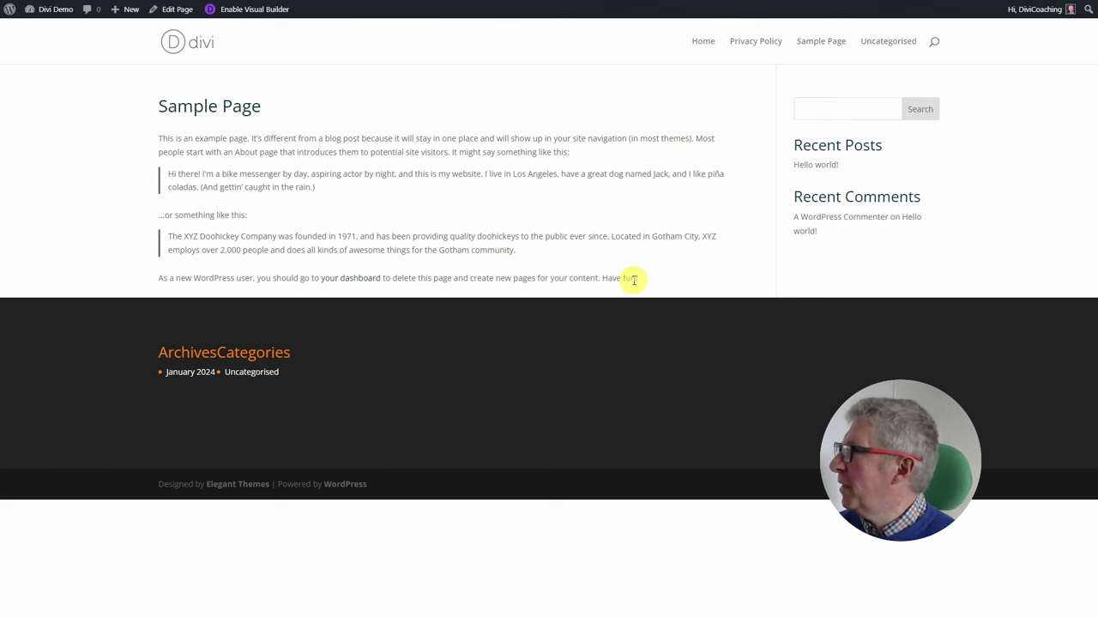
# Create a new page titled Homepage and start building it from scratch with the Divi Builder
pyautogui.moveTo(60, 16)
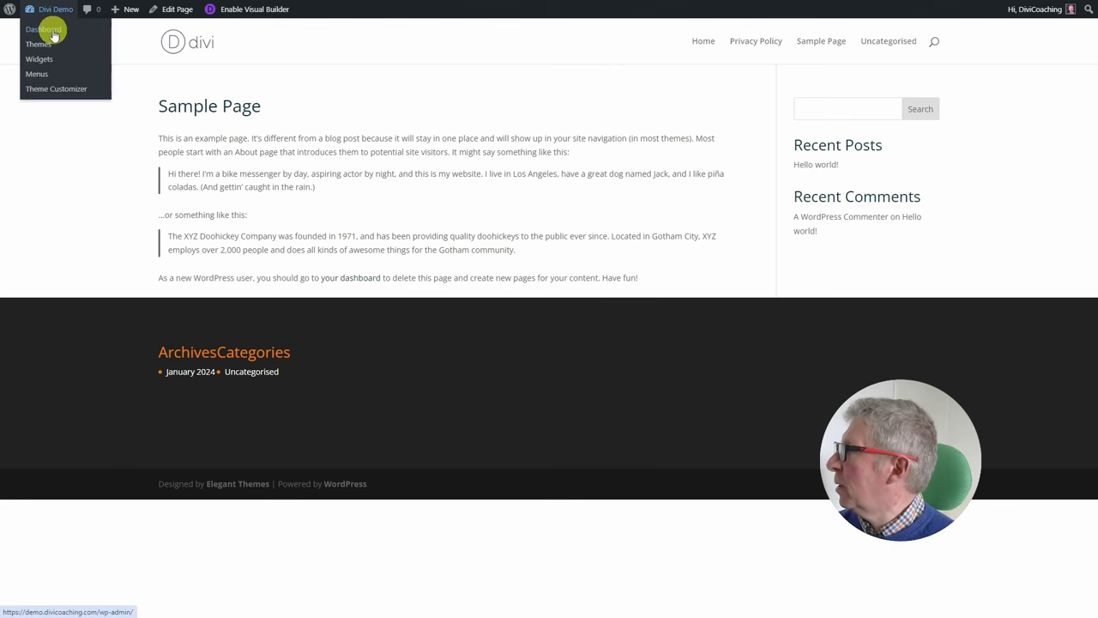
pyautogui.click(53, 36)
pyautogui.moveTo(37, 140)
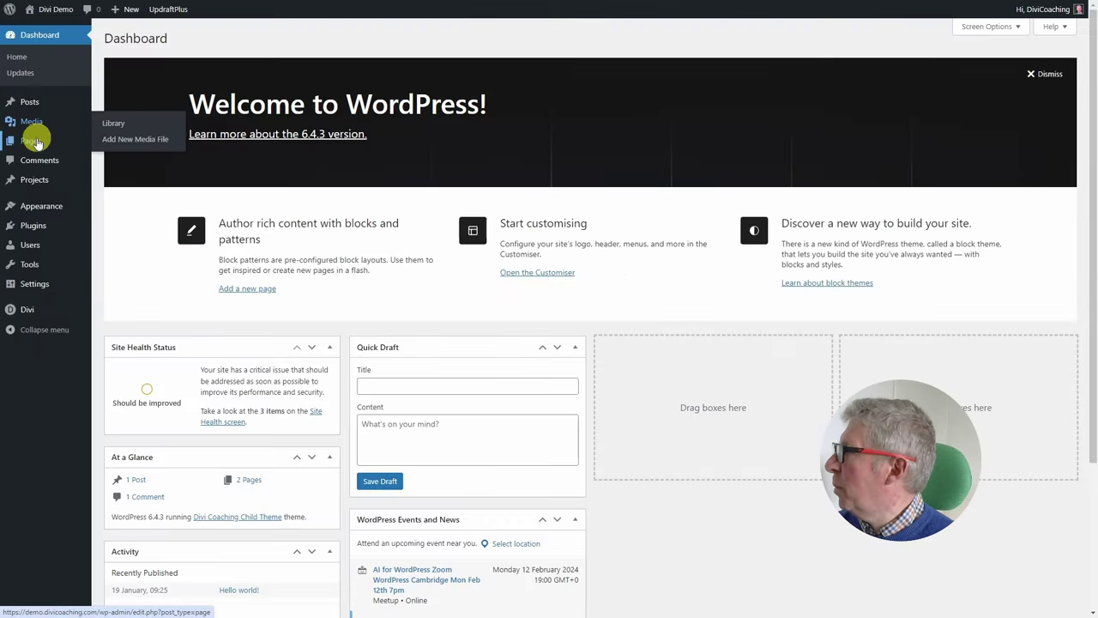
pyautogui.click(125, 163)
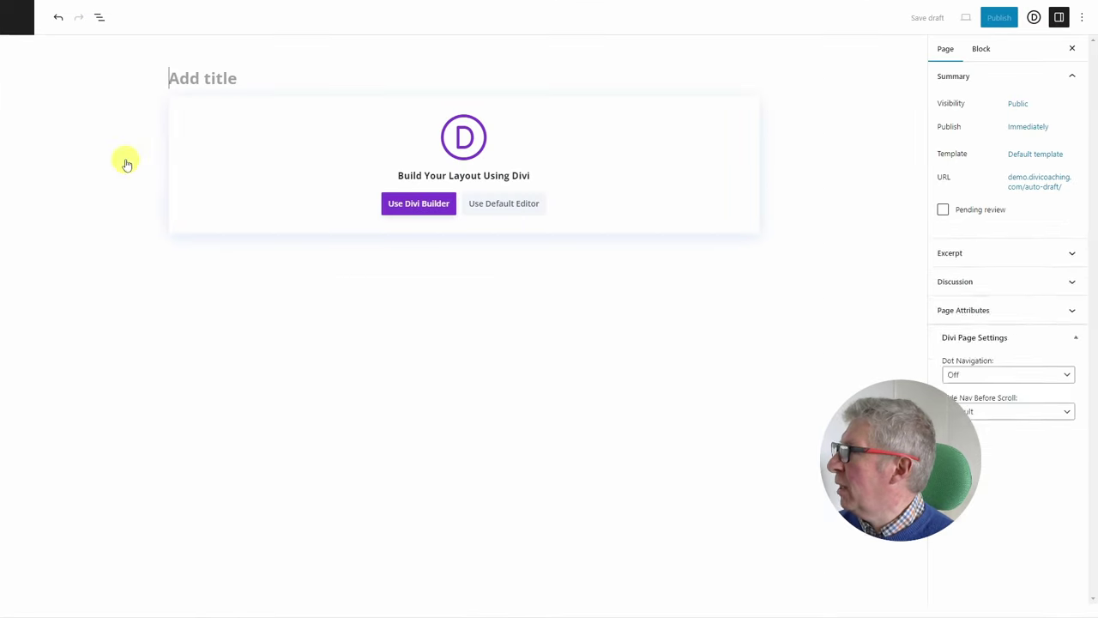
pyautogui.write('H')
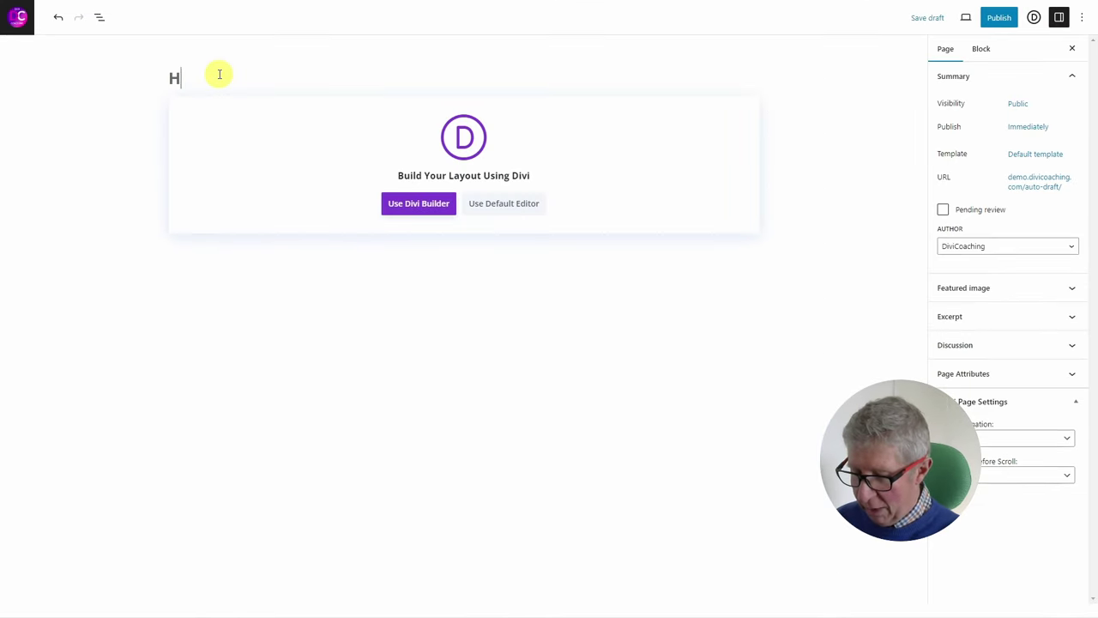
pyautogui.write('omepage')
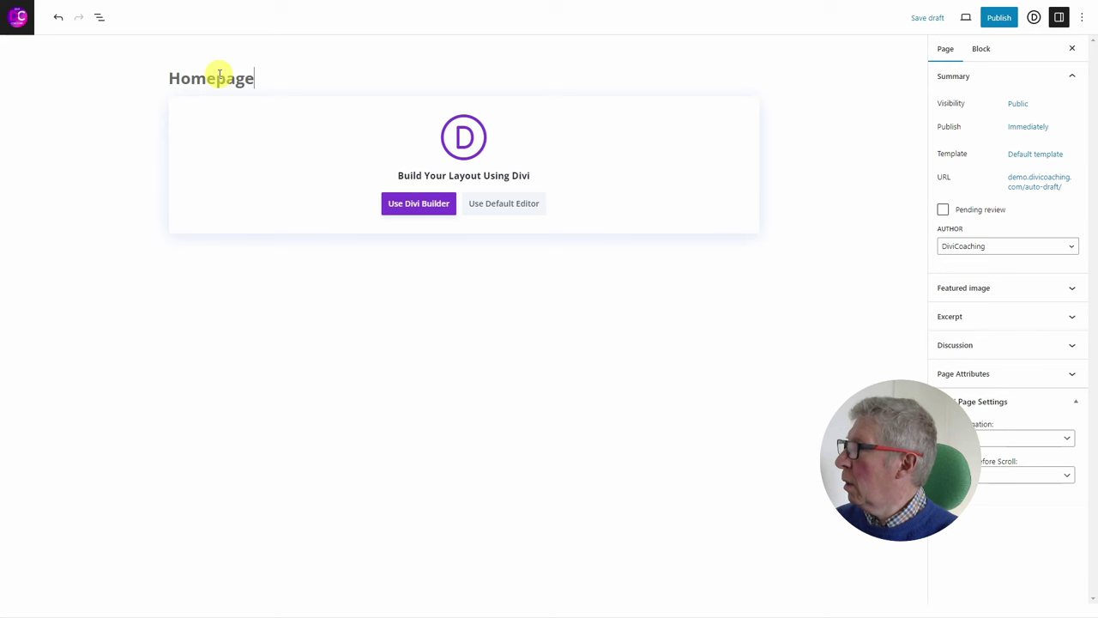
pyautogui.click(420, 205)
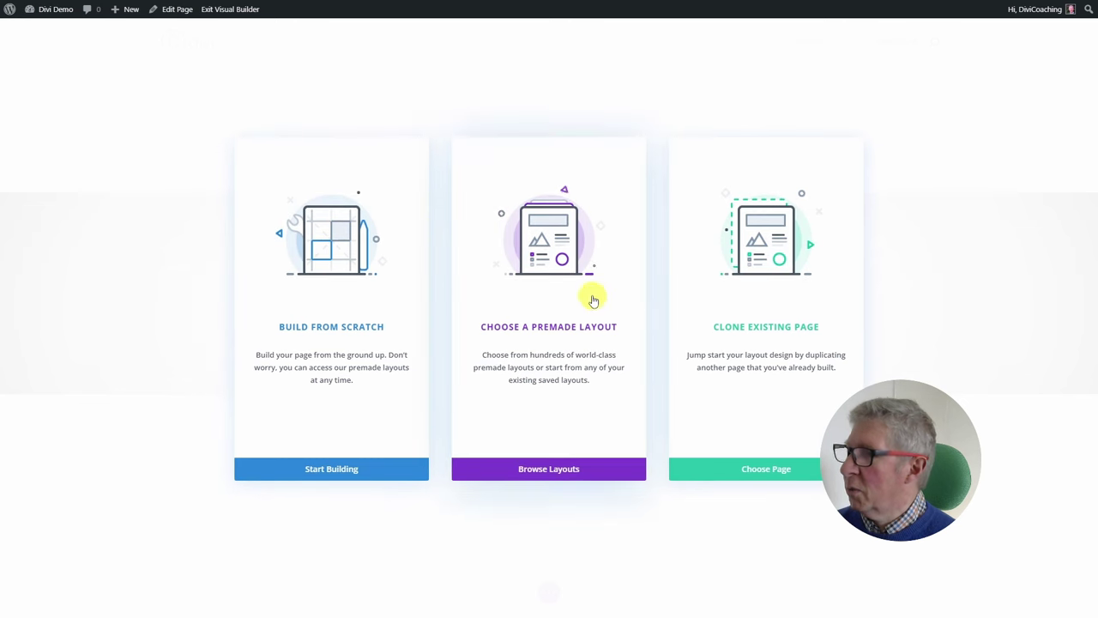
pyautogui.click(330, 329)
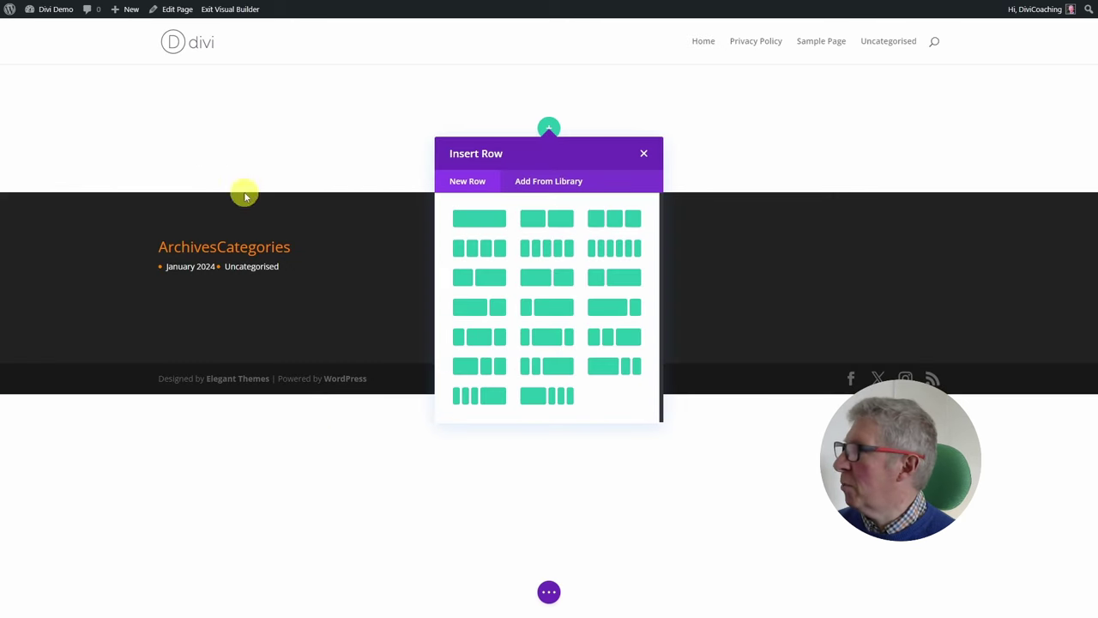
# Insert a row with two equal columns into the empty section, without adding a module yet
pyautogui.click(546, 185)
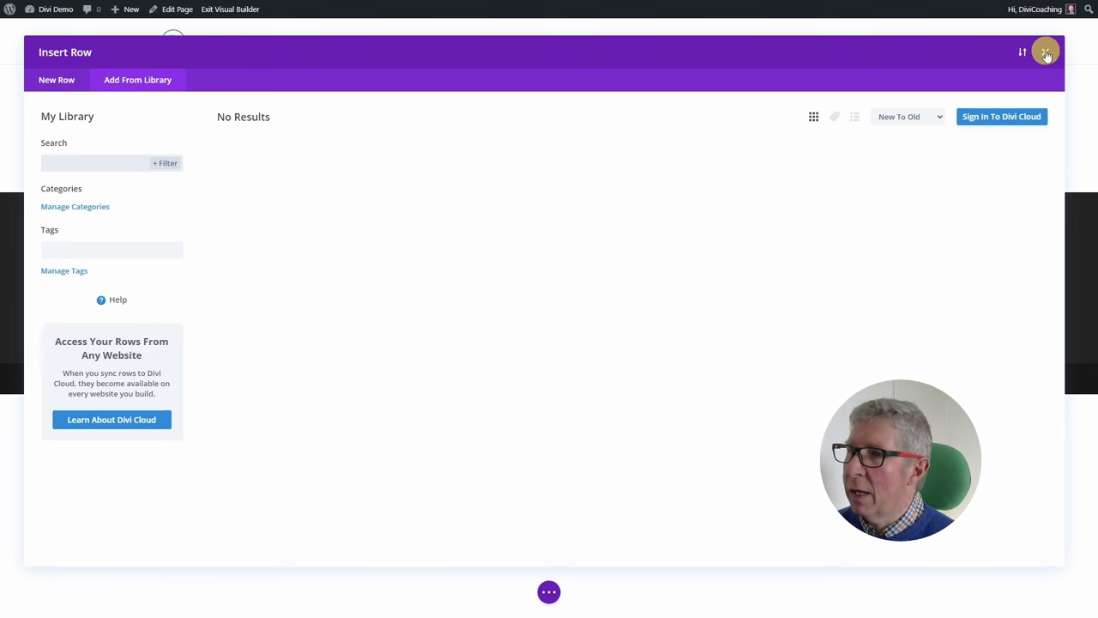
pyautogui.click(1044, 52)
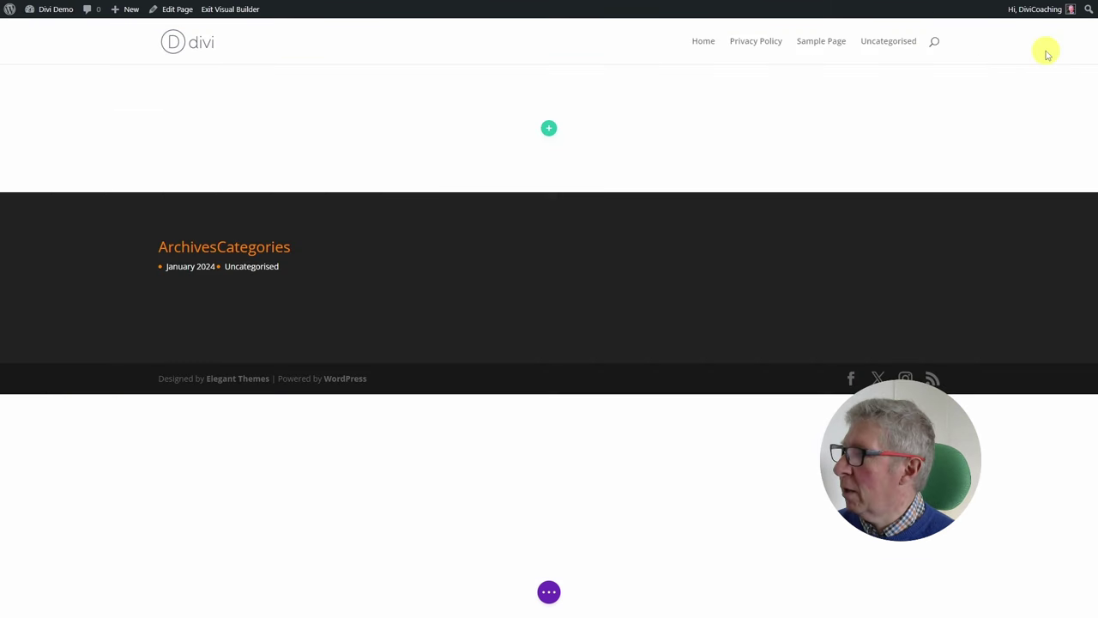
pyautogui.click(549, 130)
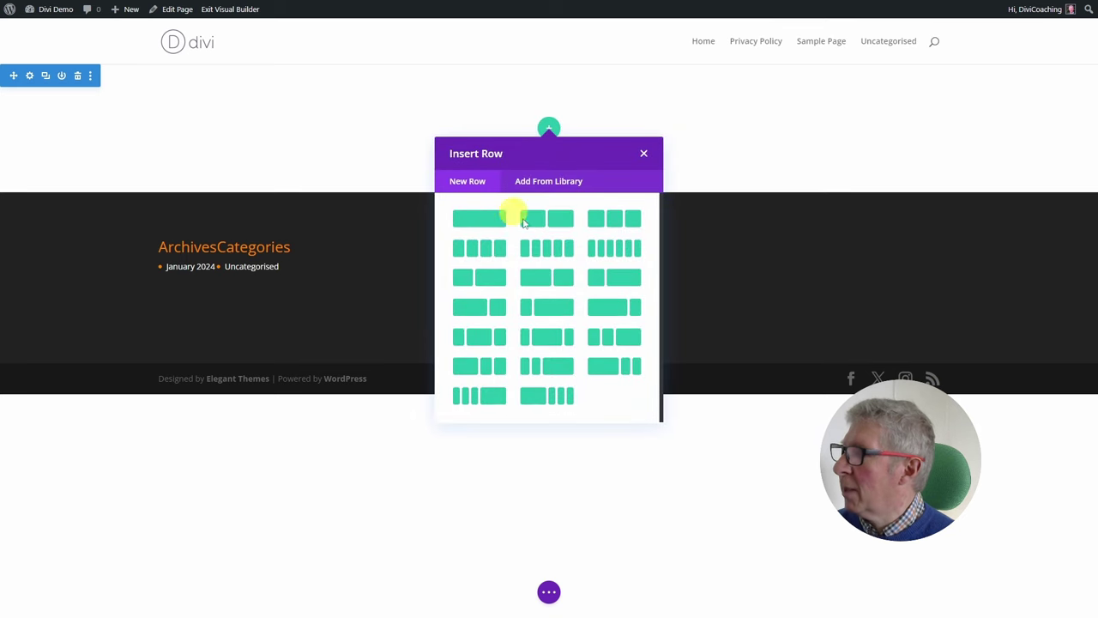
pyautogui.click(537, 218)
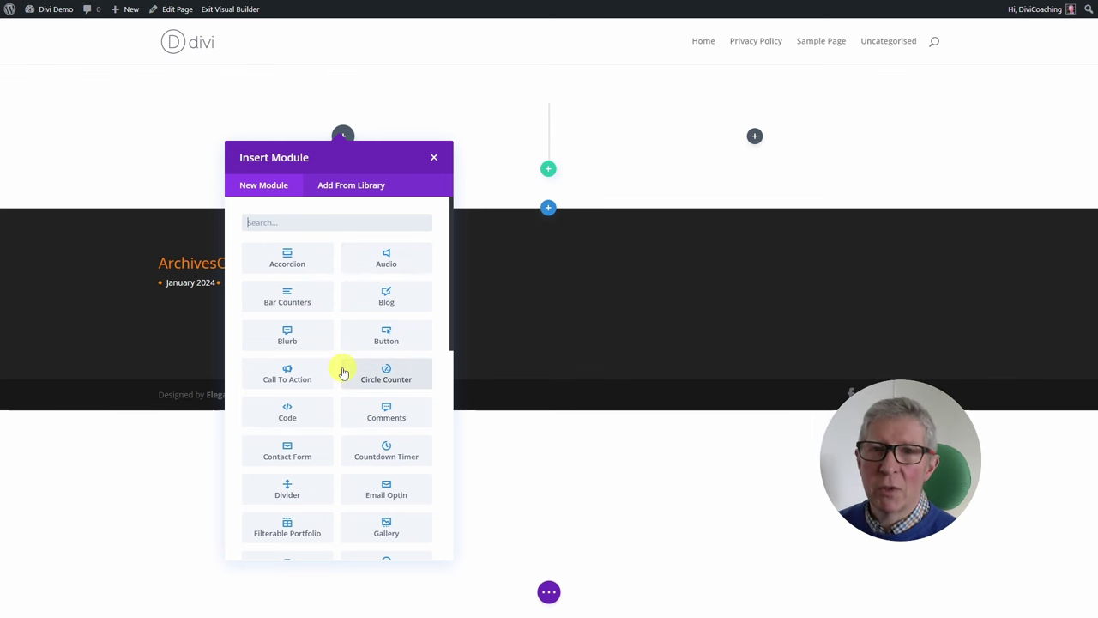
pyautogui.click(76, 168)
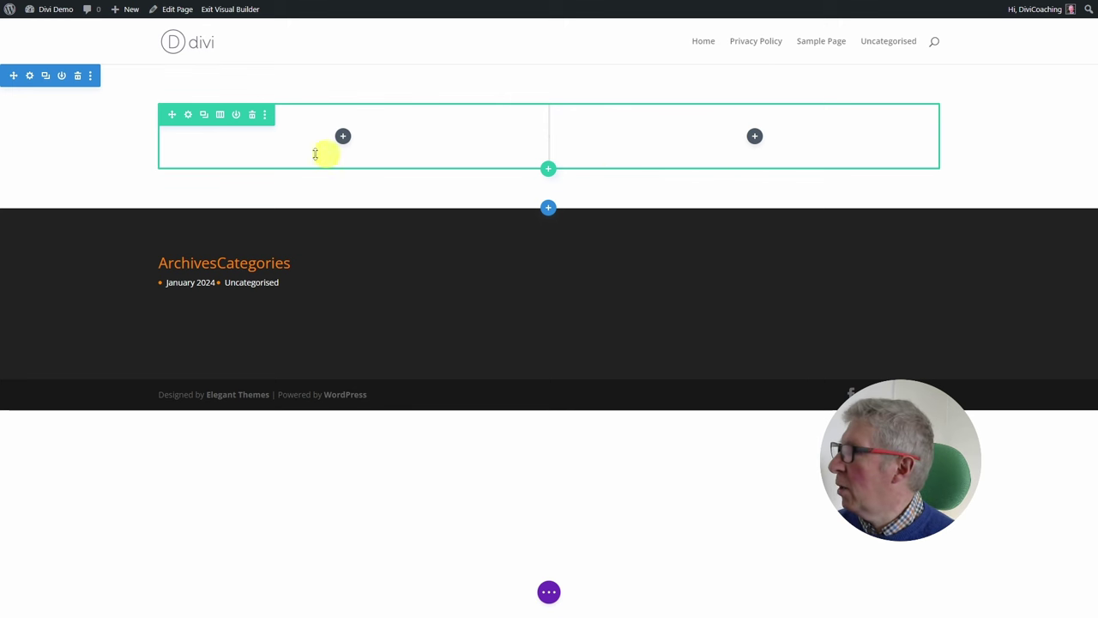
# Try a single-column layout for the row and switch it back to two equal columns
pyautogui.click(219, 116)
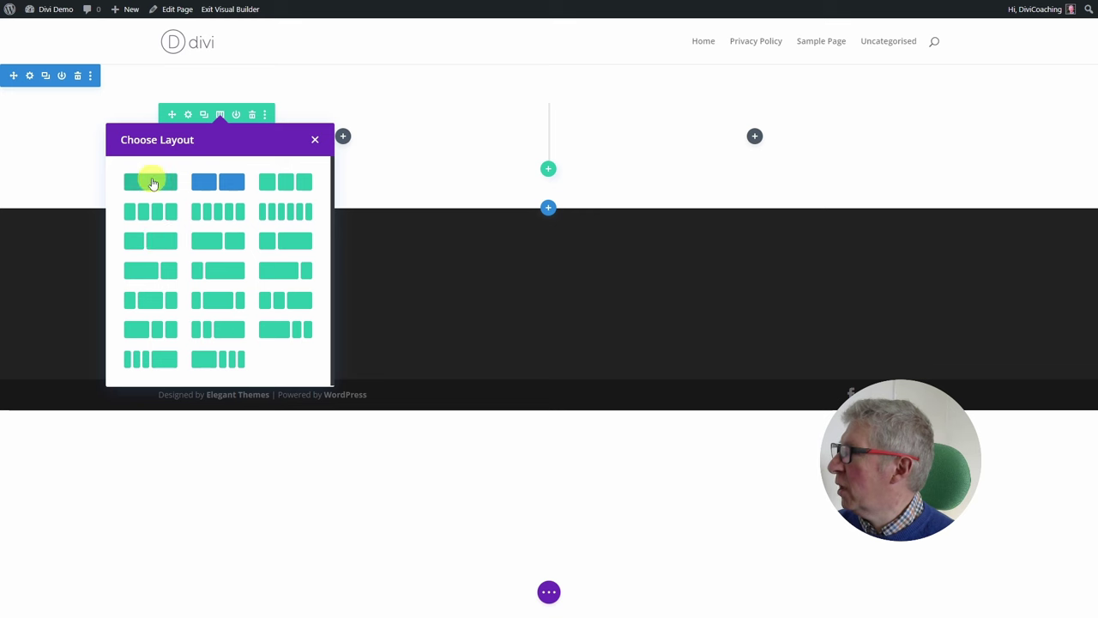
pyautogui.click(152, 178)
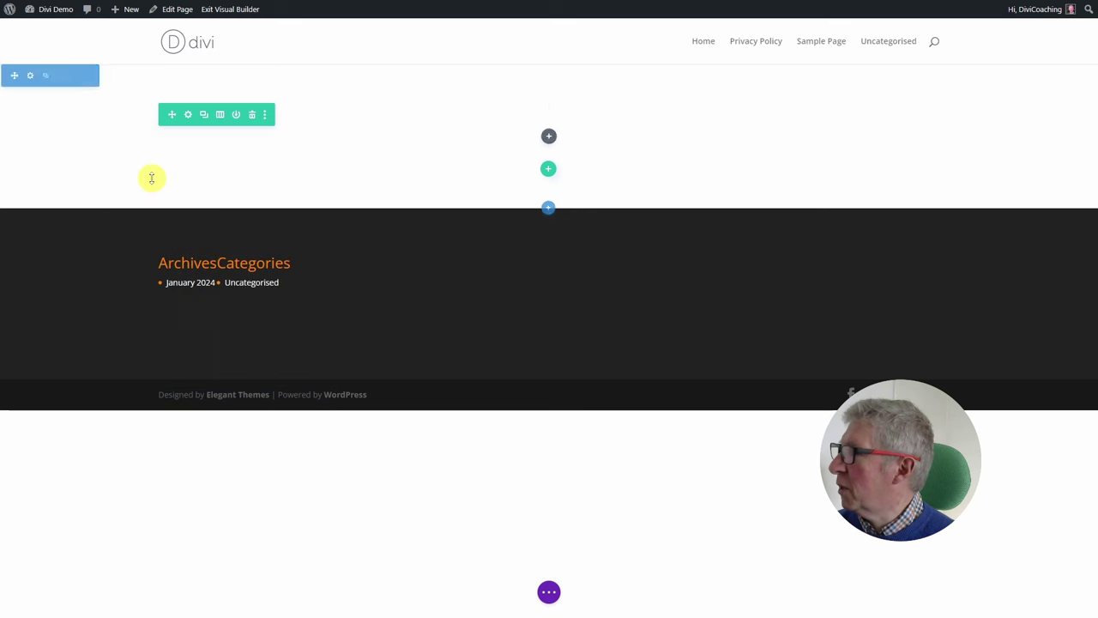
pyautogui.click(219, 115)
pyautogui.click(207, 181)
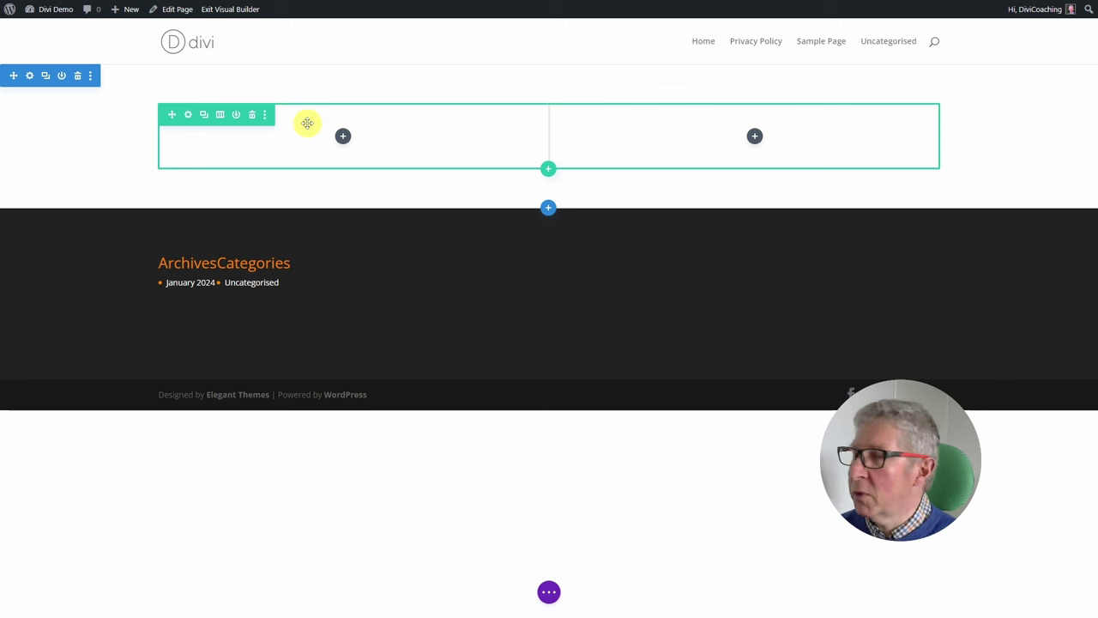
# Try adding a second row with two equal columns below the existing row and undo the insertion
pyautogui.click(549, 169)
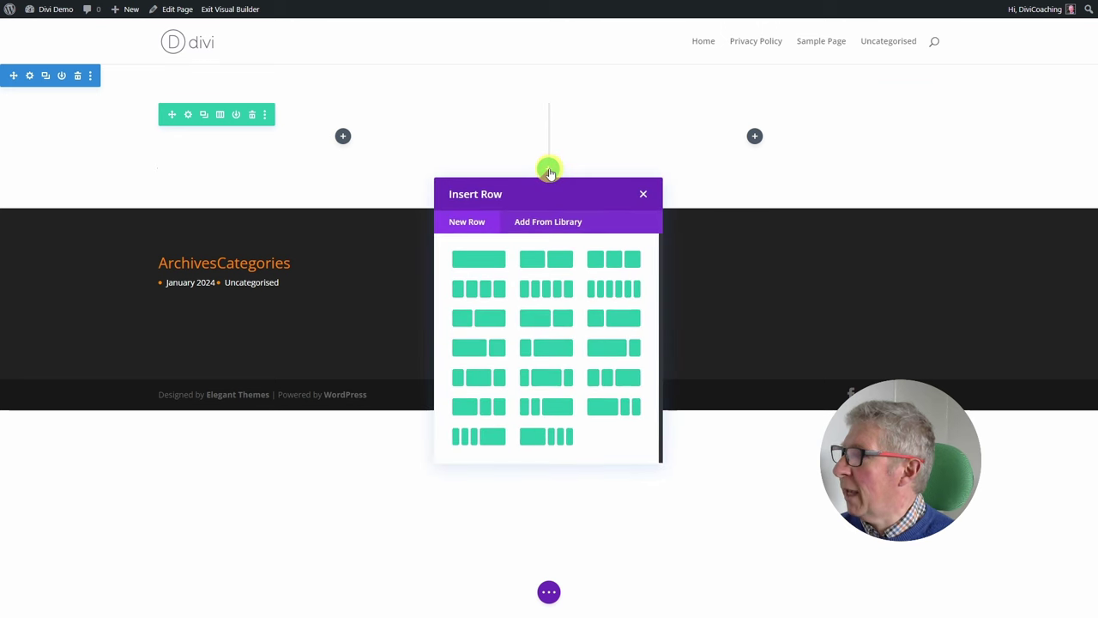
pyautogui.click(539, 257)
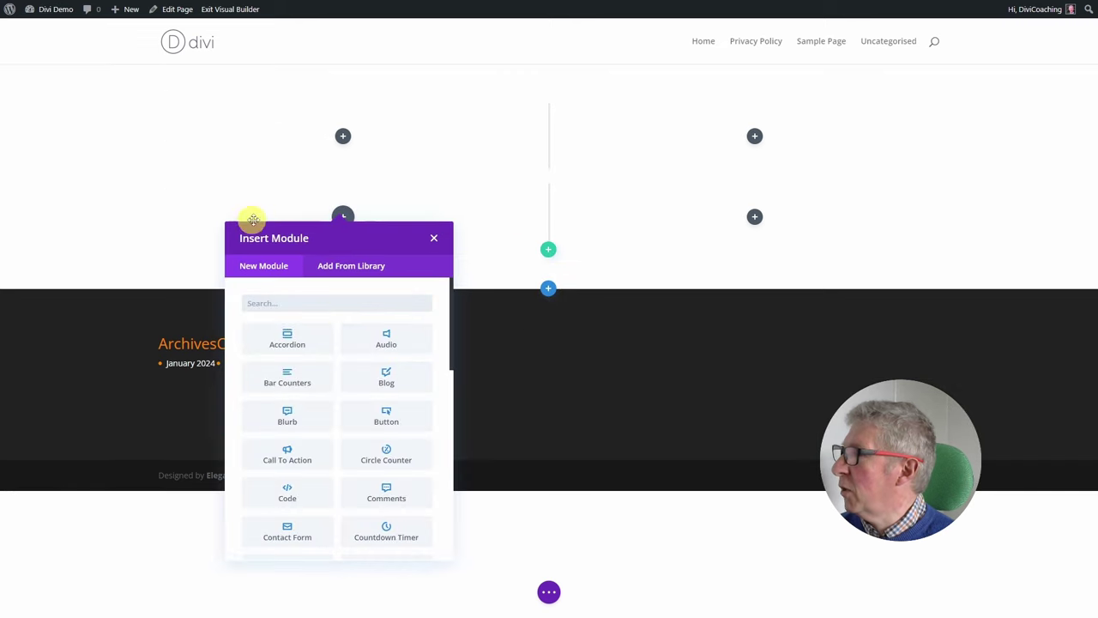
pyautogui.click(434, 238)
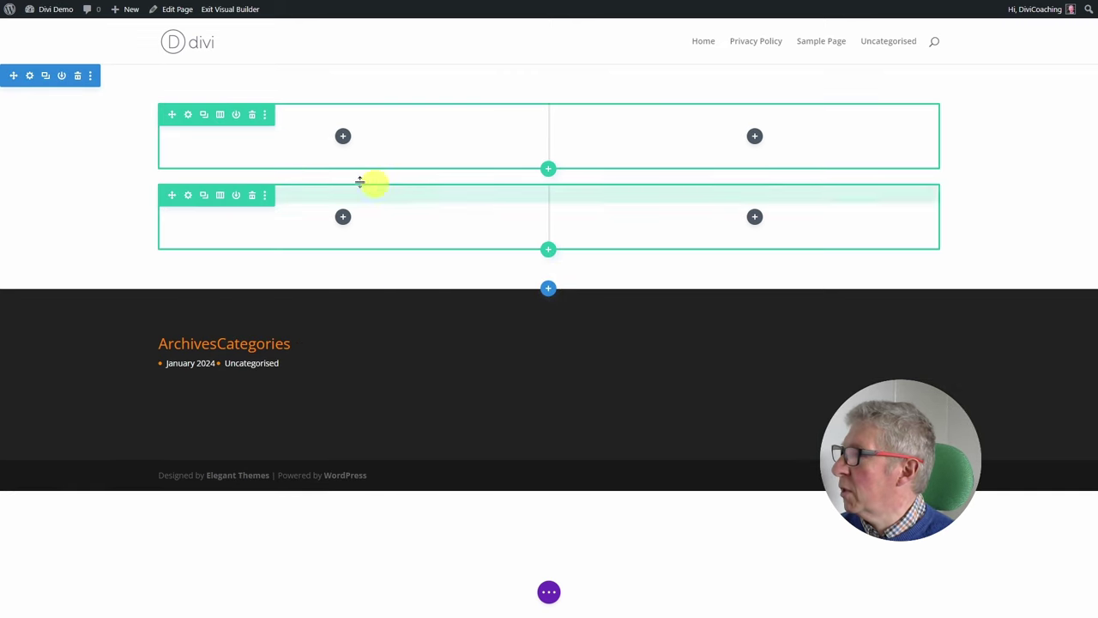
pyautogui.hotkey('ctrl', 'z')
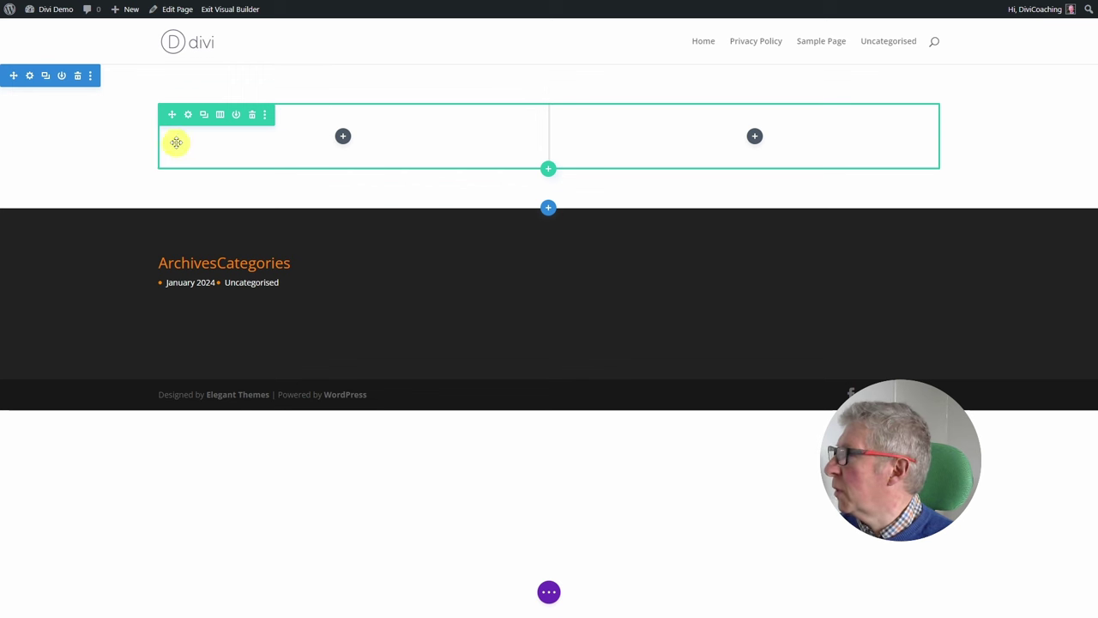
# Try three equal columns, four equal columns and one wide plus two narrow columns for the row, returning it to two equal columns
pyautogui.click(221, 116)
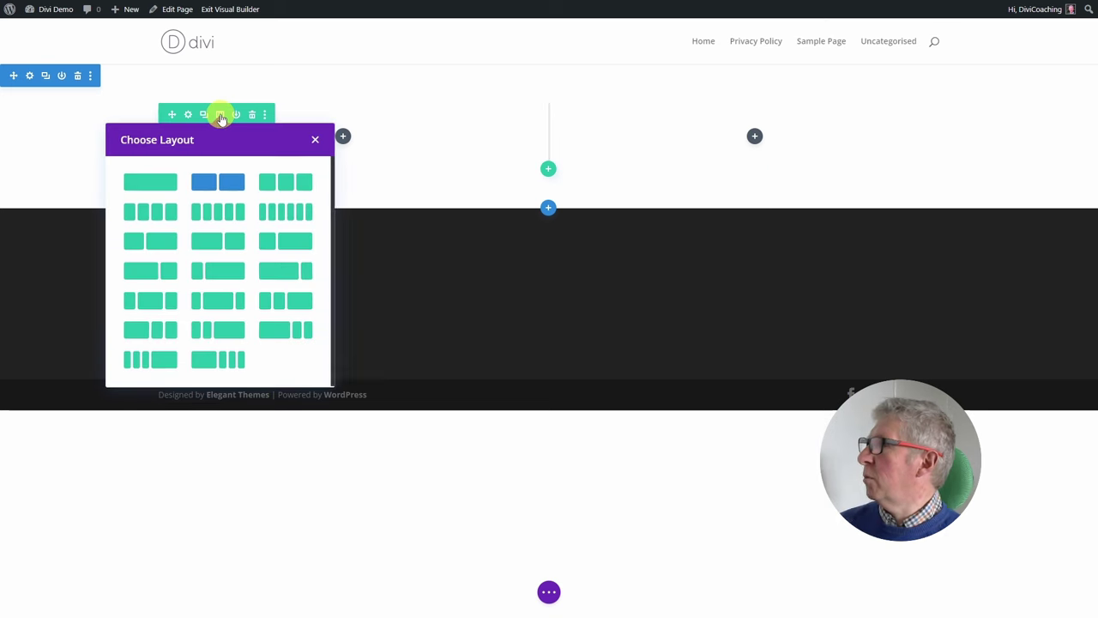
pyautogui.click(267, 180)
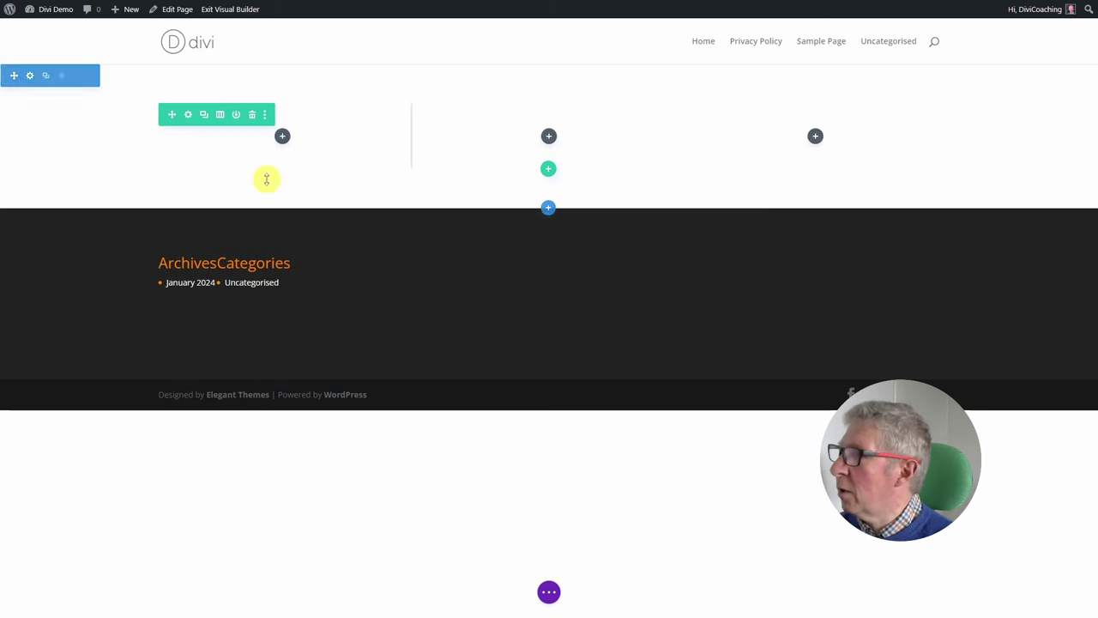
pyautogui.click(221, 116)
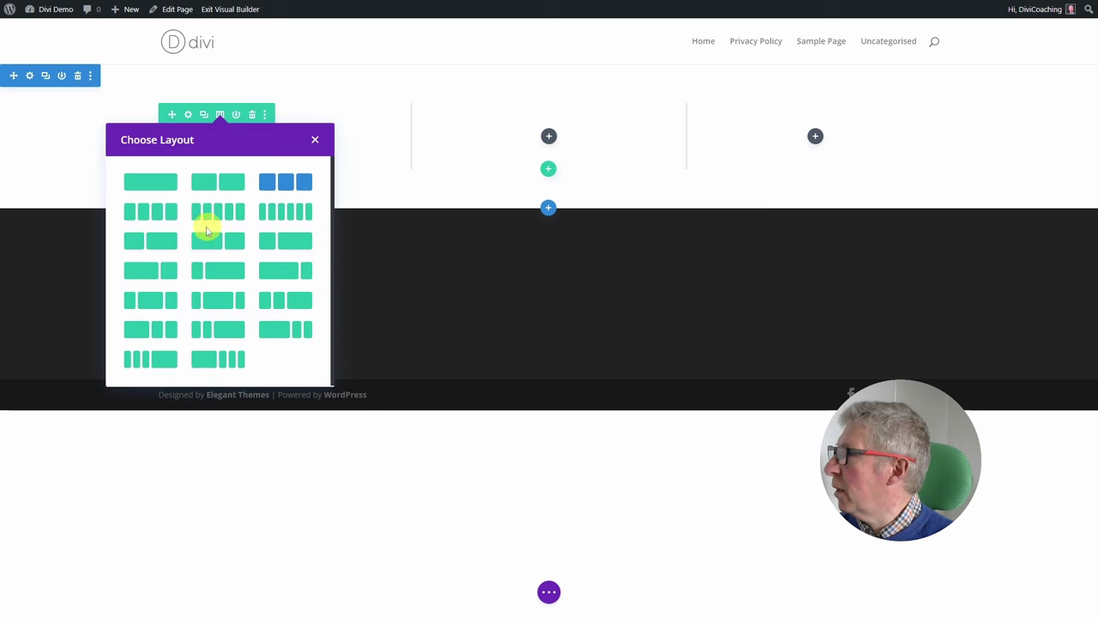
pyautogui.click(157, 214)
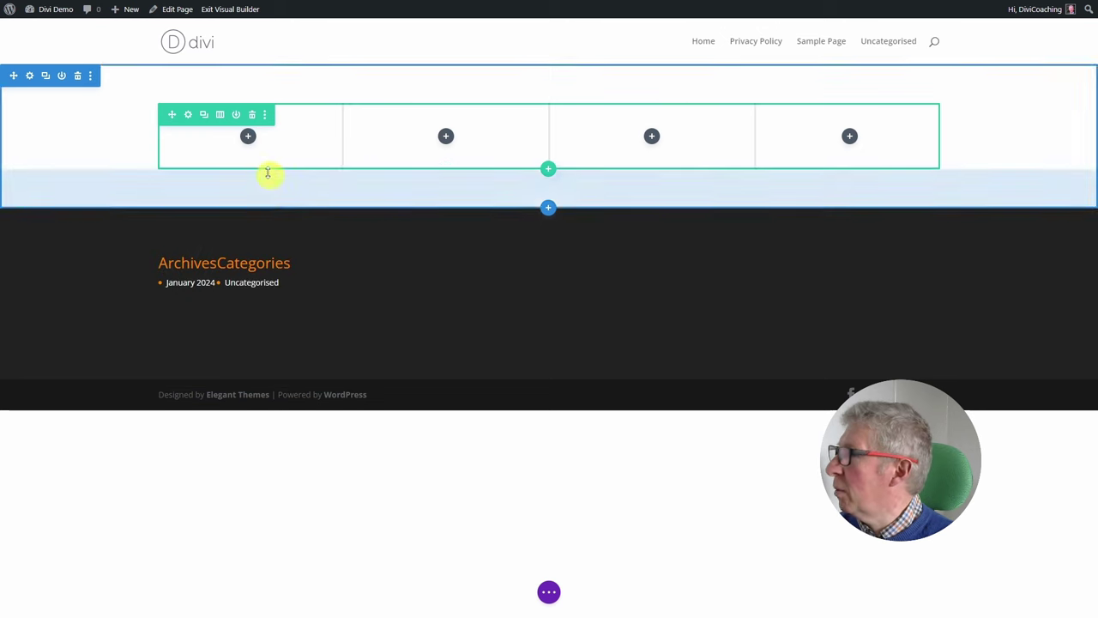
pyautogui.click(220, 115)
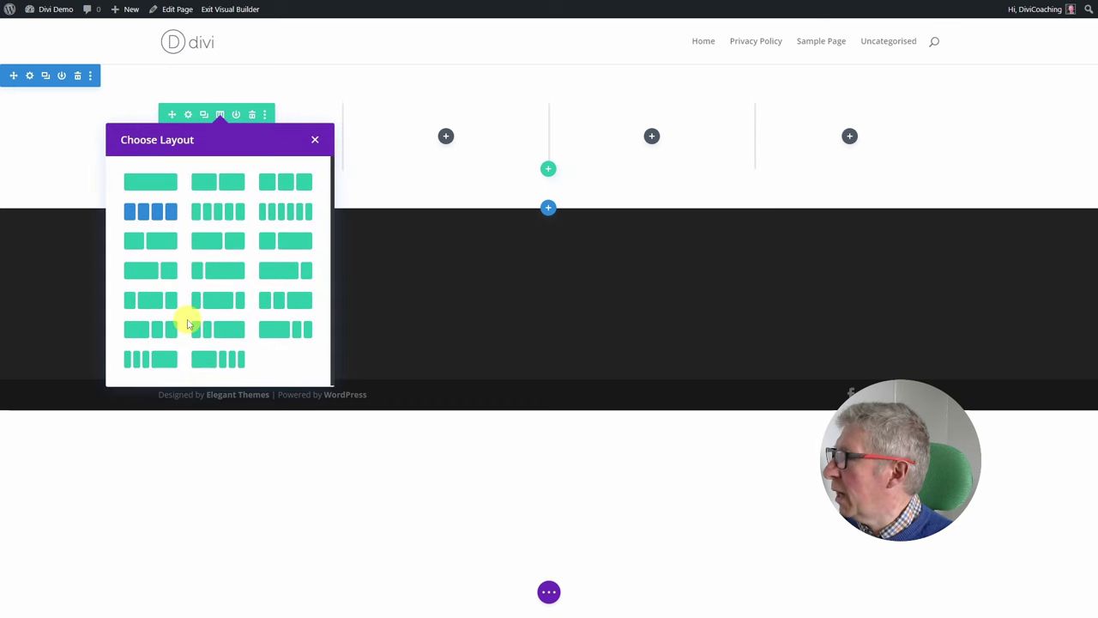
pyautogui.click(275, 330)
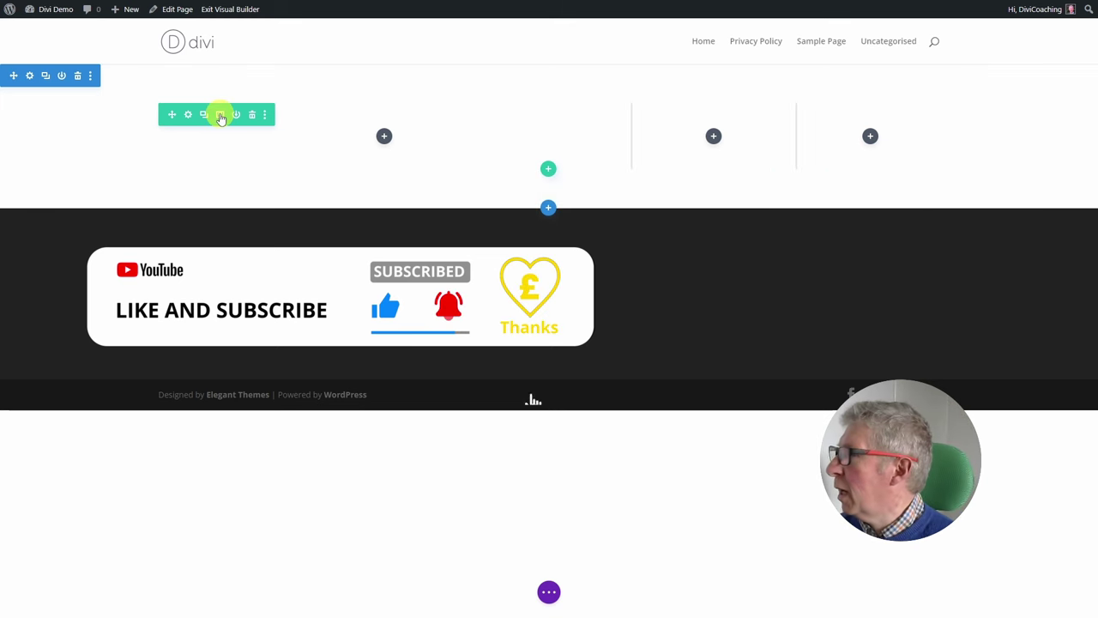
pyautogui.click(219, 117)
pyautogui.click(228, 179)
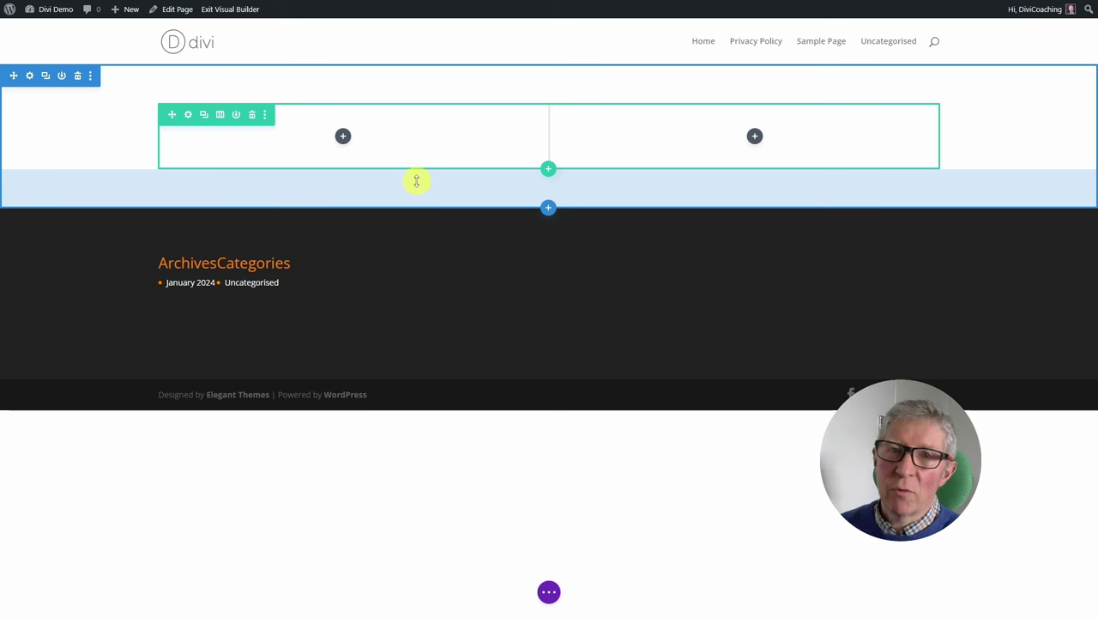
# Browse the available modules and insert a Text module with its default content into the row's first column
pyautogui.click(343, 136)
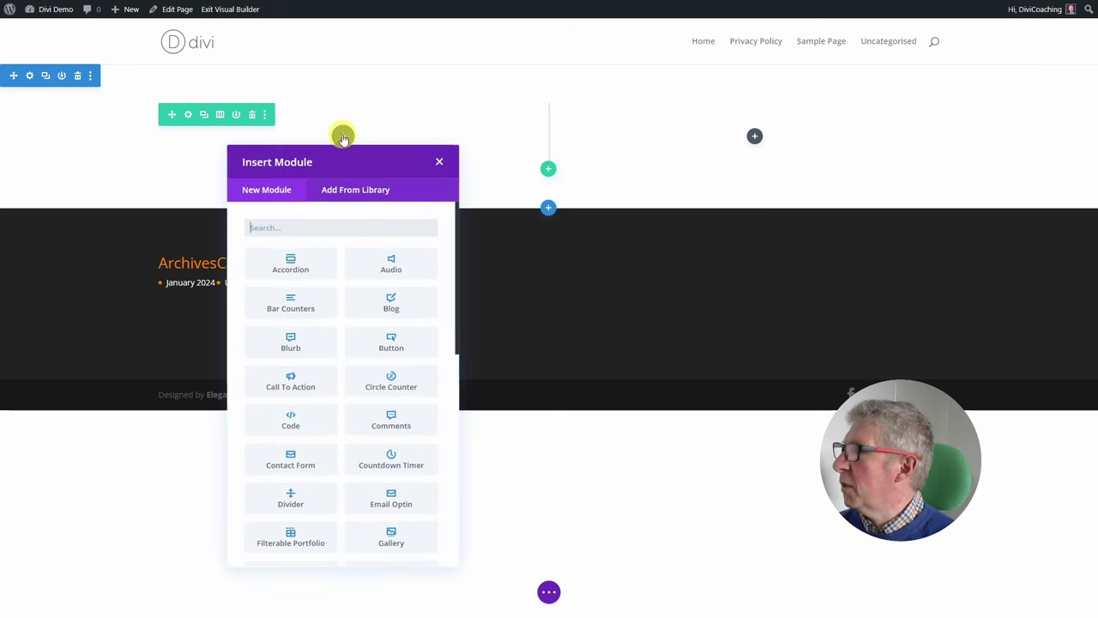
pyautogui.scroll(-5, 332, 306)
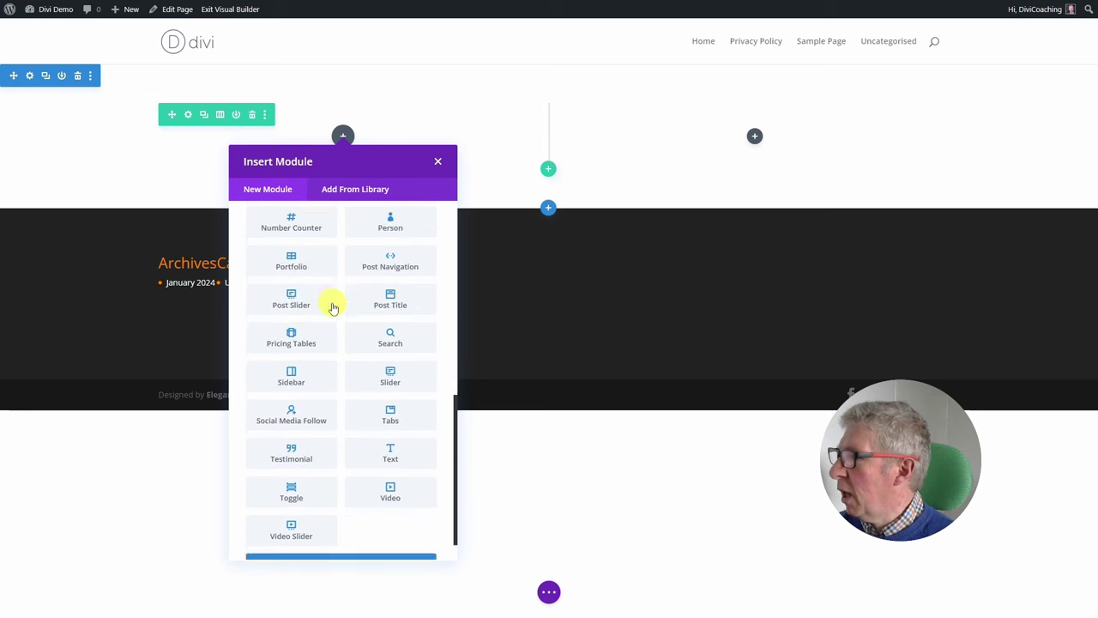
pyautogui.scroll(-1, 333, 307)
pyautogui.scroll(10, 333, 307)
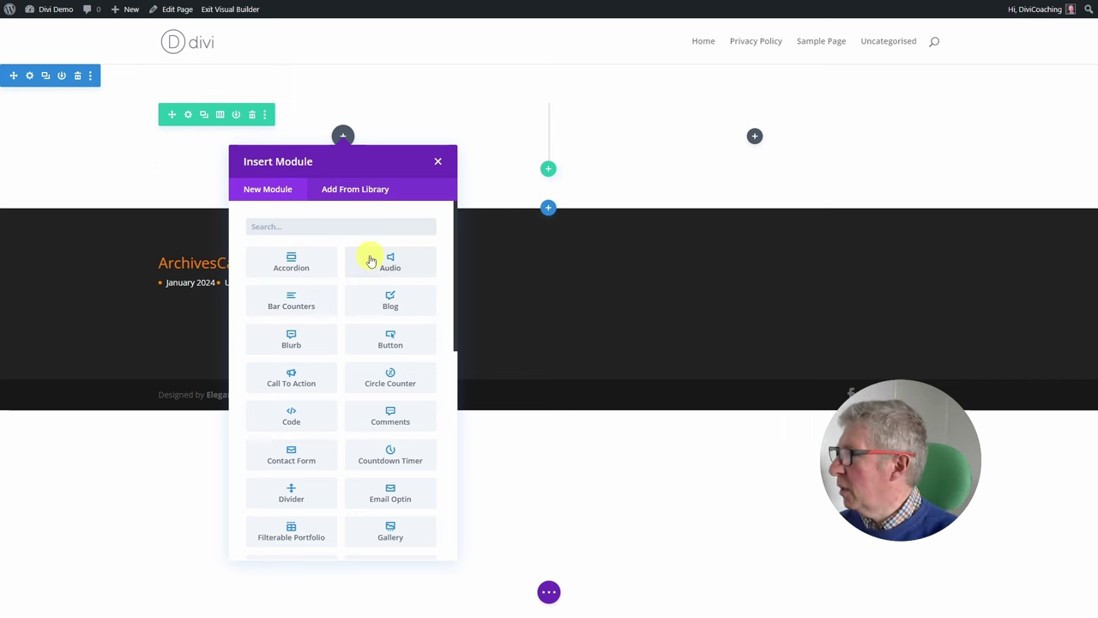
pyautogui.scroll(-5, 356, 315)
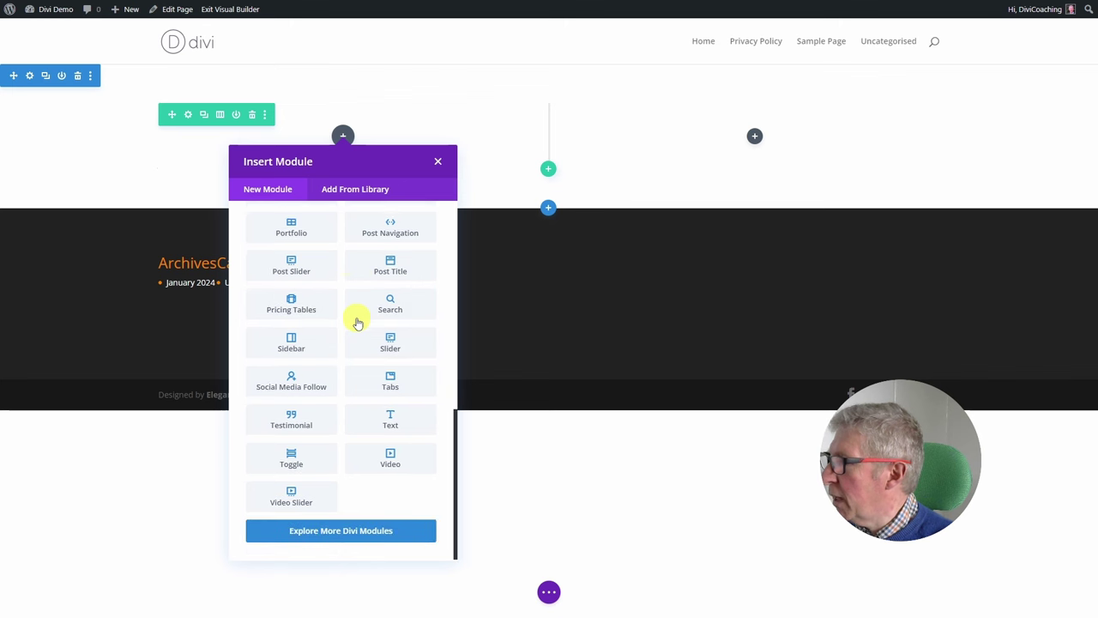
pyautogui.scroll(4, 359, 378)
pyautogui.scroll(3, 358, 380)
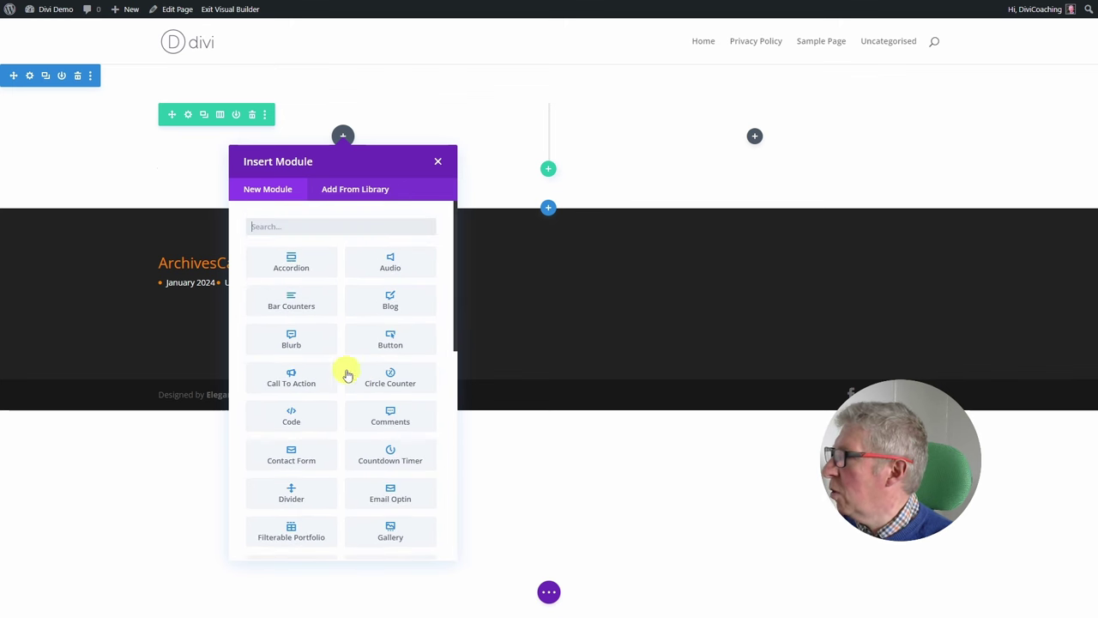
pyautogui.write('text')
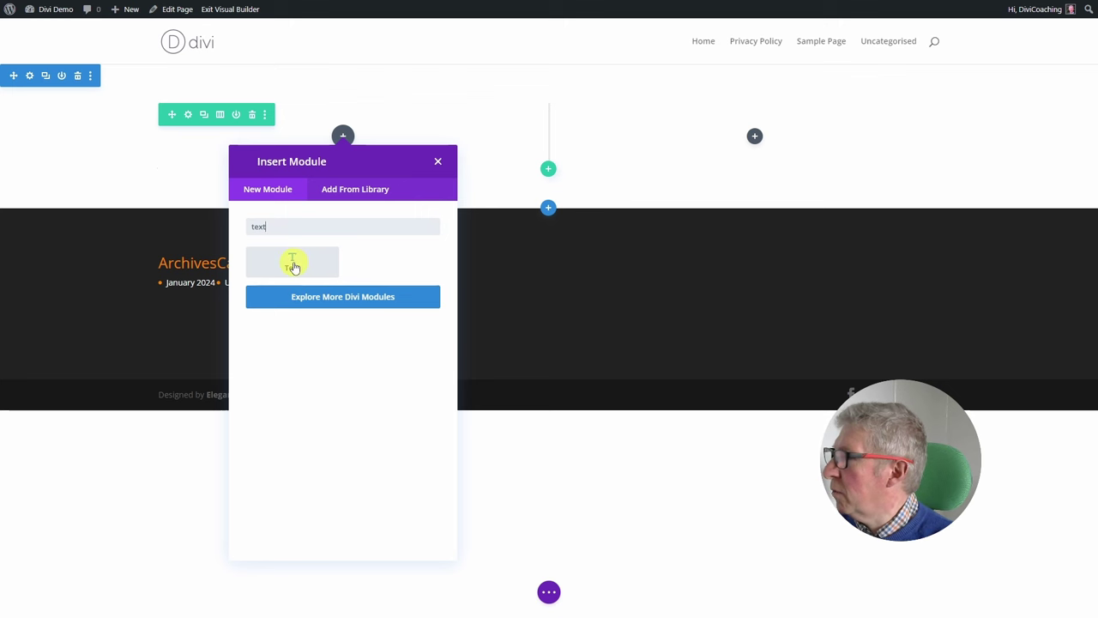
pyautogui.click(292, 267)
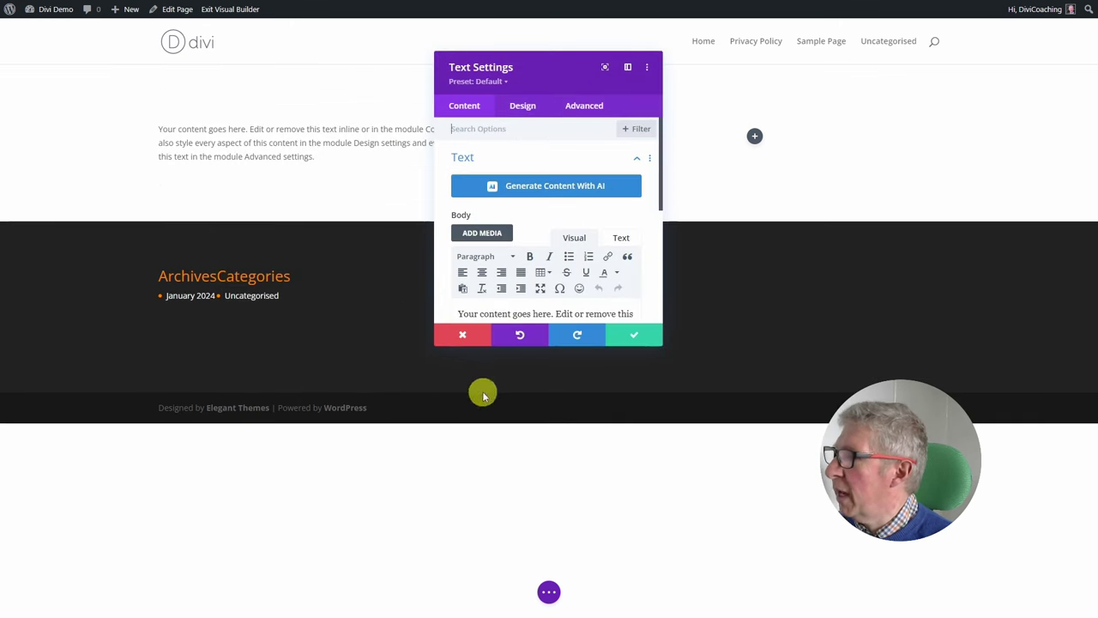
pyautogui.click(645, 336)
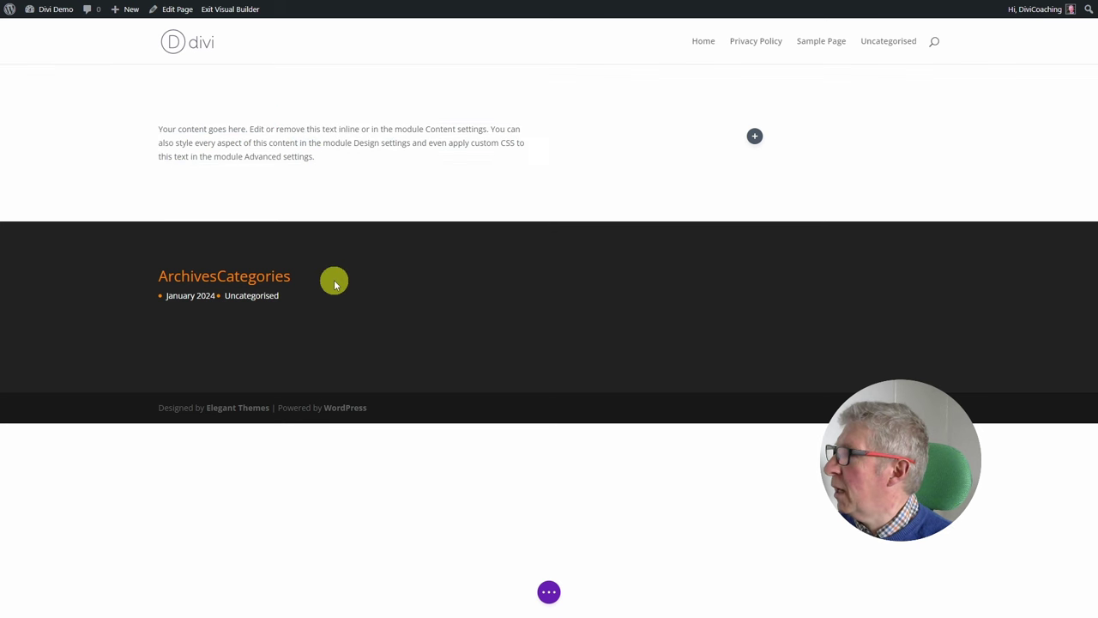
# Open the Text module's settings, enlarge the settings window and examine the default body text in its editor
pyautogui.click(323, 129)
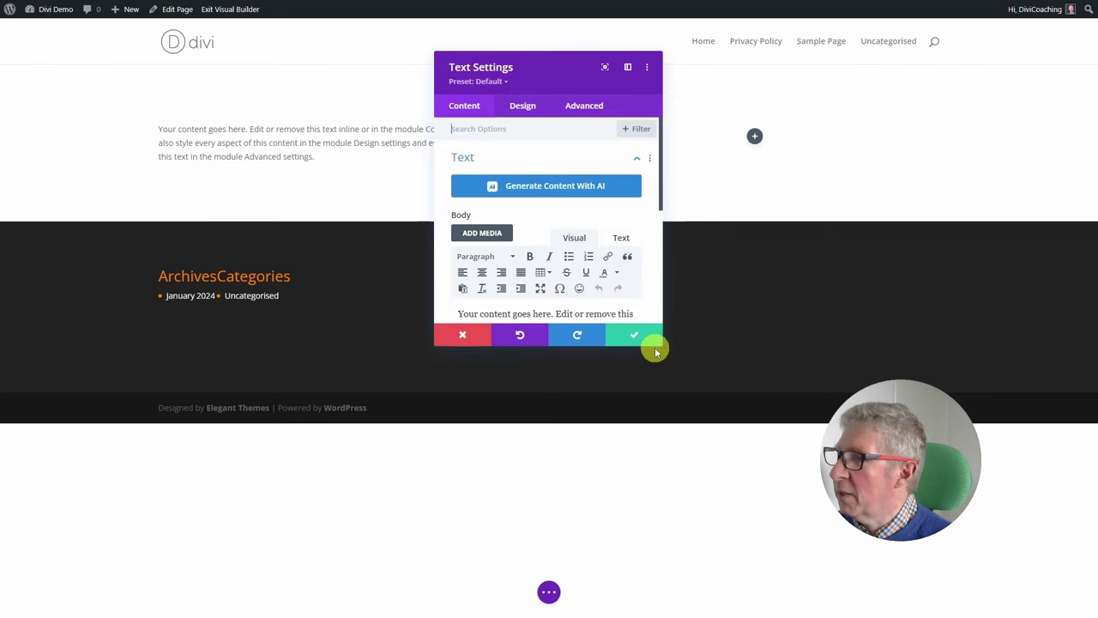
pyautogui.moveTo(661, 344); pyautogui.dragTo(825, 505)
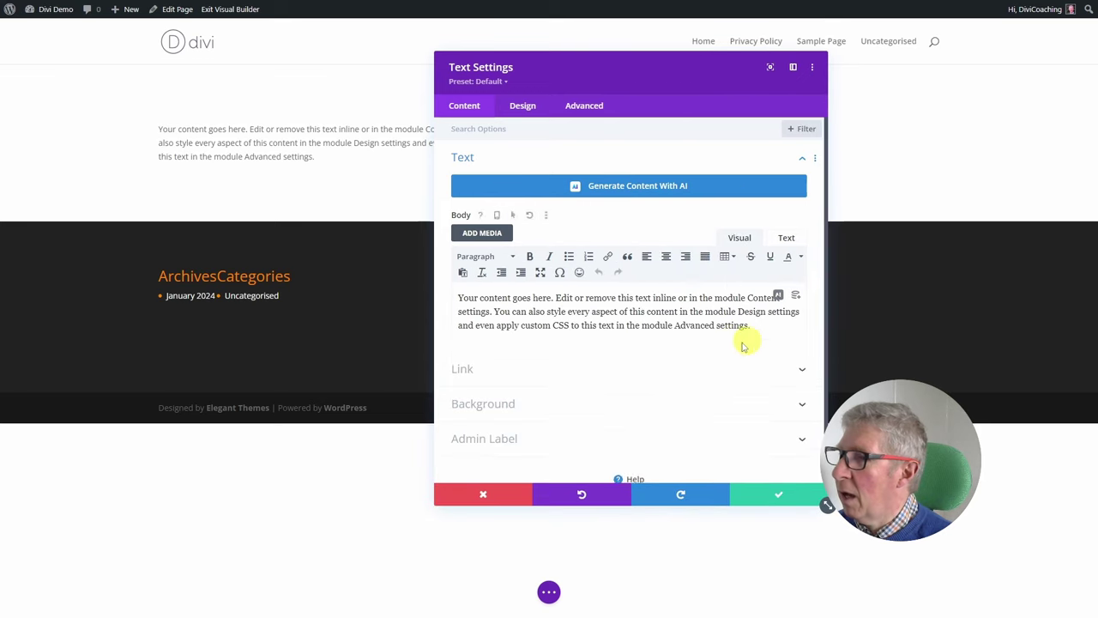
pyautogui.moveTo(759, 328); pyautogui.dragTo(460, 296)
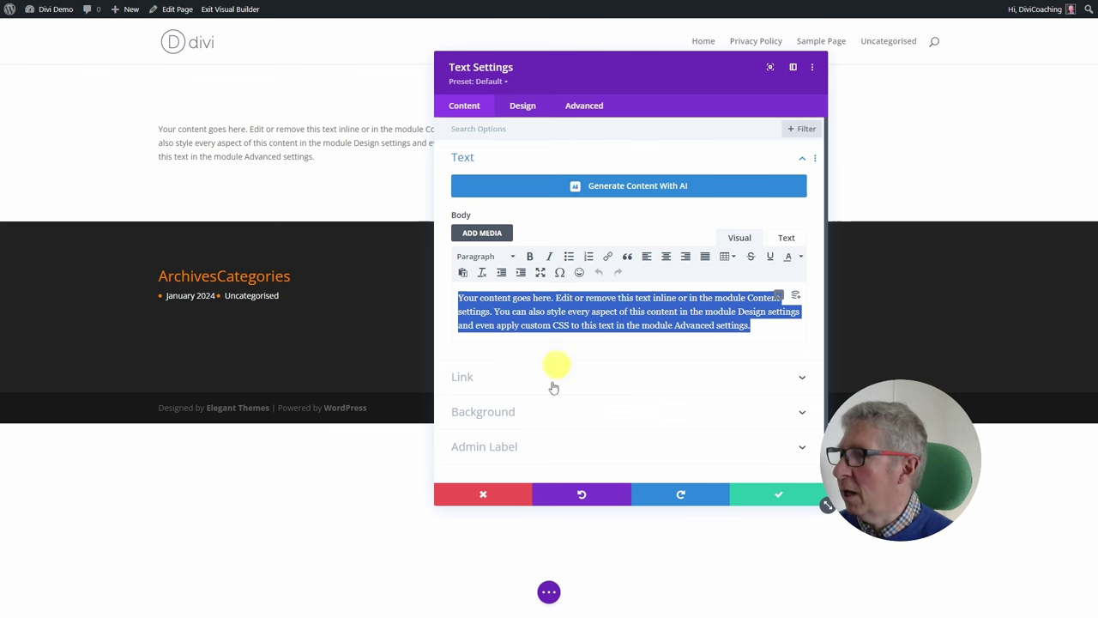
pyautogui.click(775, 500)
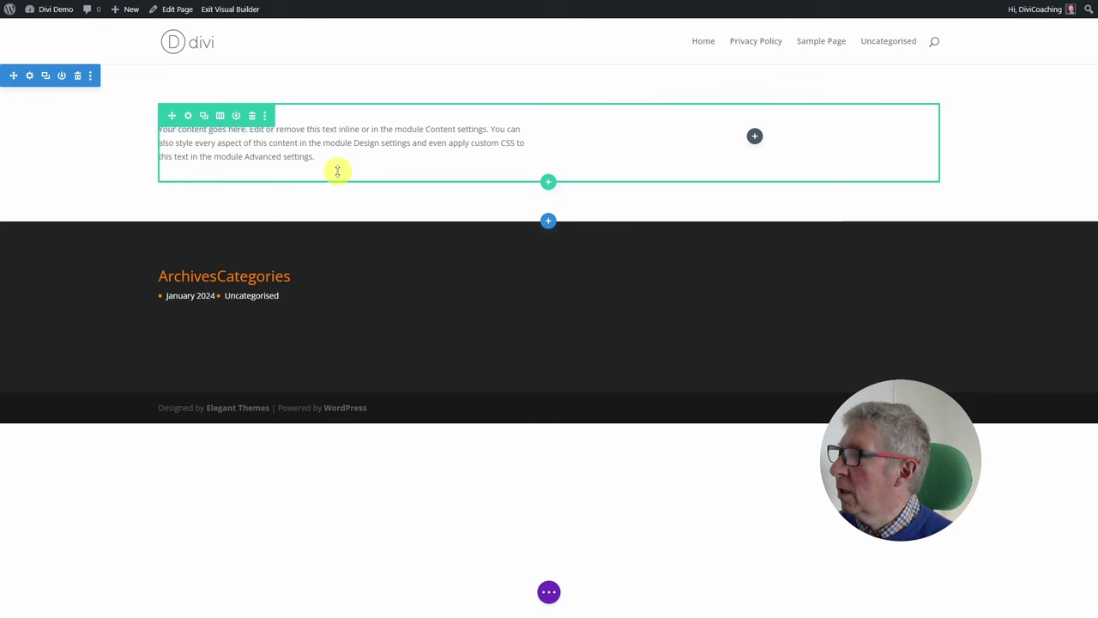
# Insert an Image module into the row's empty second column
pyautogui.click(754, 139)
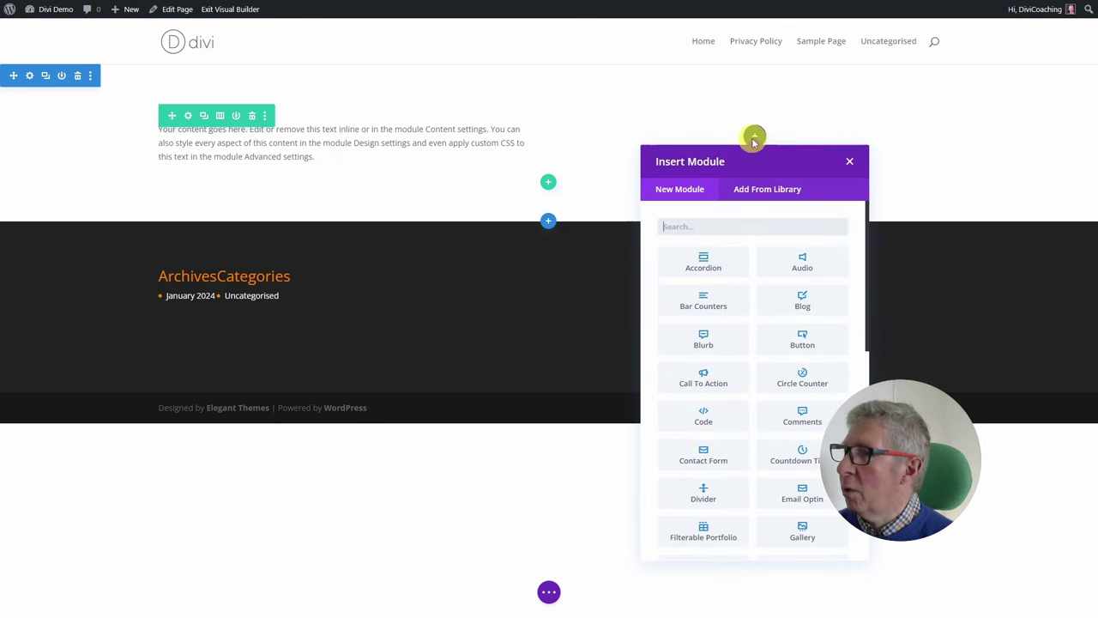
pyautogui.click(688, 228)
pyautogui.write('image')
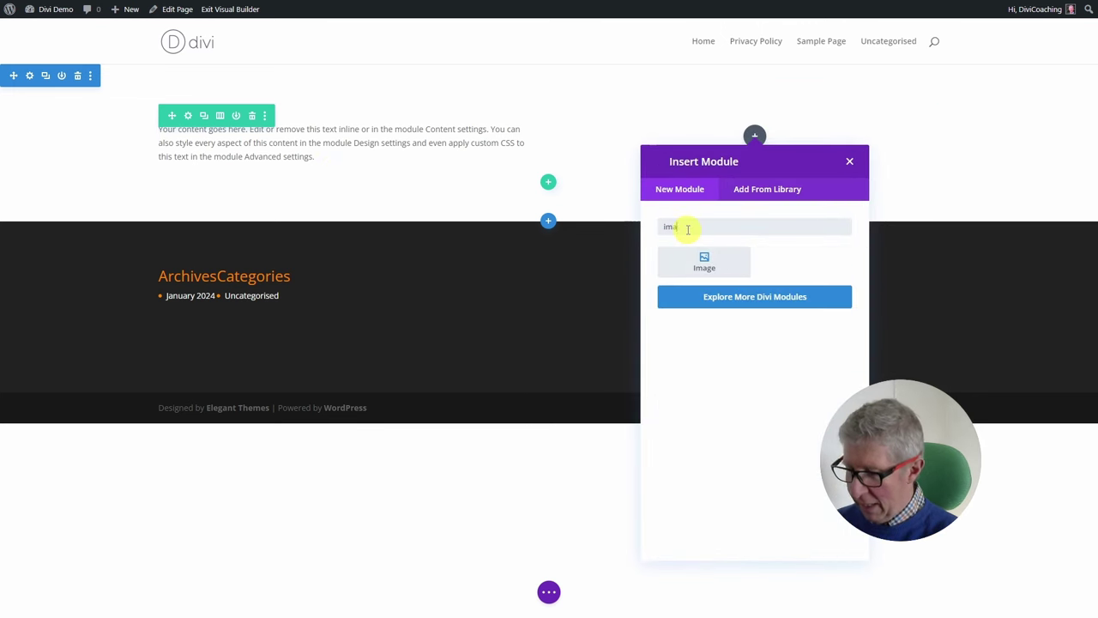
pyautogui.click(704, 265)
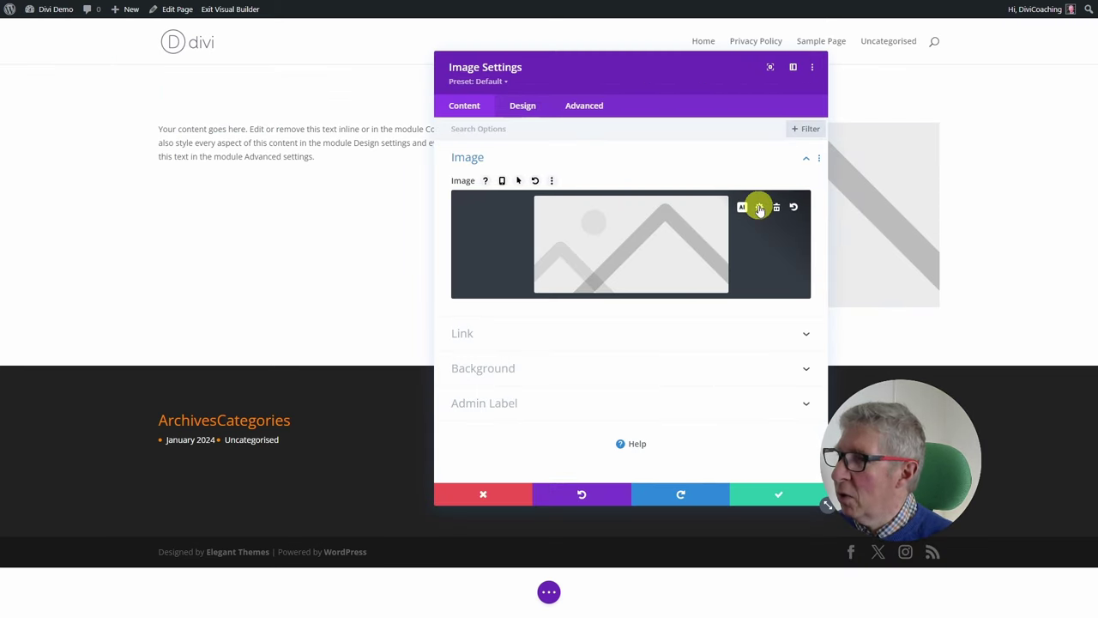
# Upload the chocolate cake photo to the media library, set it as the module's image and save the module
pyautogui.click(636, 240)
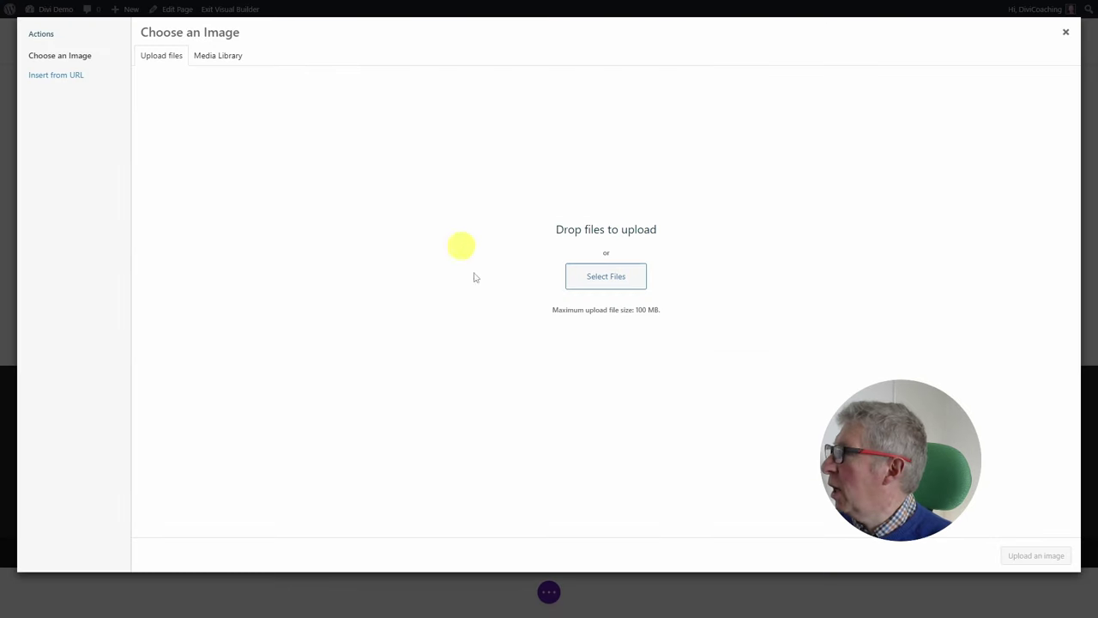
pyautogui.click(212, 60)
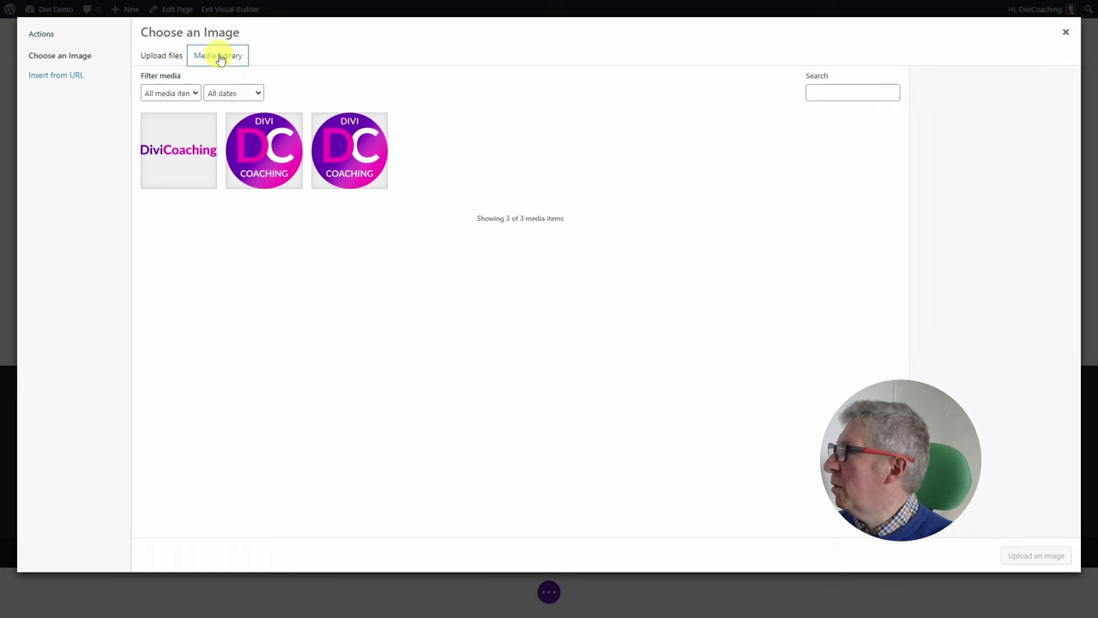
pyautogui.click(163, 56)
pyautogui.click(588, 277)
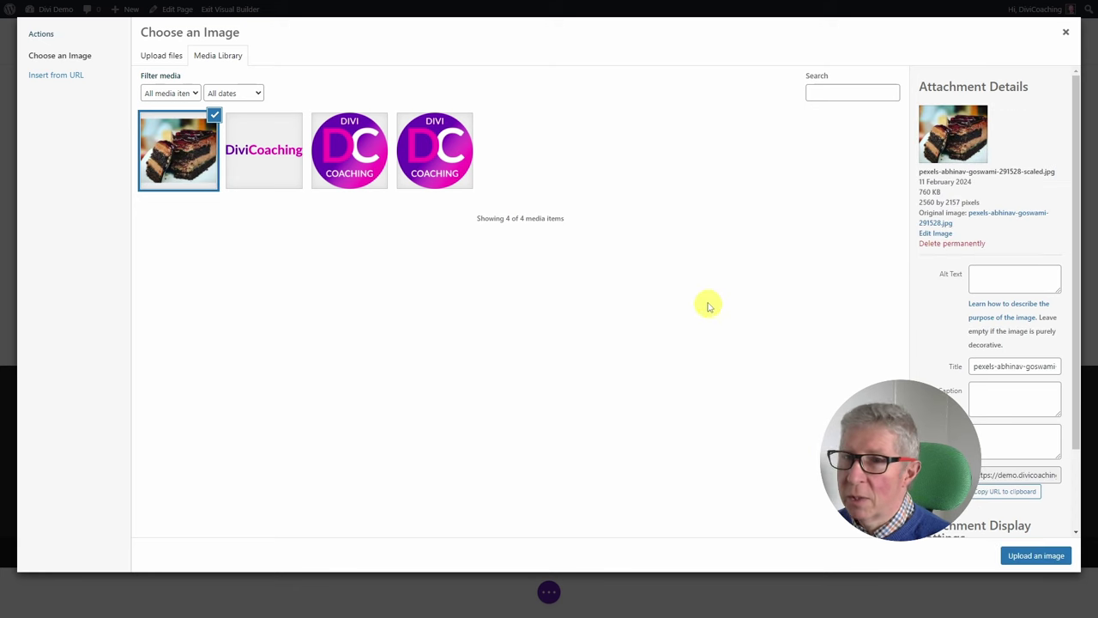
pyautogui.click(1029, 556)
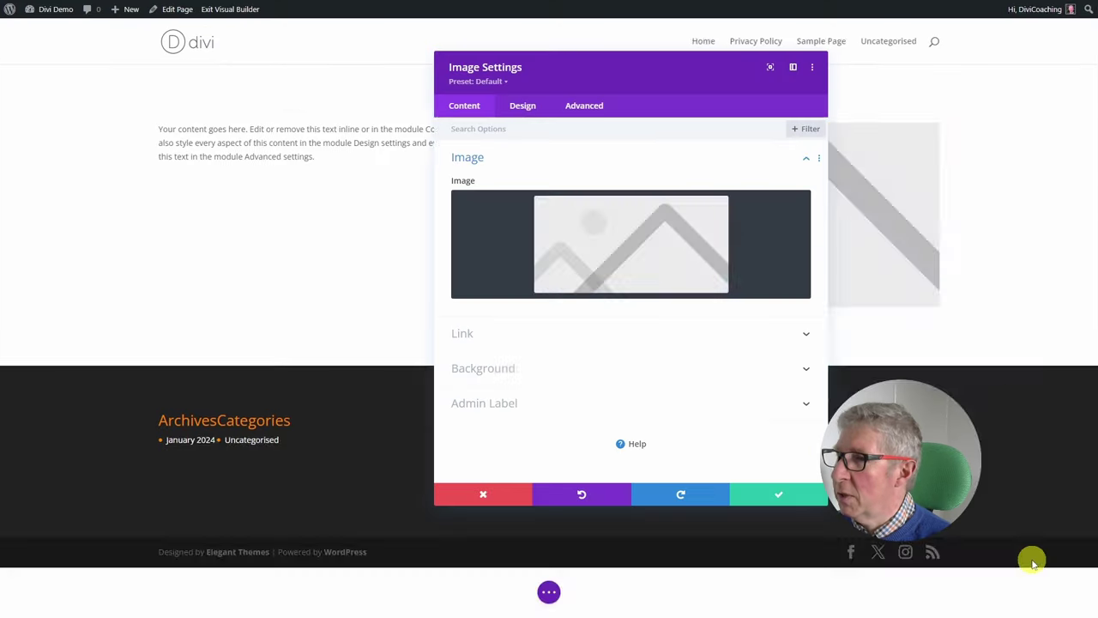
pyautogui.click(789, 496)
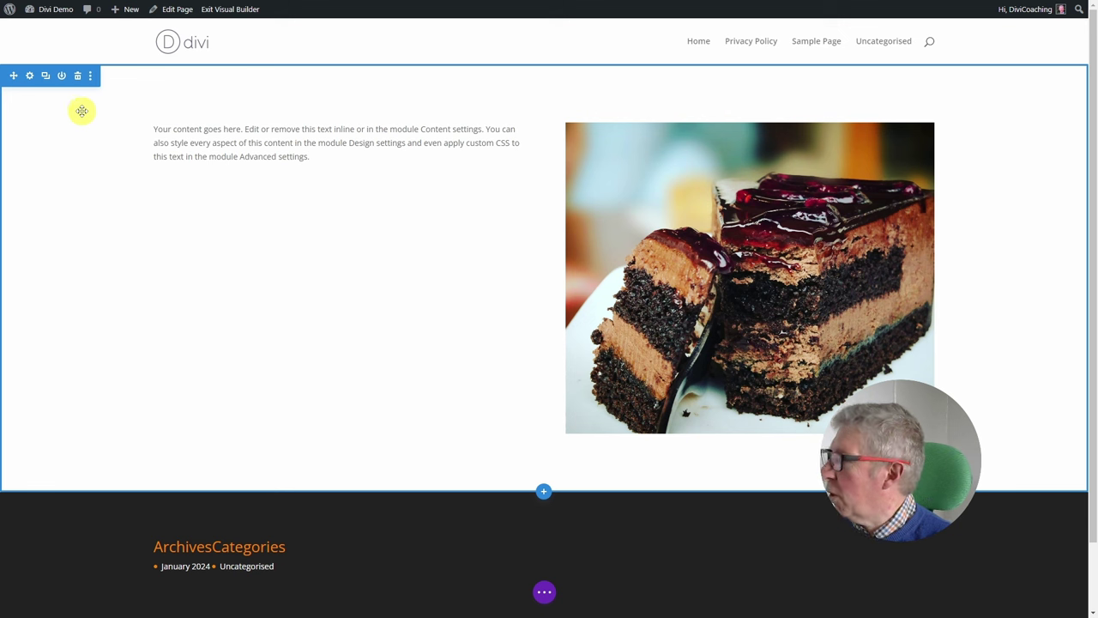
# Try duplicating the section containing the text and cake image, and delete the copy
pyautogui.click(46, 77)
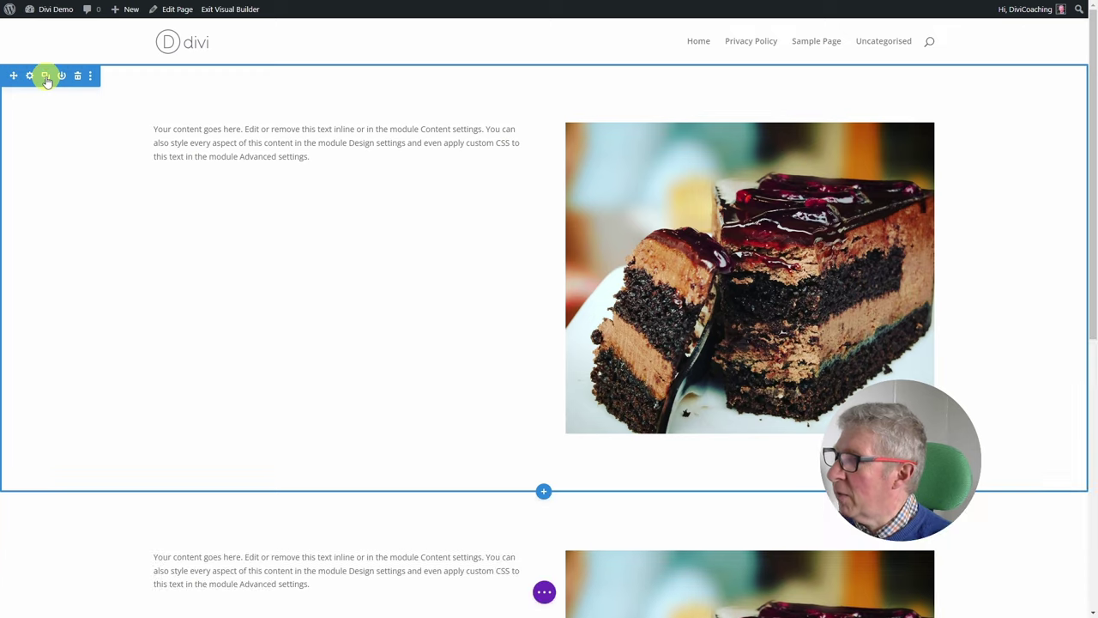
pyautogui.scroll(-5, 736, 457)
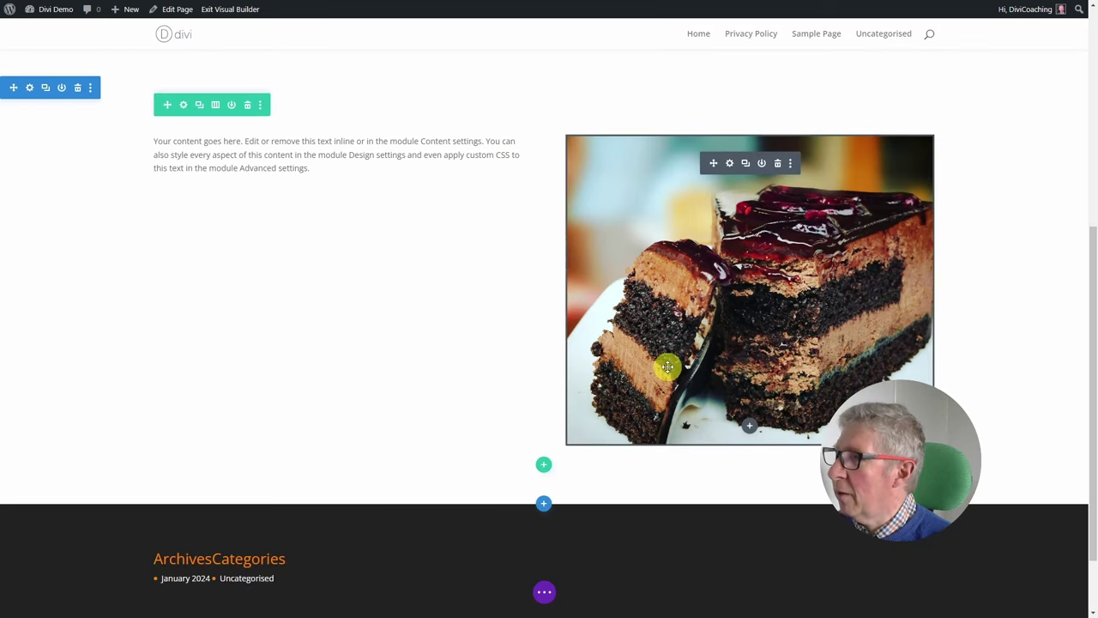
pyautogui.click(78, 89)
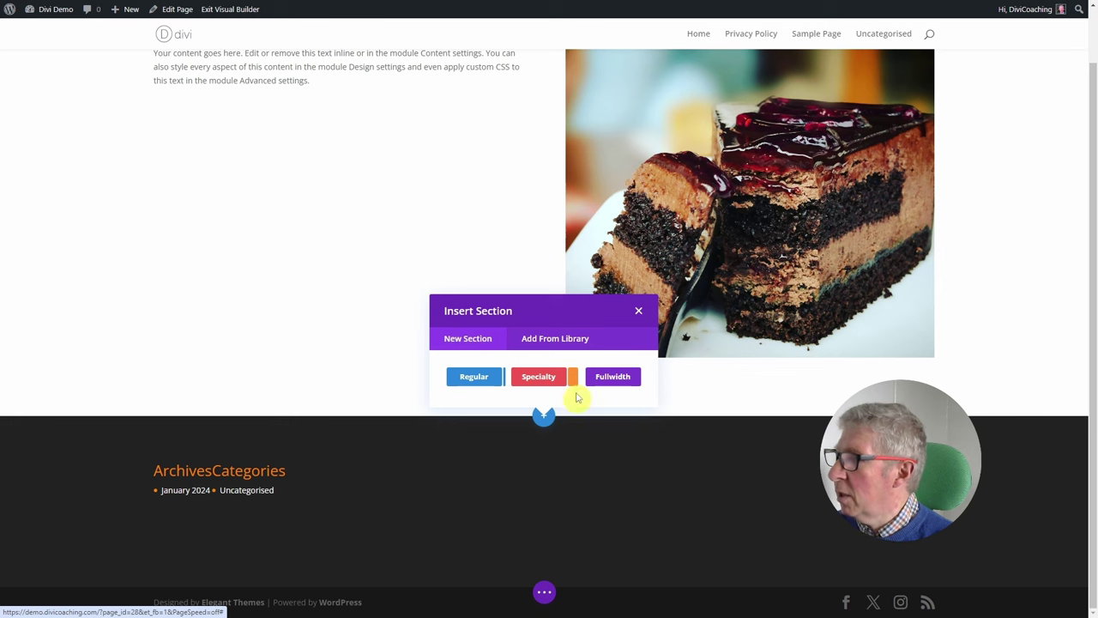
# Check the library for saved sections, and try a regular section with a row of two equal columns before deleting it
pyautogui.click(558, 342)
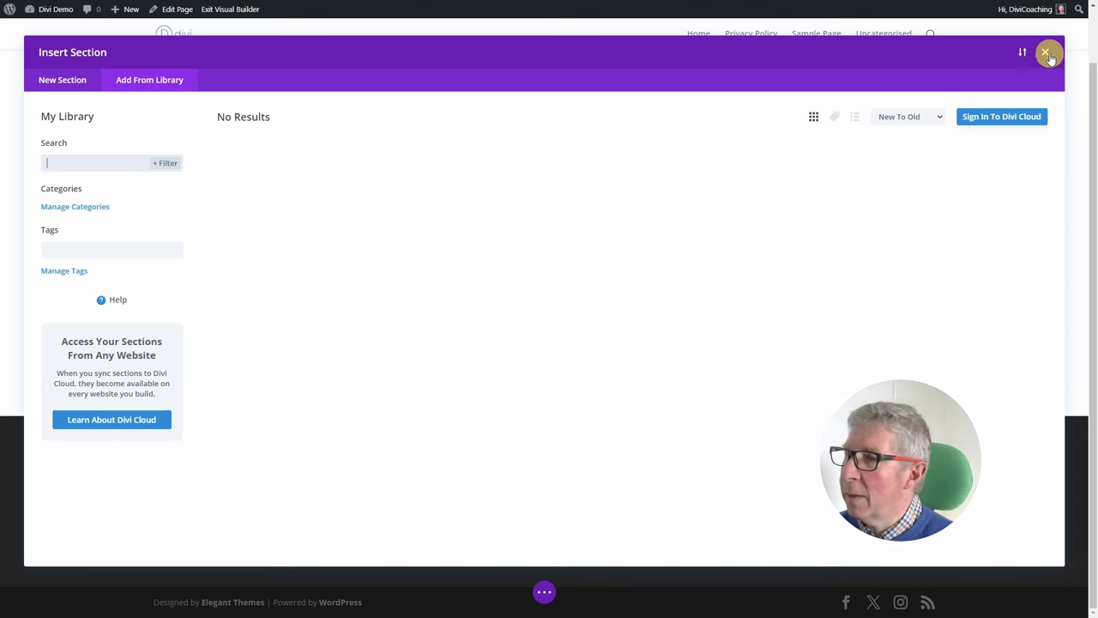
pyautogui.click(1047, 53)
pyautogui.click(545, 415)
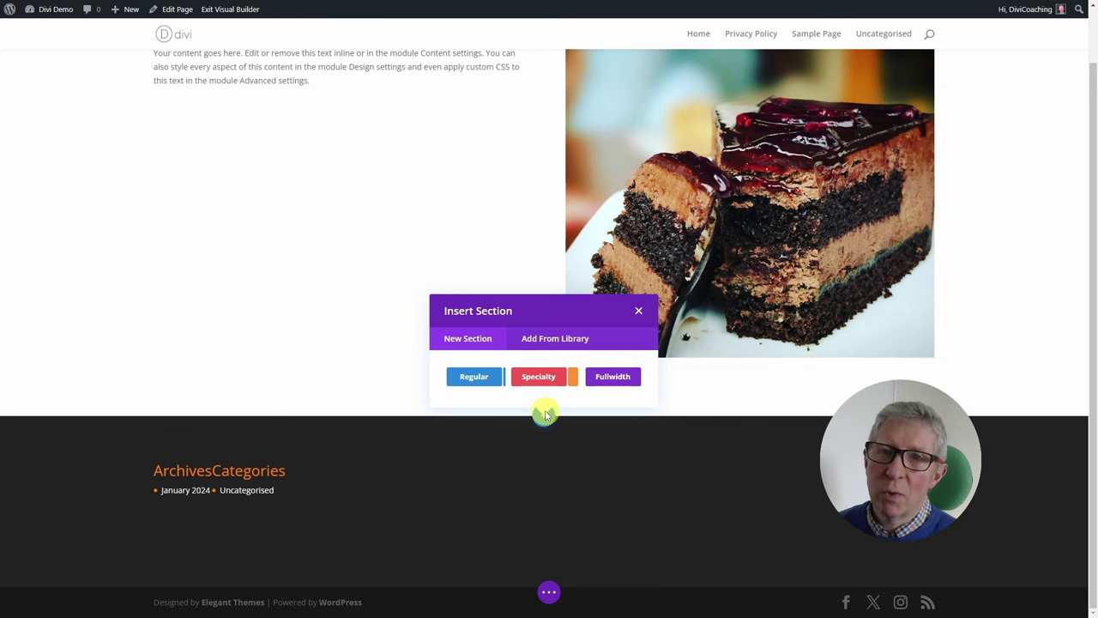
pyautogui.click(473, 378)
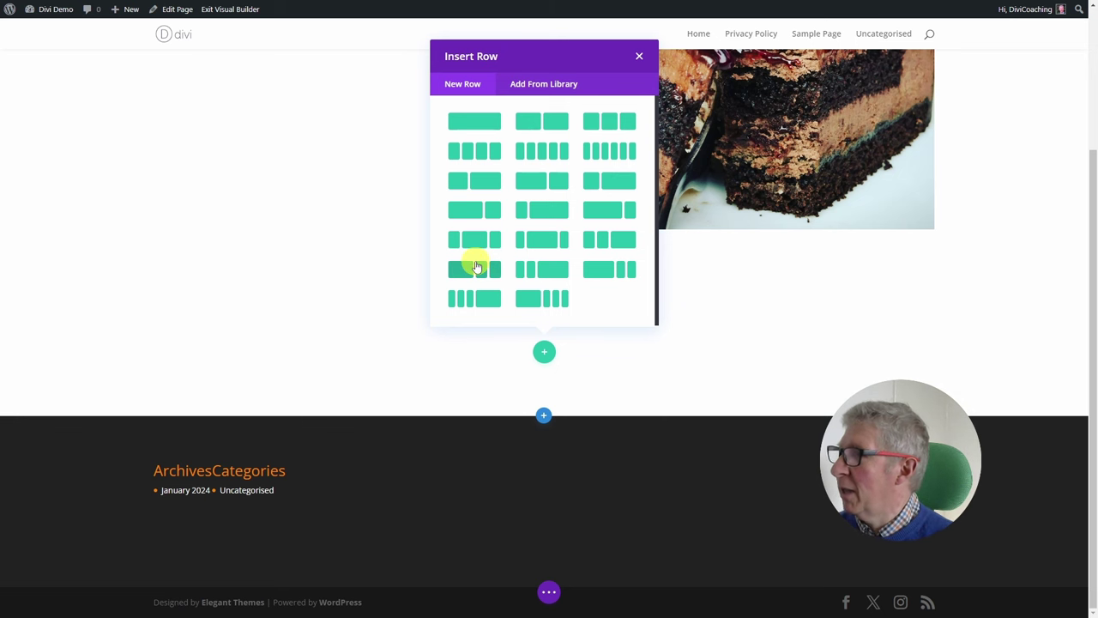
pyautogui.click(527, 117)
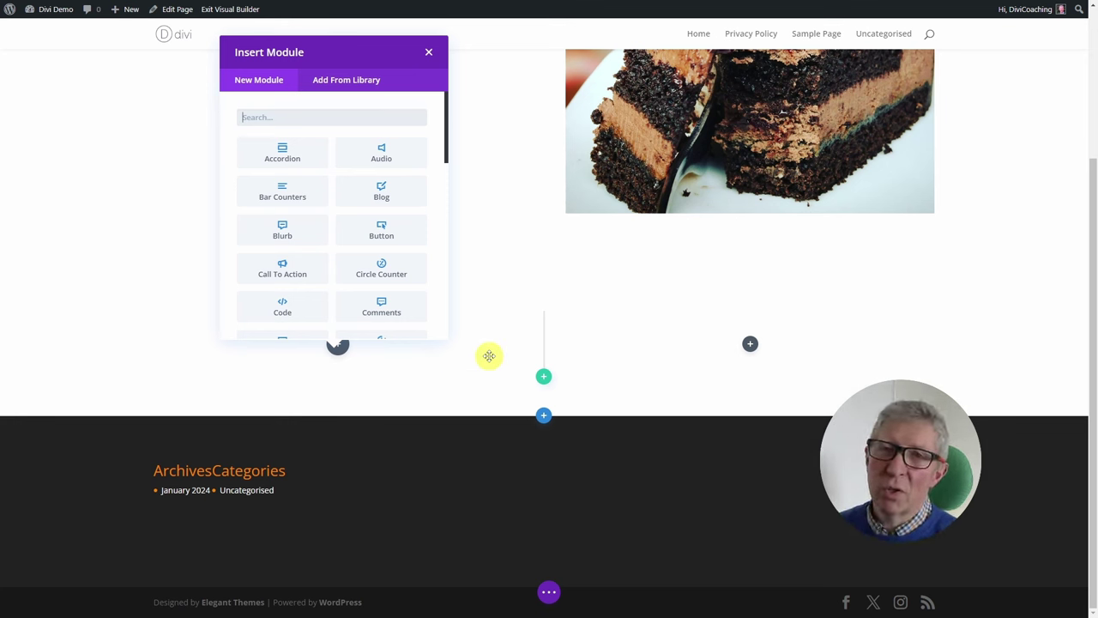
pyautogui.click(429, 52)
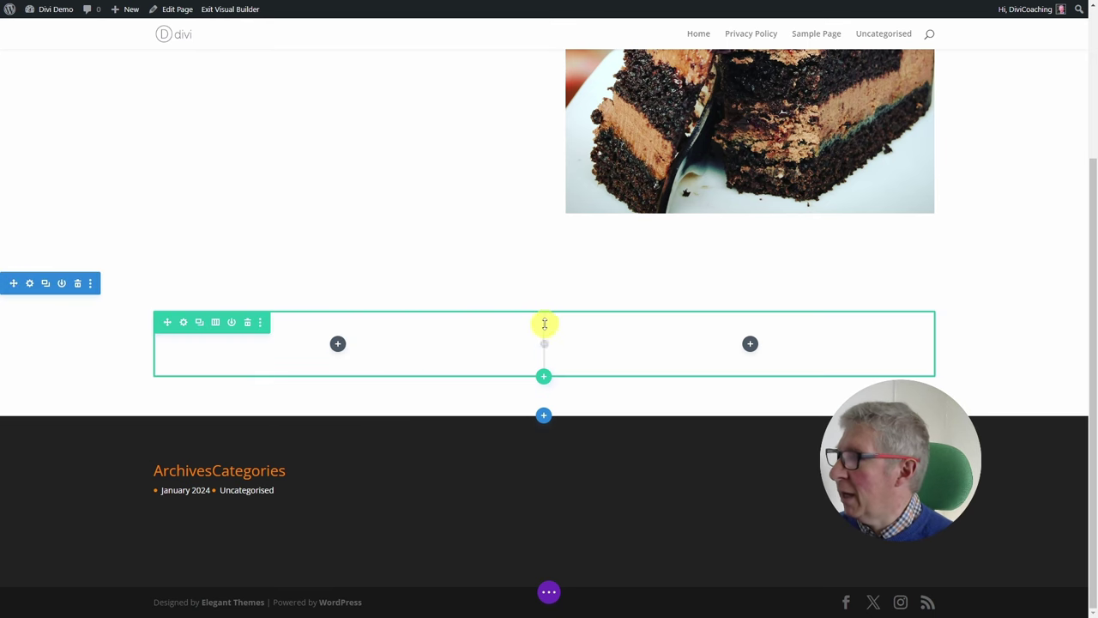
pyautogui.click(77, 283)
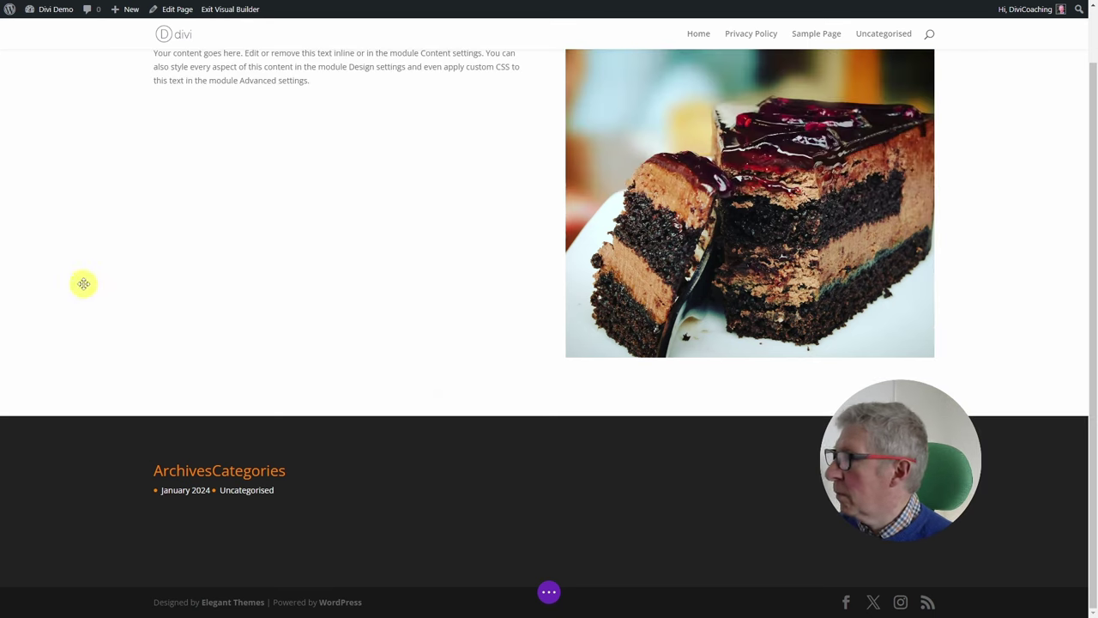
# Add a Specialty section below the cake section, with a nested-row area beside a full-height column of equal width
pyautogui.click(544, 416)
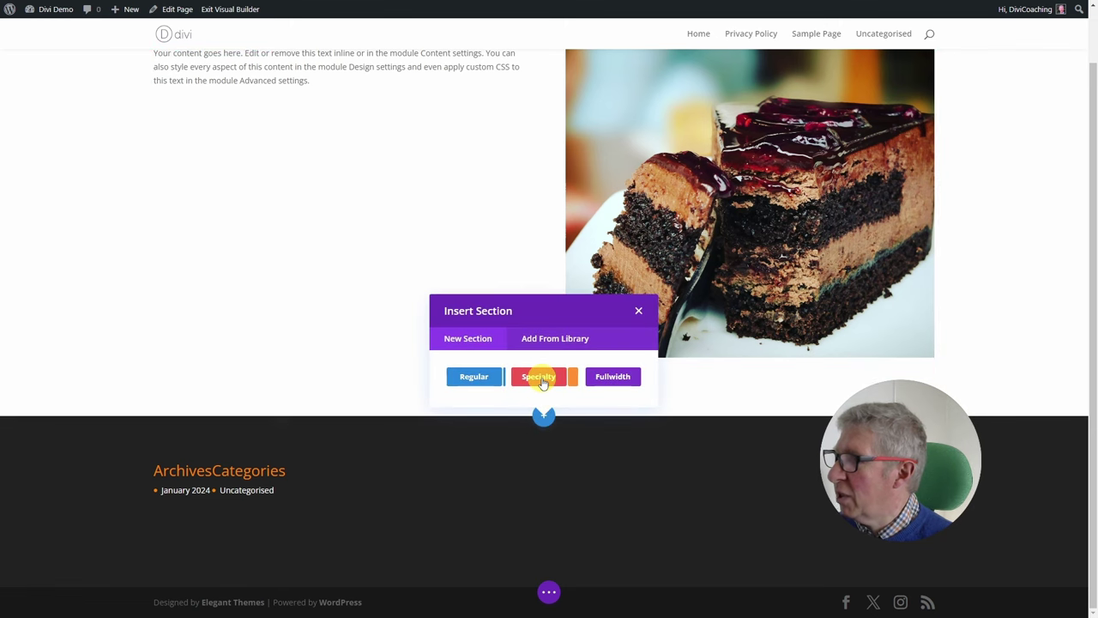
pyautogui.click(542, 380)
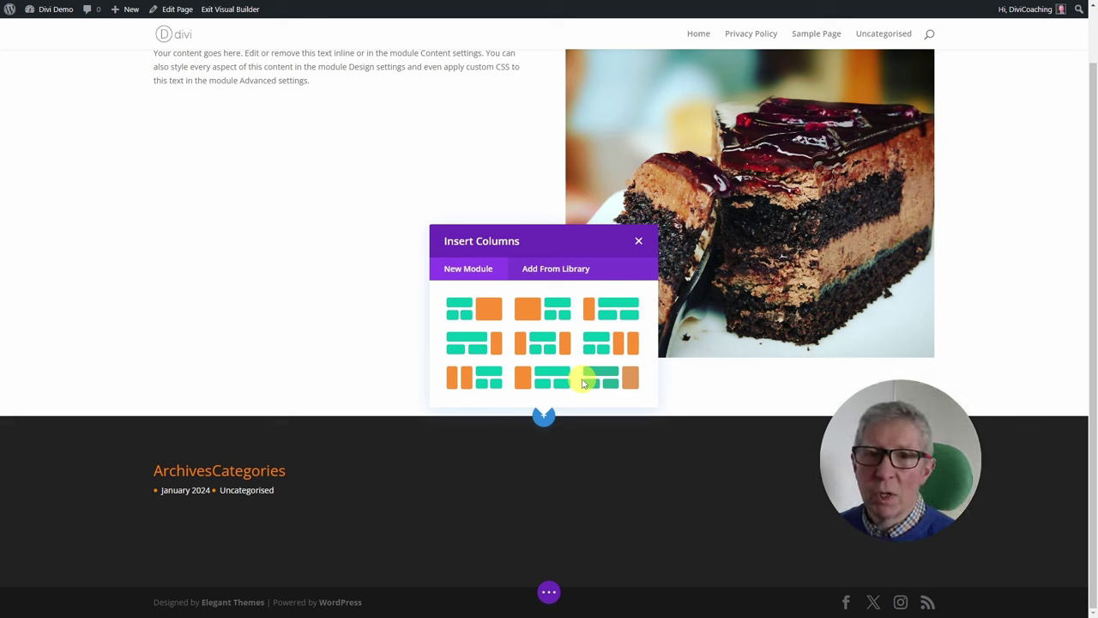
pyautogui.click(470, 315)
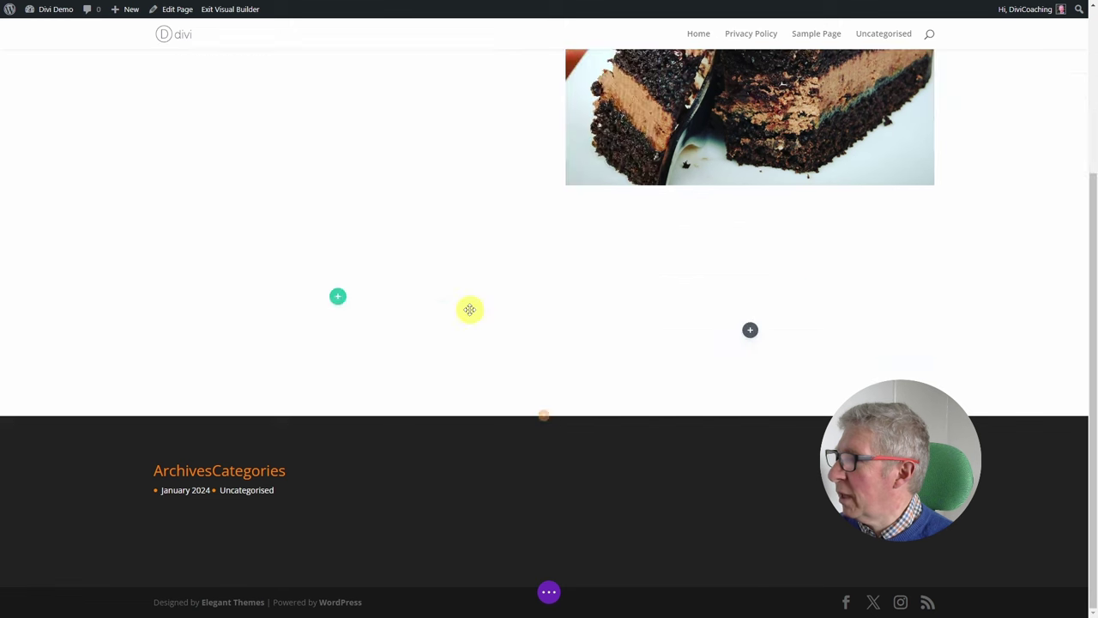
pyautogui.click(339, 302)
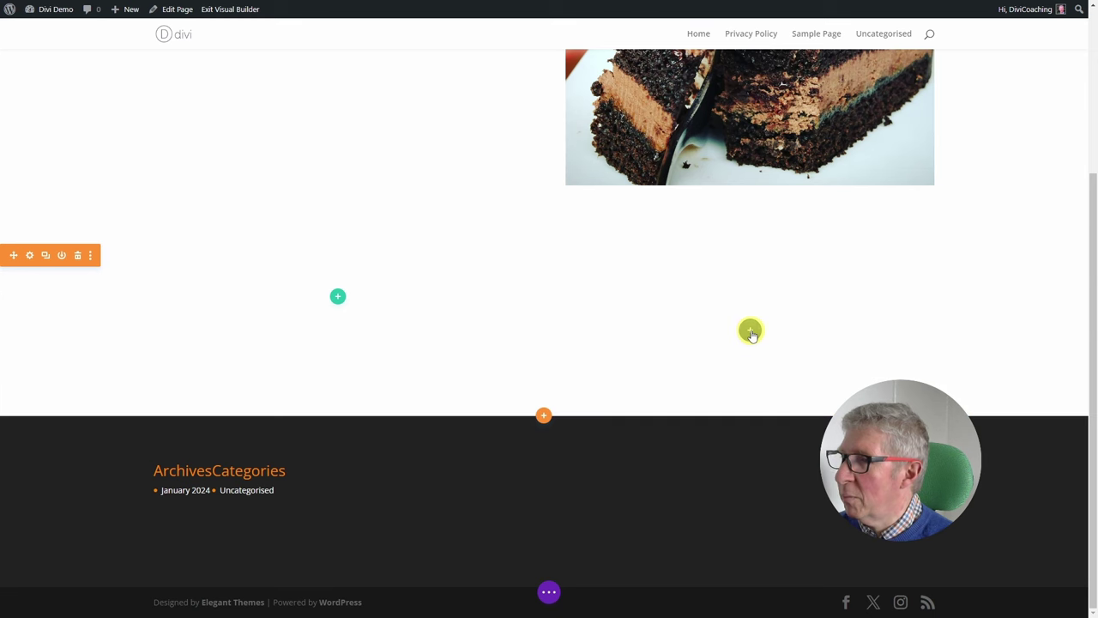
# Insert an Image module with the chocolate cake photo into the specialty section's full-height column
pyautogui.click(751, 331)
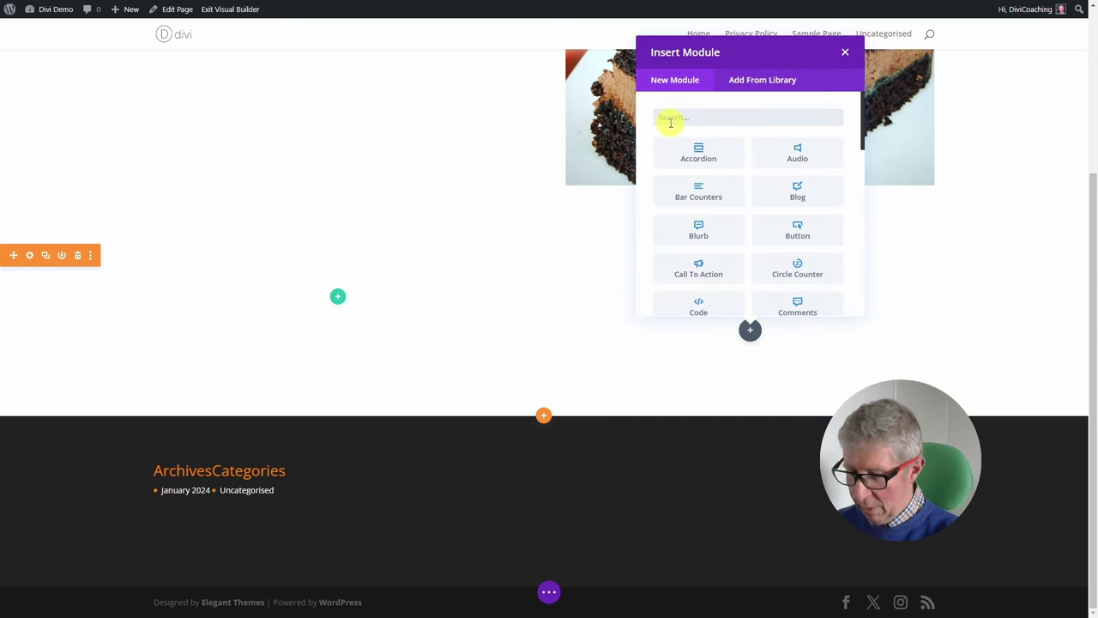
pyautogui.write('image')
pyautogui.press('Return')
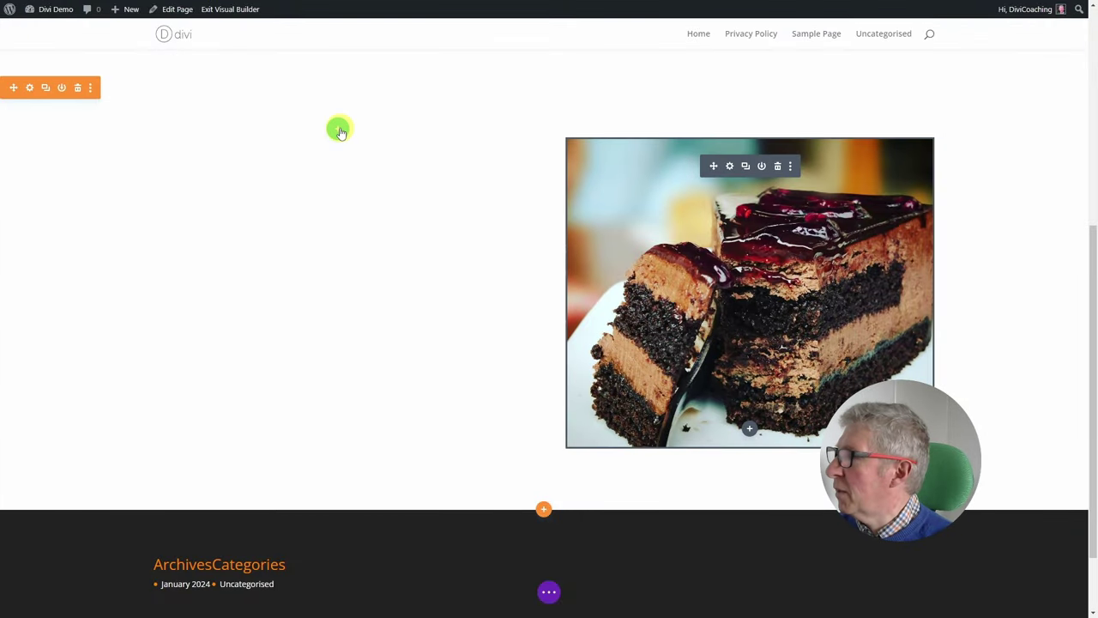
# Examine the row layouts offered for the nested-row area and the column layouts offered for Specialty sections
pyautogui.click(339, 129)
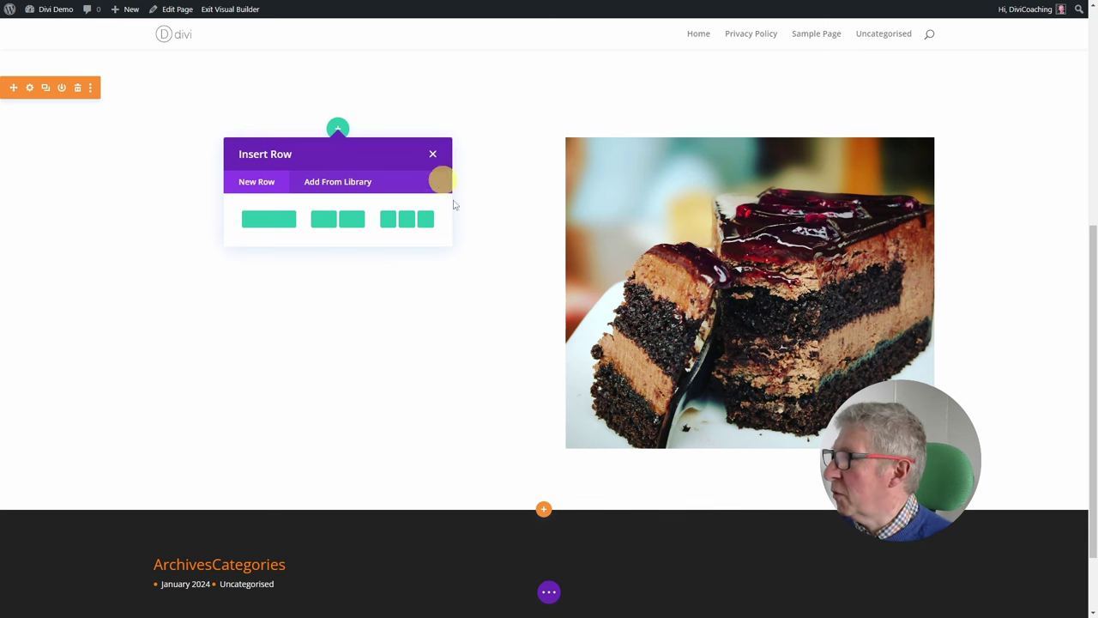
pyautogui.click(543, 510)
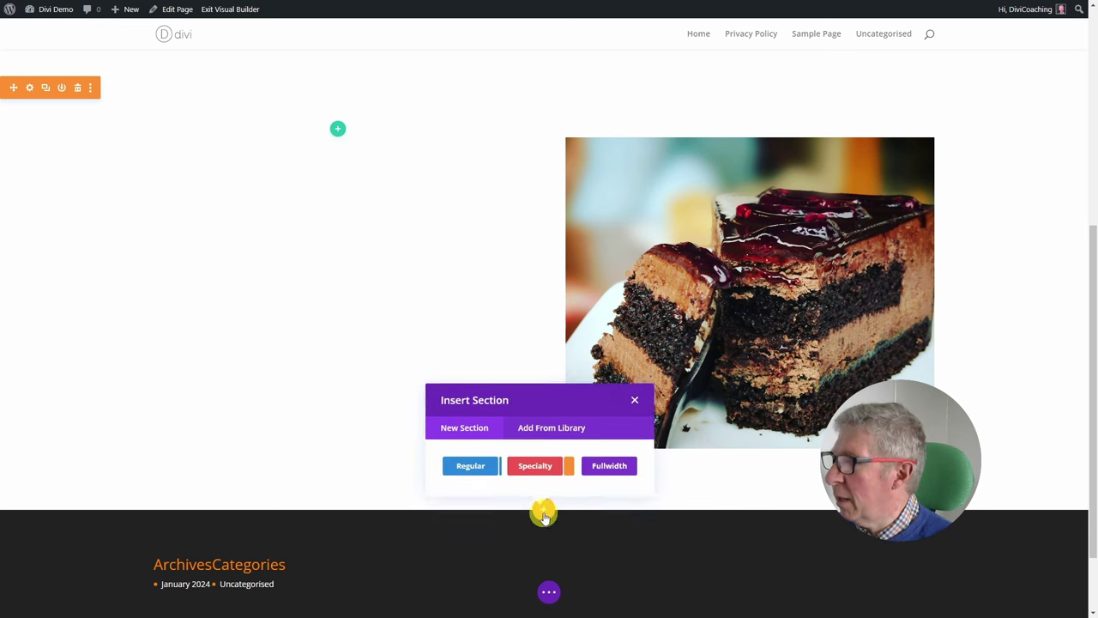
pyautogui.click(534, 468)
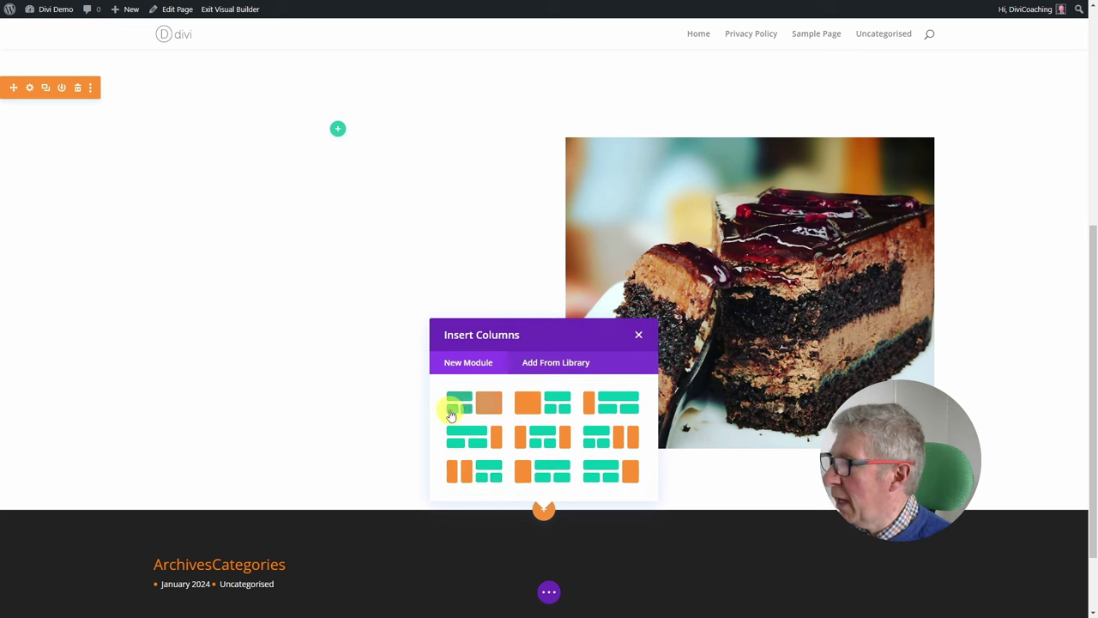
pyautogui.click(638, 346)
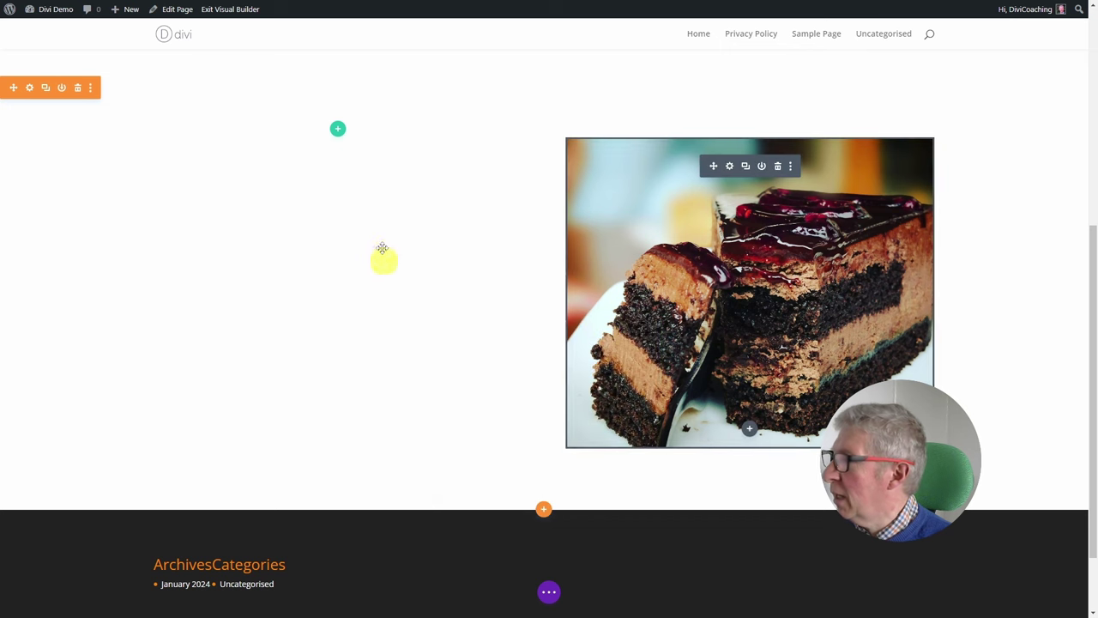
# Add a three-column row and a two-column row below it in the specialty section's nested-row area beside the image
pyautogui.click(338, 131)
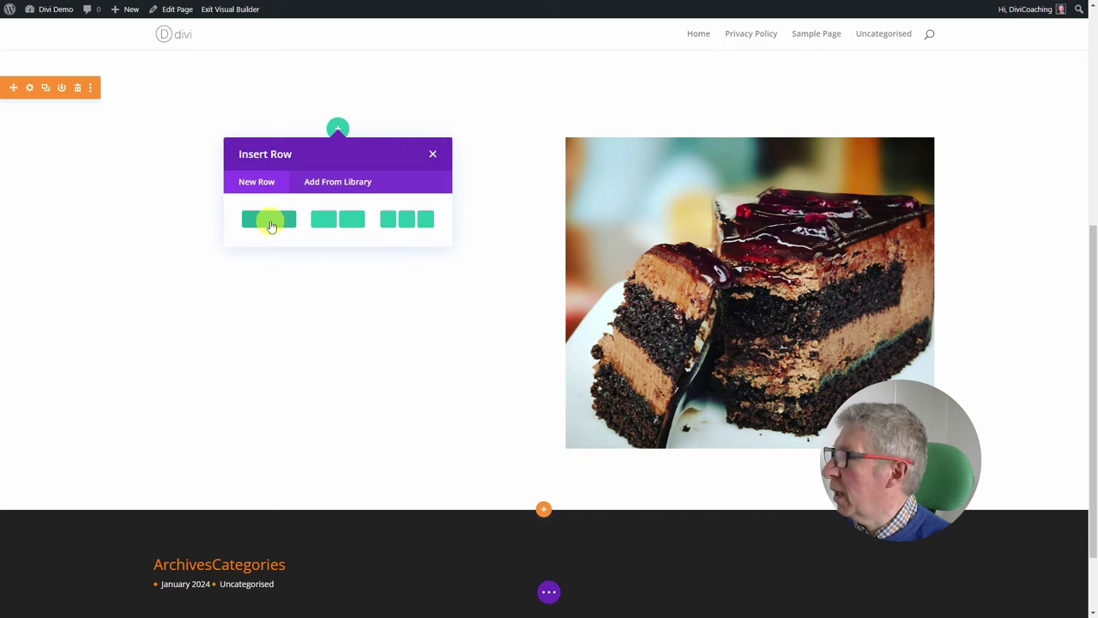
pyautogui.click(410, 222)
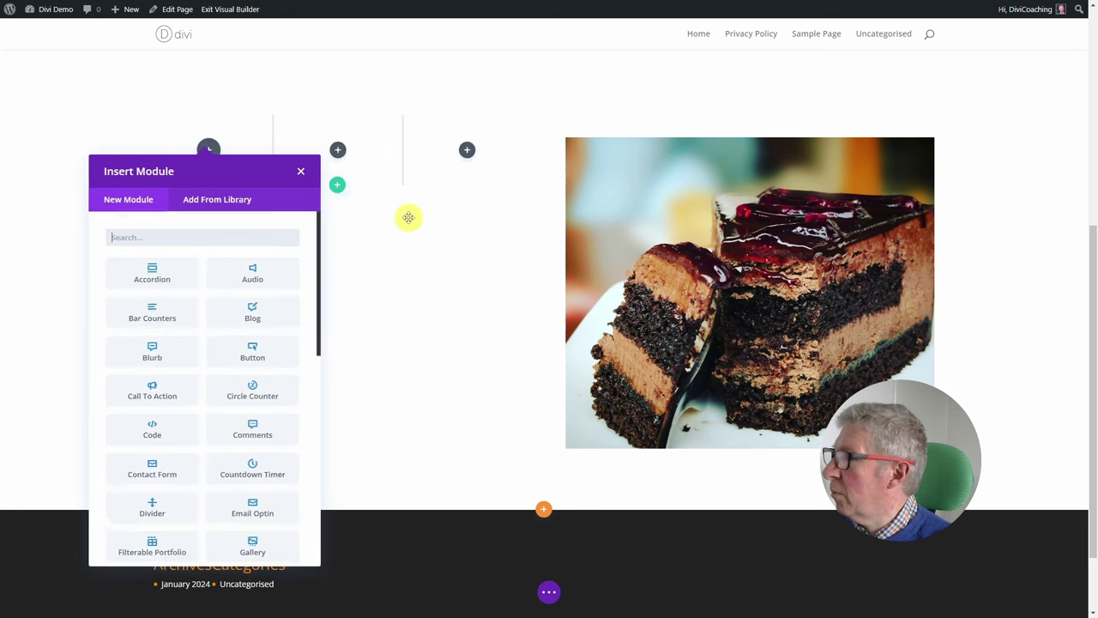
pyautogui.click(298, 174)
pyautogui.click(337, 186)
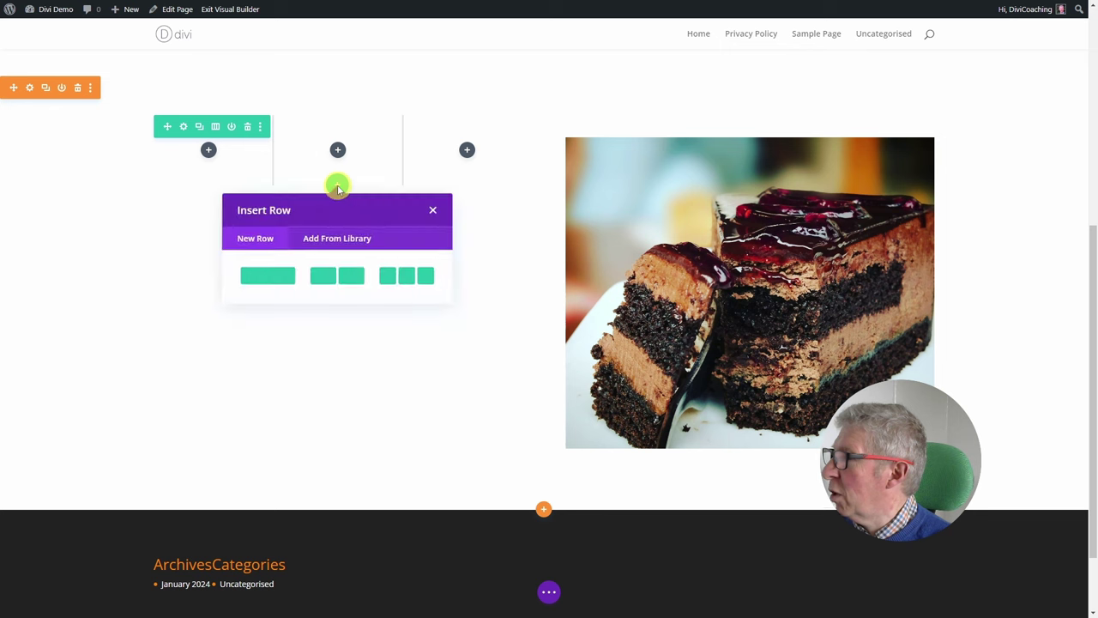
pyautogui.click(326, 276)
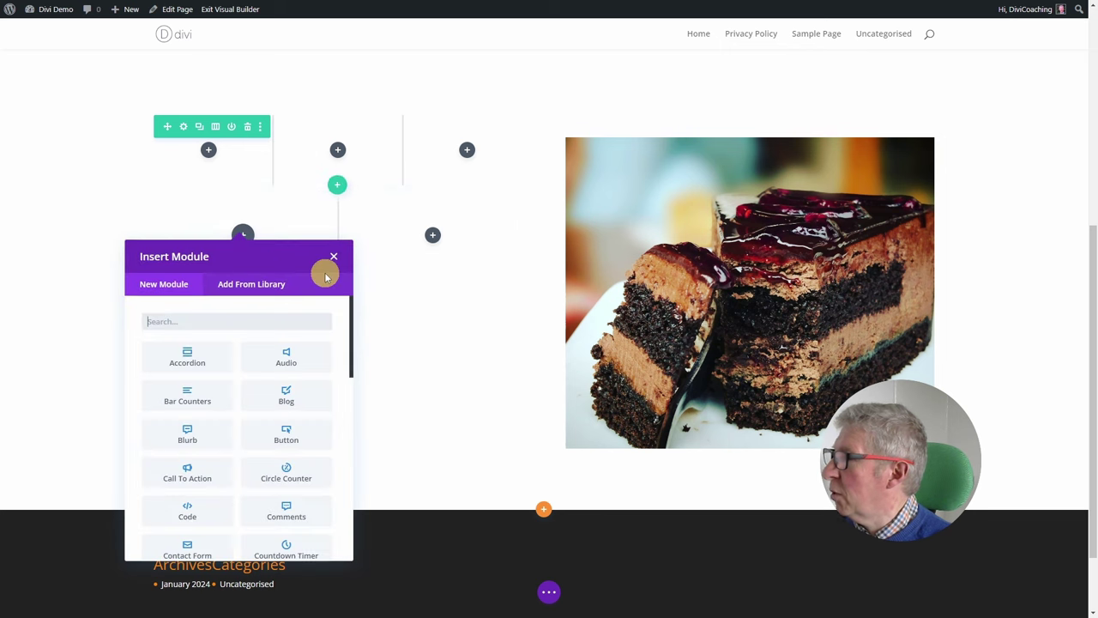
# Add a single-column row below the two-column row in the specialty section's nested-row area, leaving it without a module
pyautogui.click(332, 256)
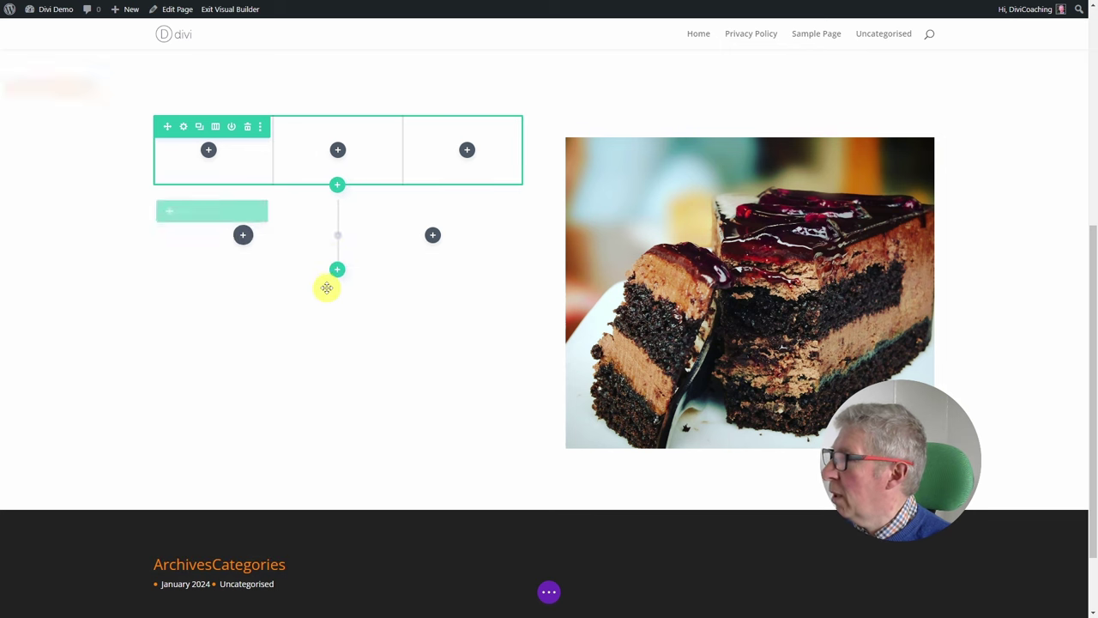
pyautogui.click(338, 272)
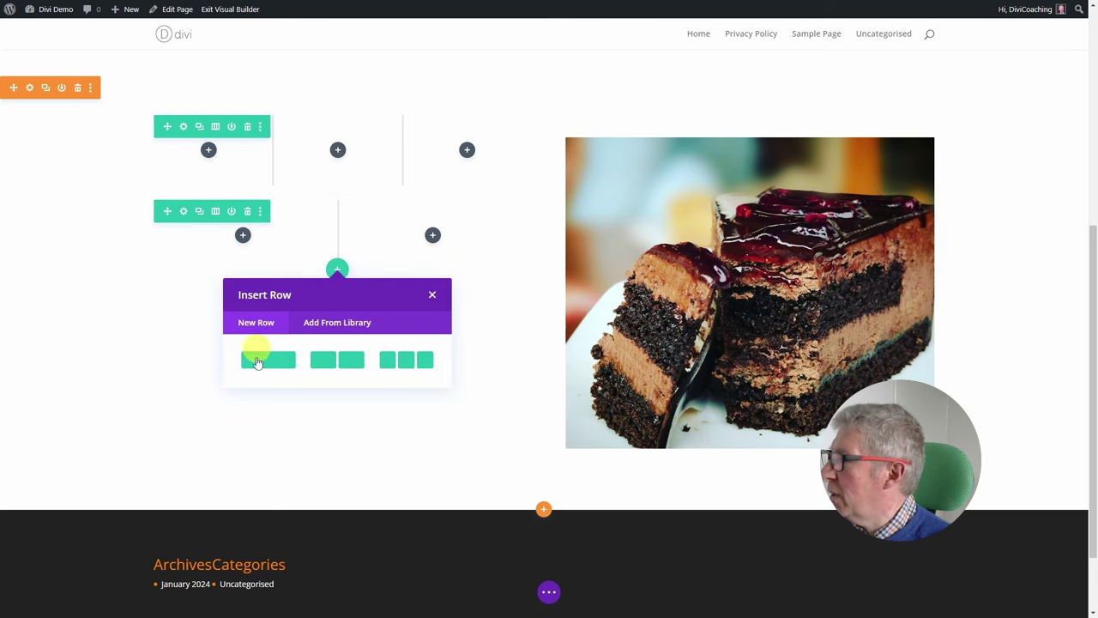
pyautogui.click(259, 361)
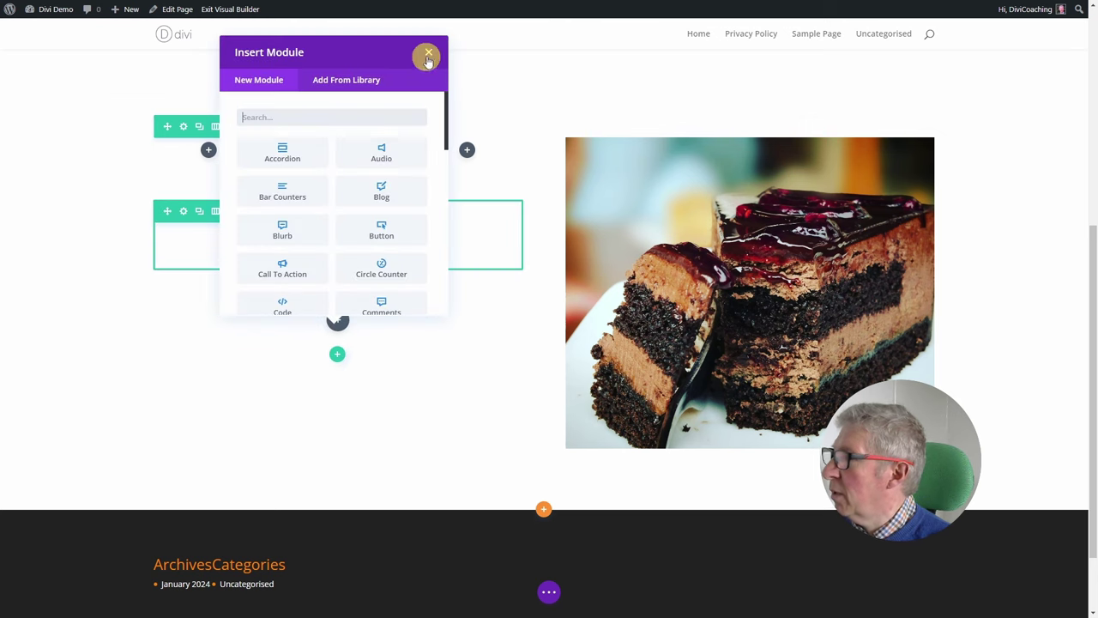
pyautogui.click(430, 55)
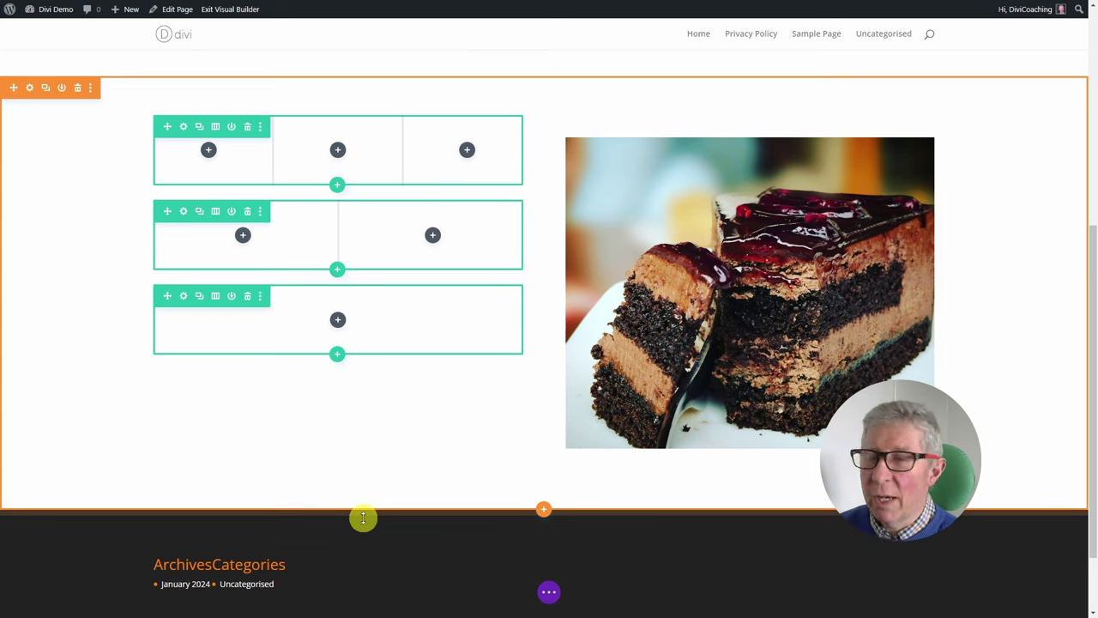
# Review the column layouts offered for a new Specialty section below the existing one, including the nested-row area between two side columns
pyautogui.click(543, 509)
pyautogui.click(540, 471)
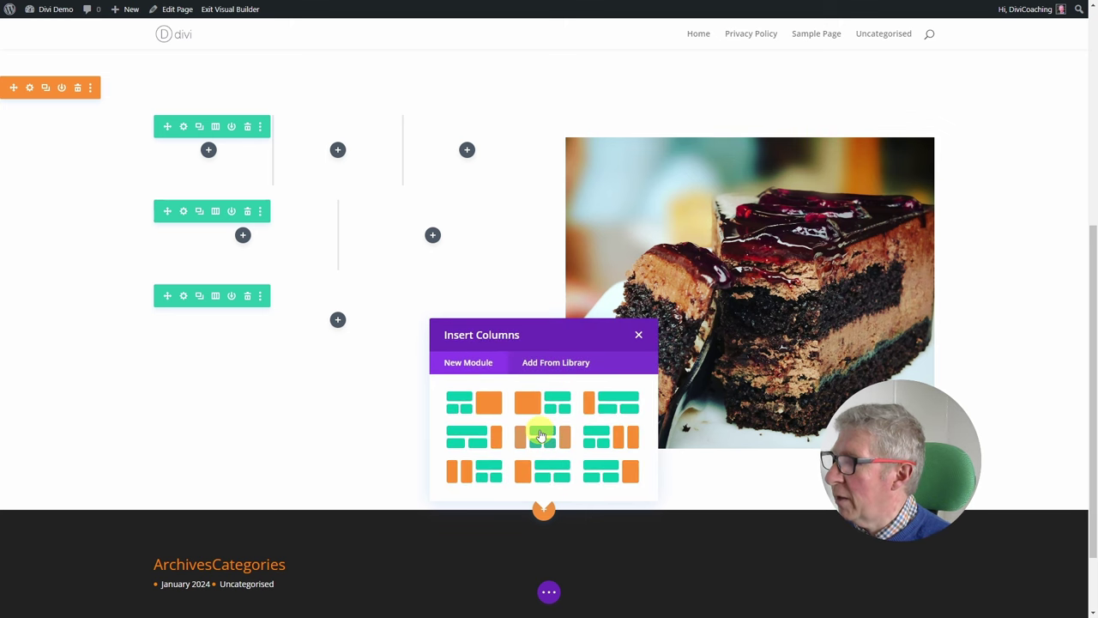
pyautogui.click(539, 436)
pyautogui.scroll(-2, 544, 439)
pyautogui.click(543, 415)
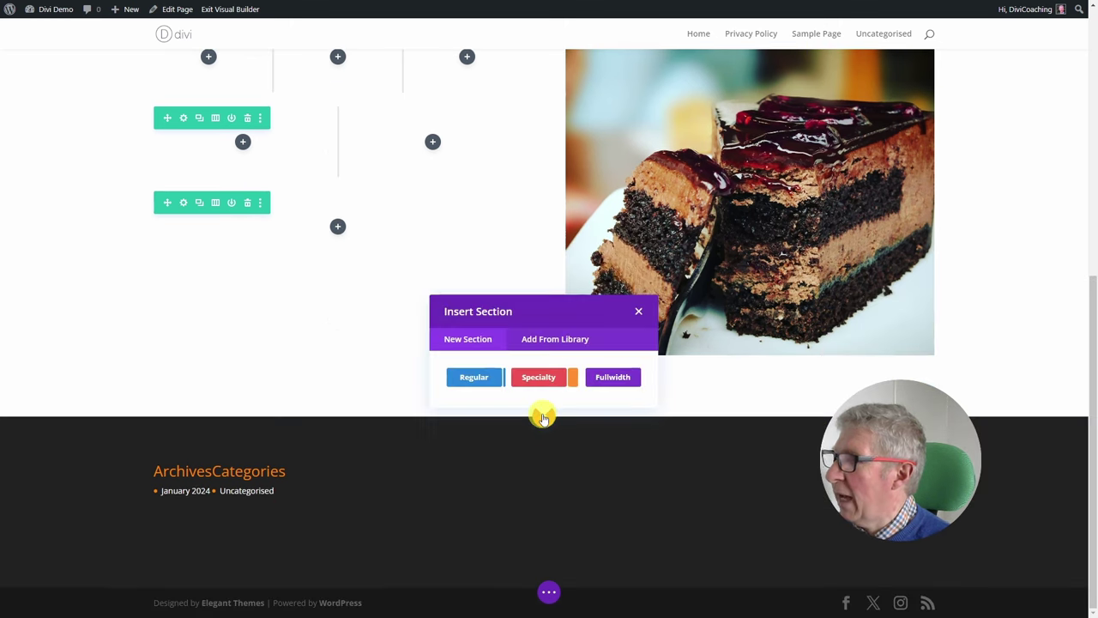
pyautogui.click(541, 377)
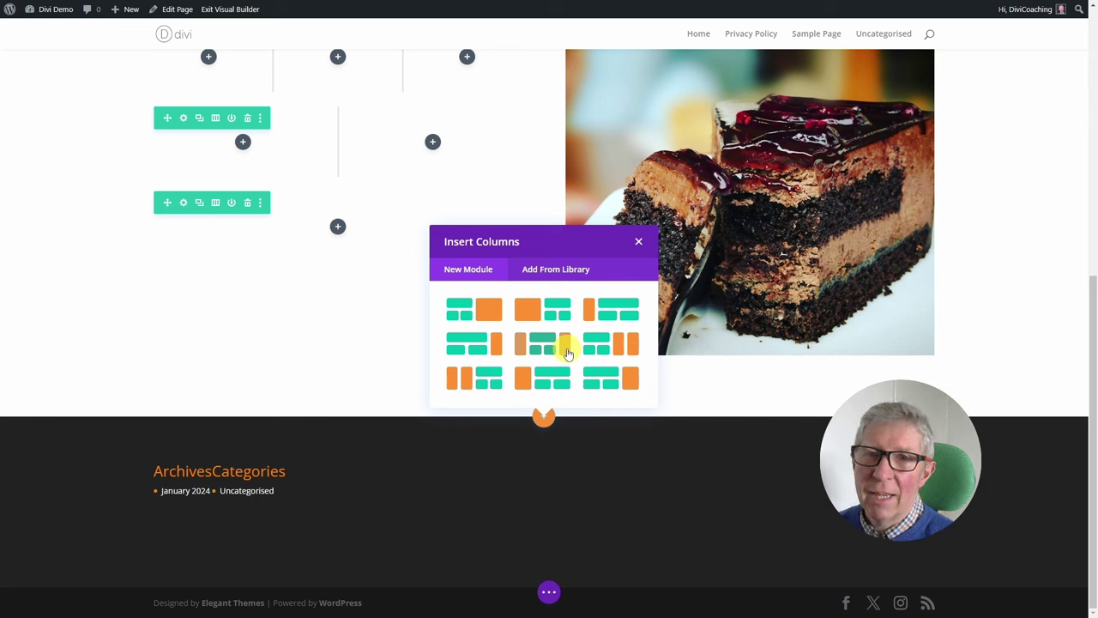
pyautogui.click(638, 241)
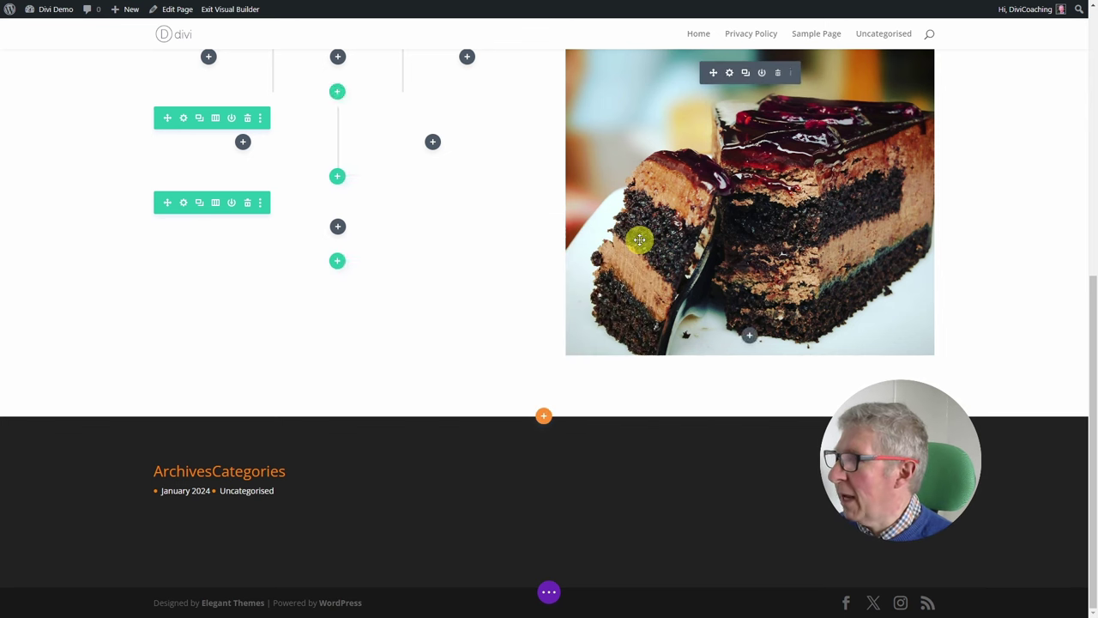
# Add an empty Fullwidth section below the specialty section and delete the specialty section
pyautogui.click(544, 419)
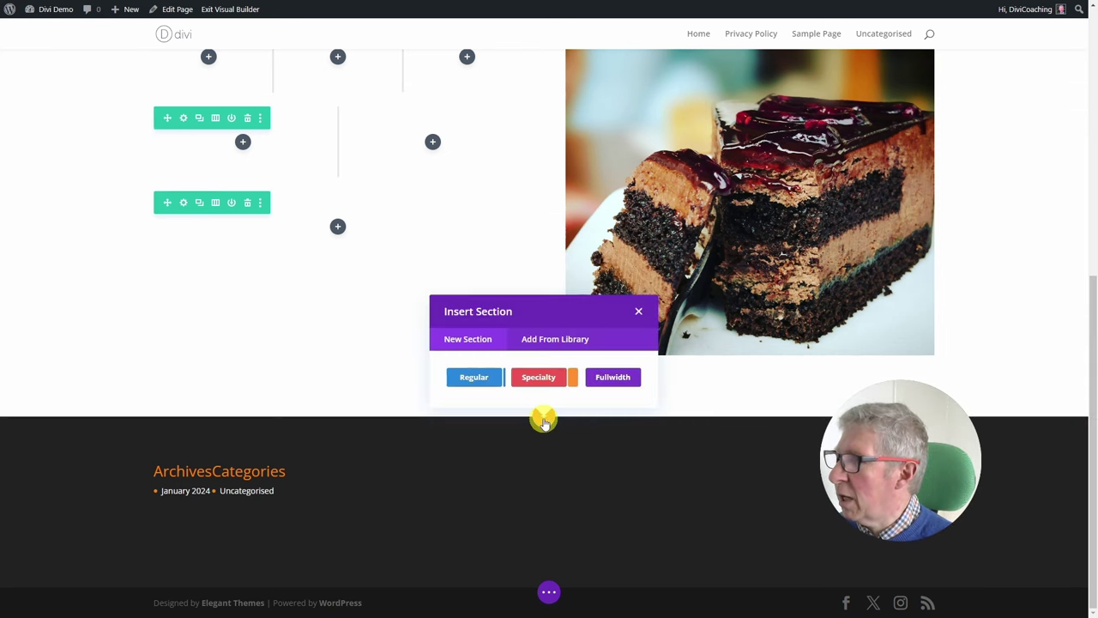
pyautogui.click(612, 375)
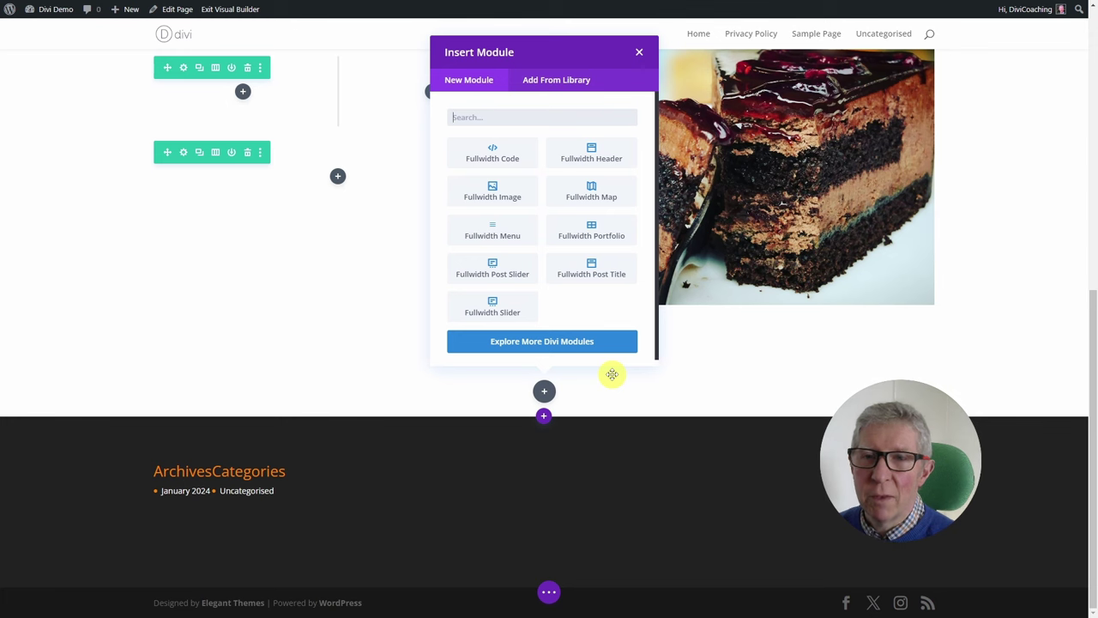
pyautogui.click(535, 261)
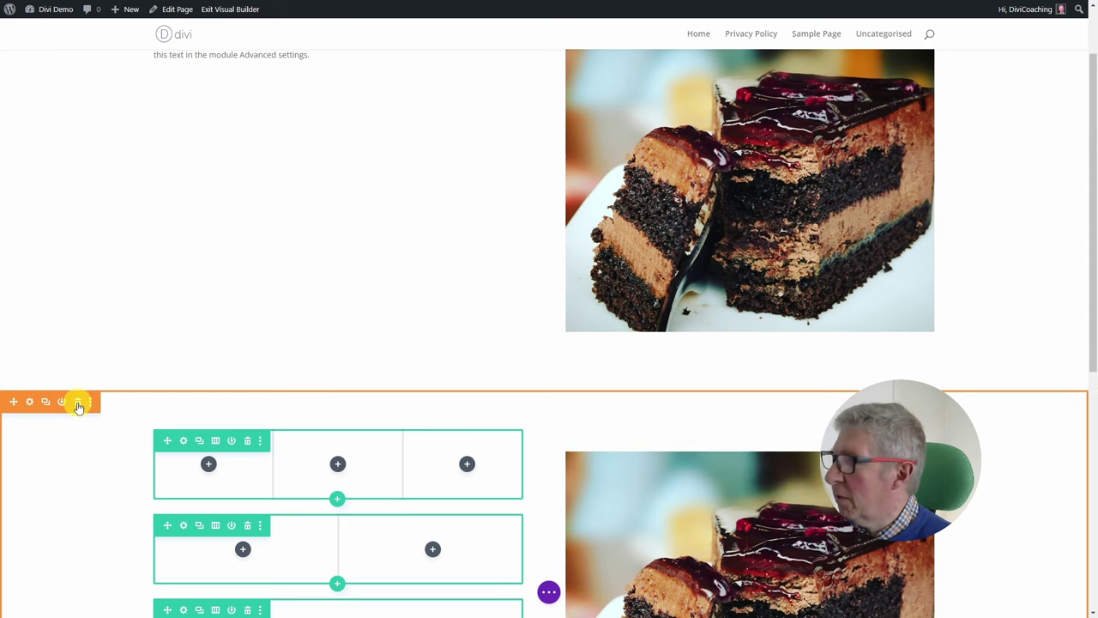
pyautogui.click(77, 402)
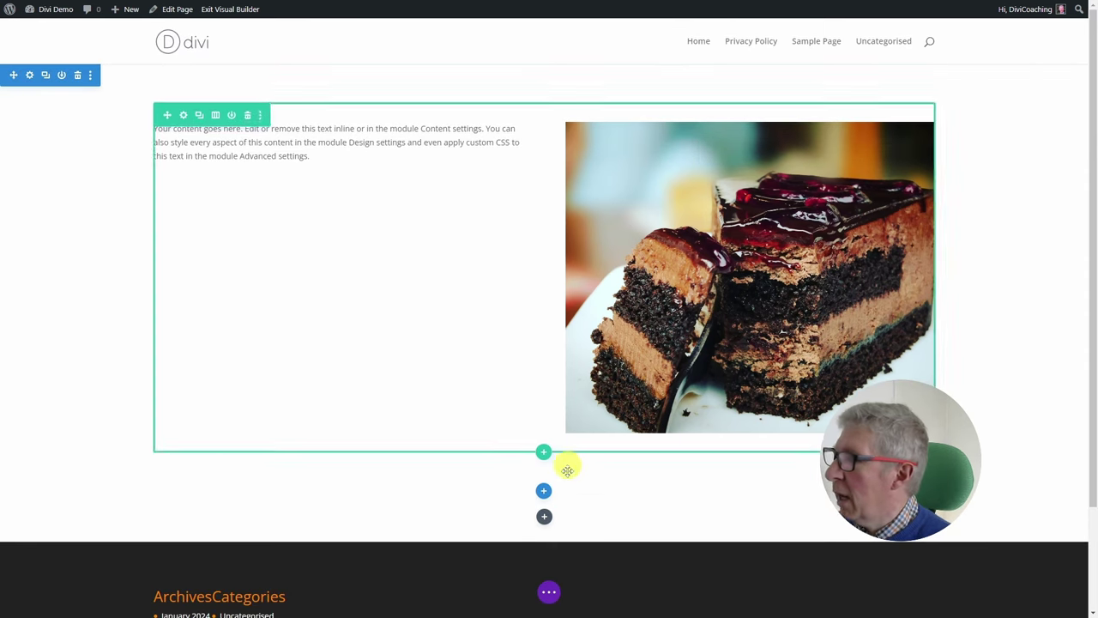
# Add another Fullwidth section with a Fullwidth Header module at the page's end, and delete the regular section holding the text and cake image
pyautogui.click(543, 539)
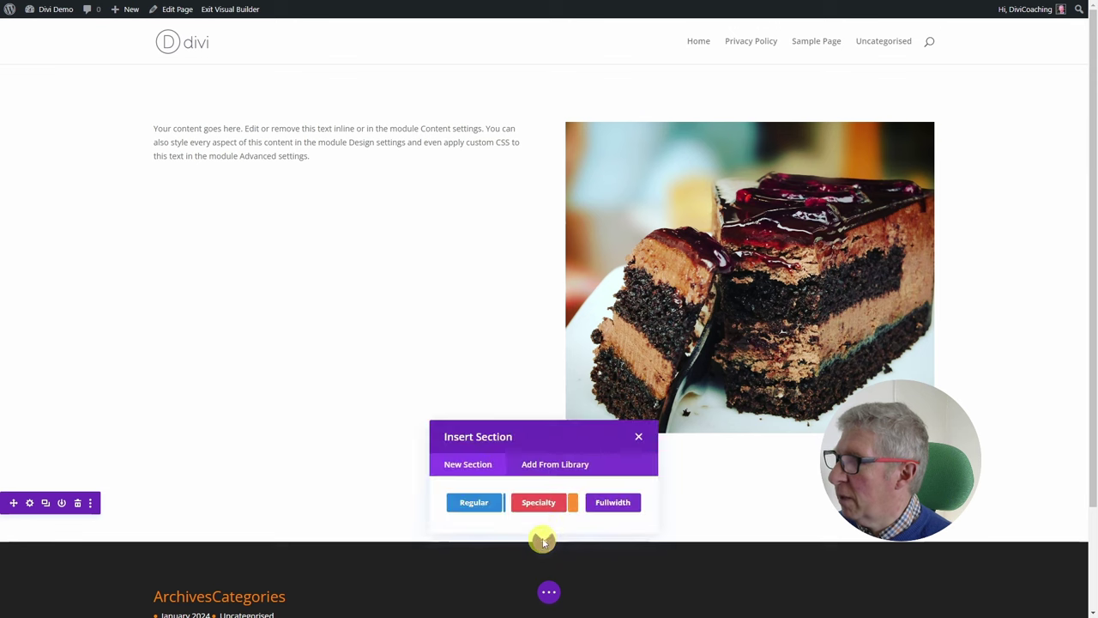
pyautogui.click(609, 503)
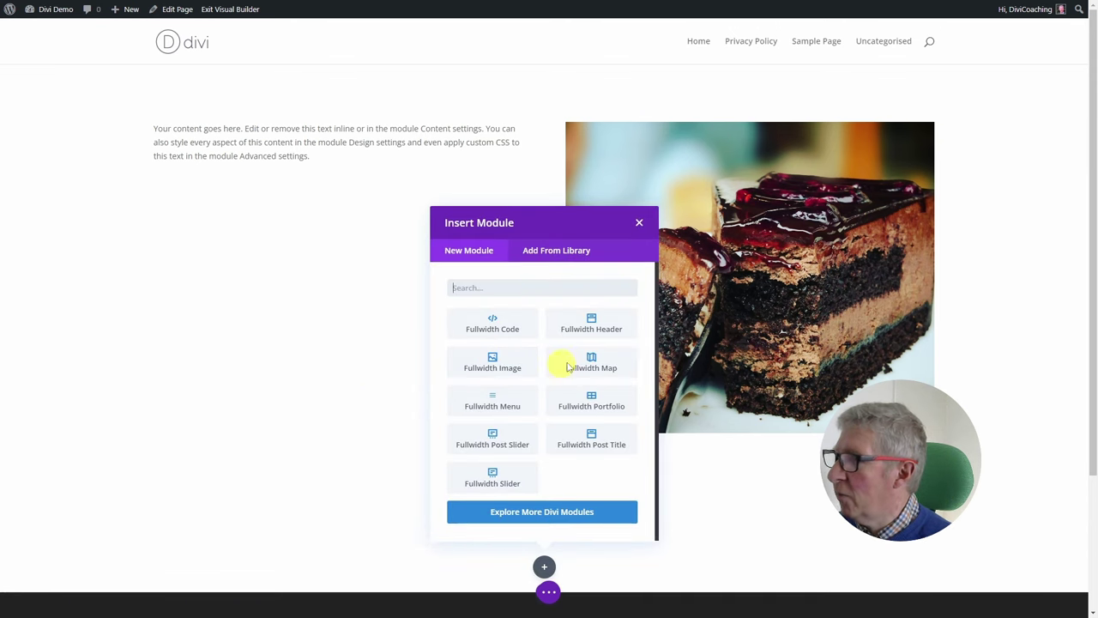
pyautogui.click(591, 328)
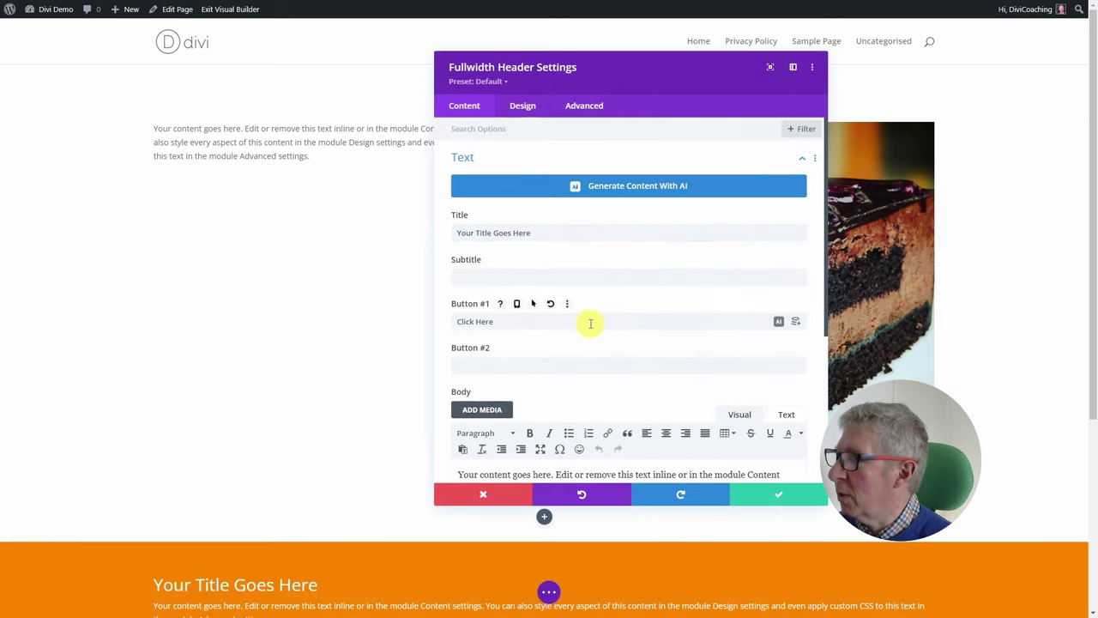
pyautogui.press('Escape')
pyautogui.click(77, 76)
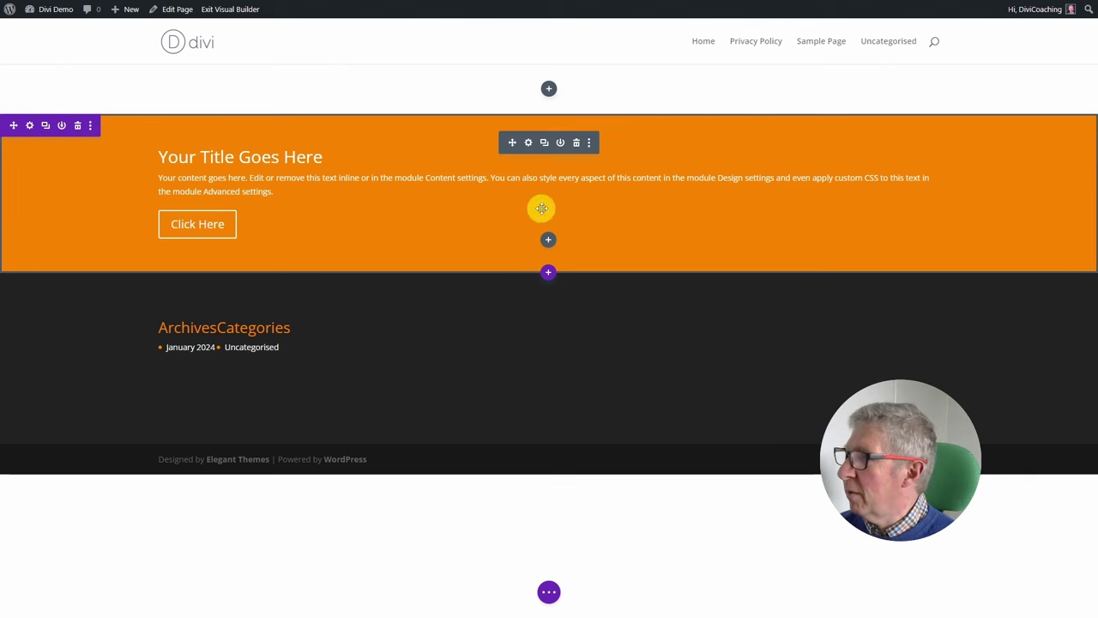
# Set the Fullwidth Header's subtitle to "More info here" and the text of Button #2 to "Or Here"
pyautogui.click(528, 143)
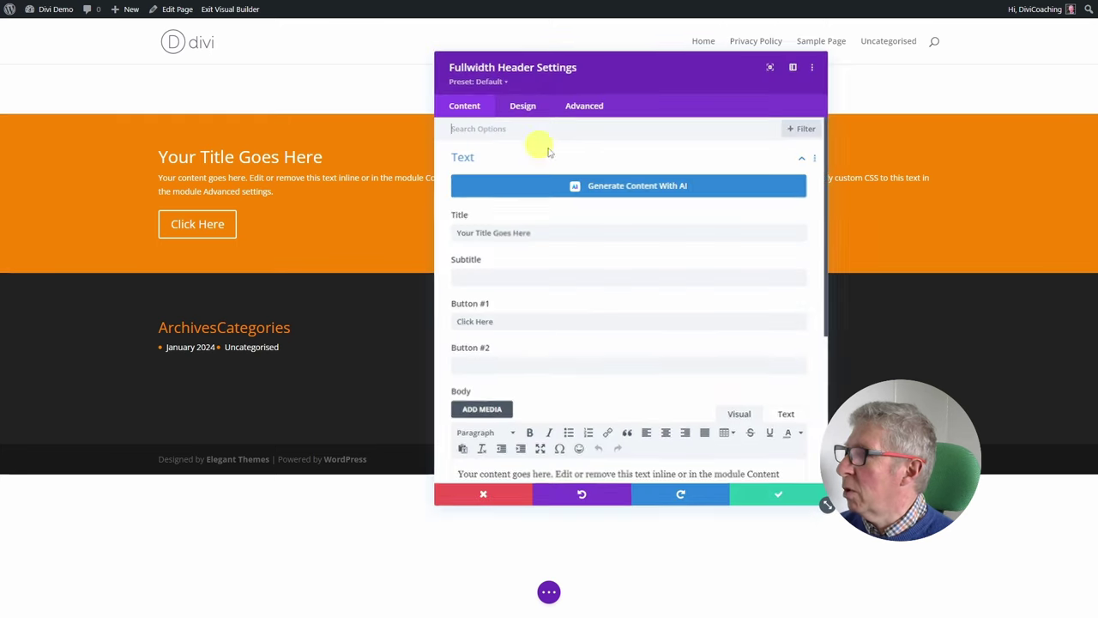
pyautogui.scroll(-3, 612, 355)
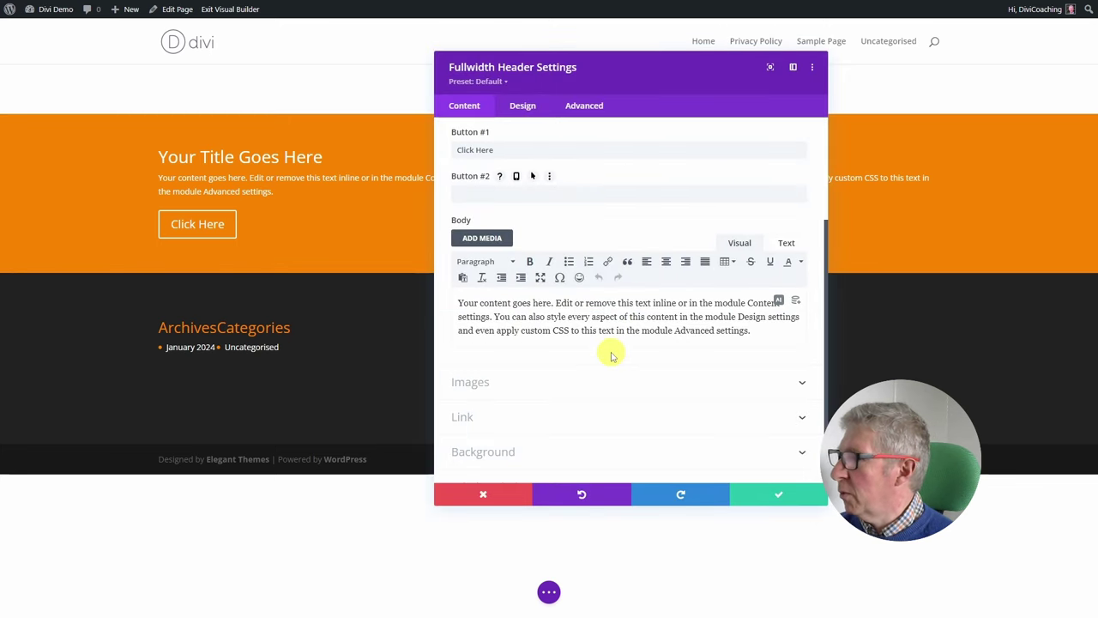
pyautogui.scroll(3, 610, 351)
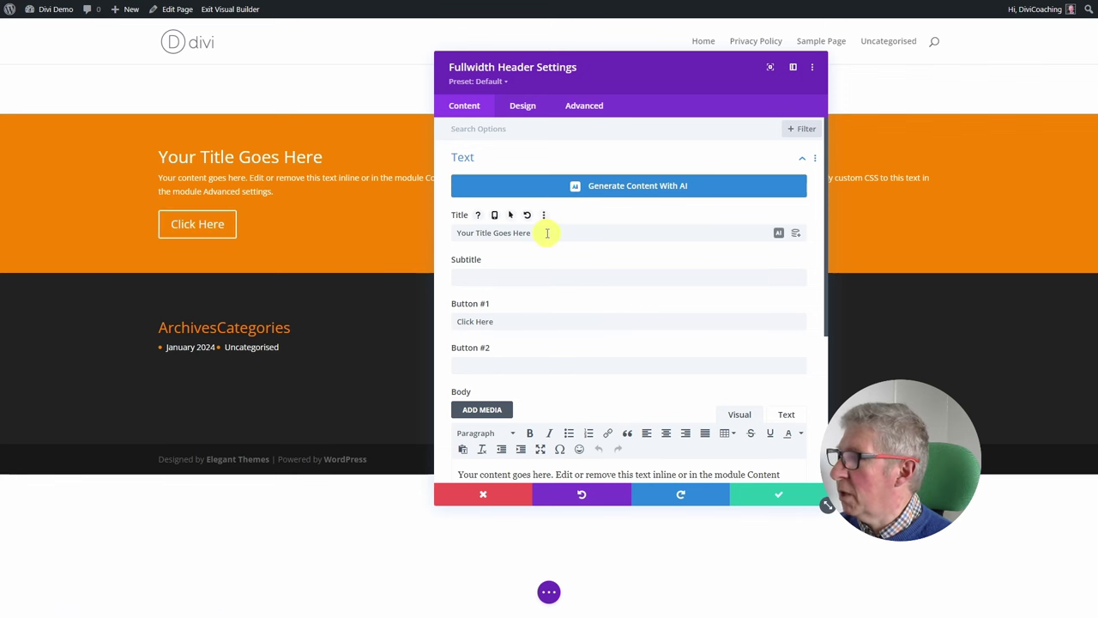
pyautogui.moveTo(547, 233); pyautogui.dragTo(455, 233)
pyautogui.click(485, 276)
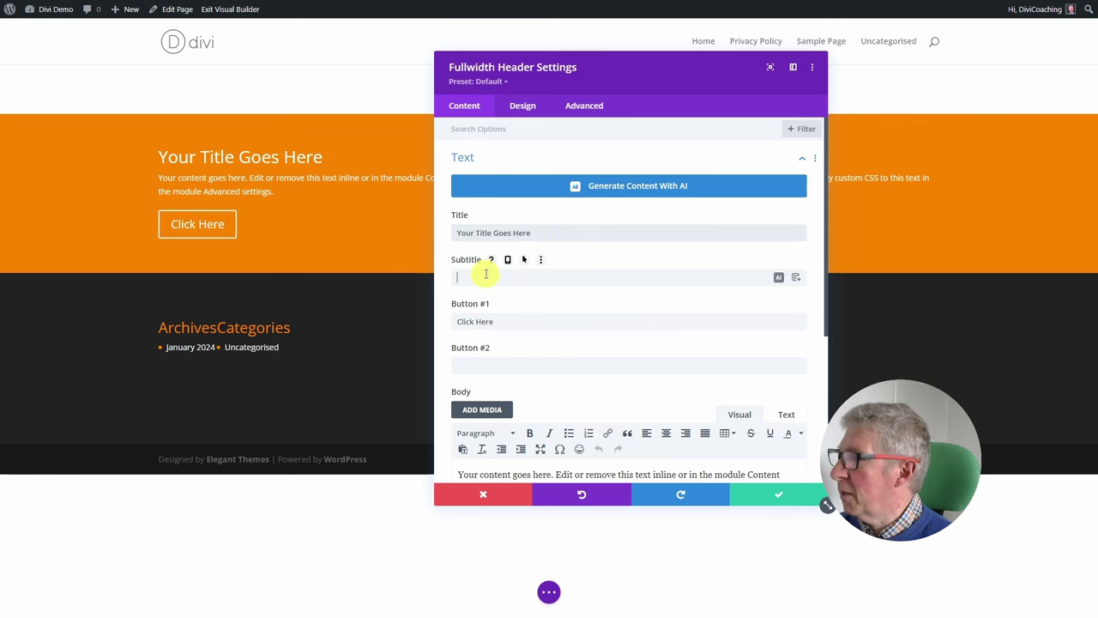
pyautogui.write('More info here')
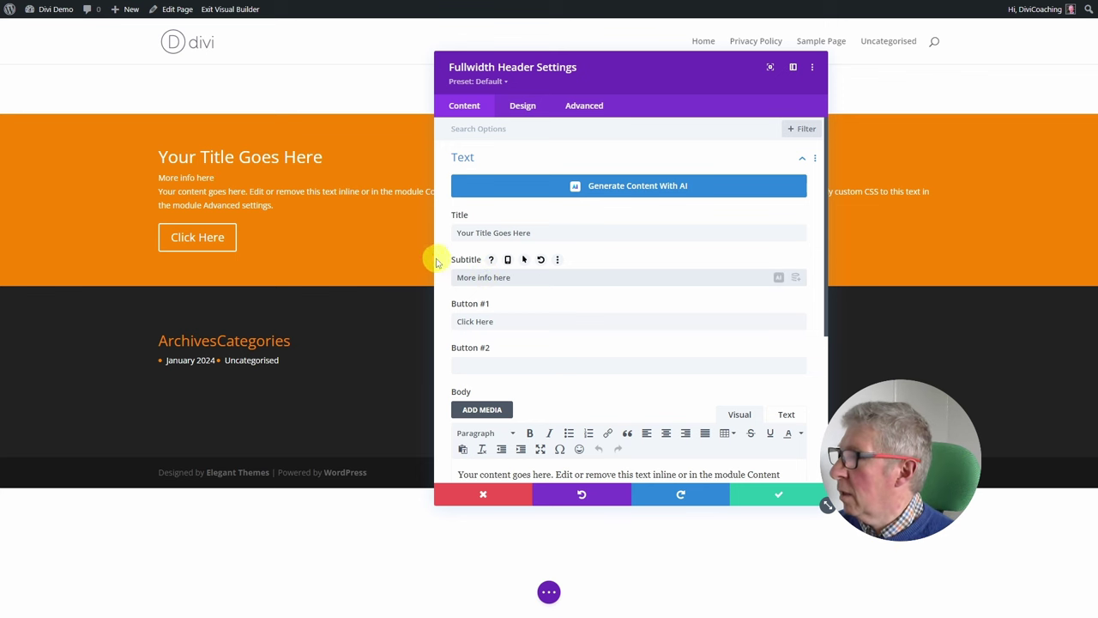
pyautogui.click(491, 366)
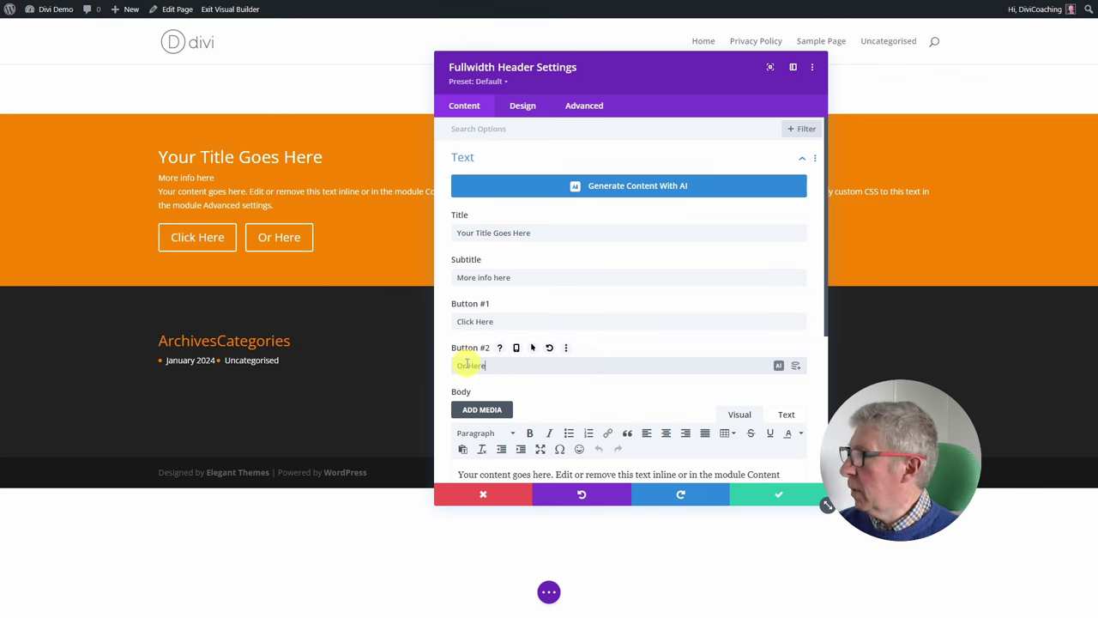
pyautogui.click(287, 322)
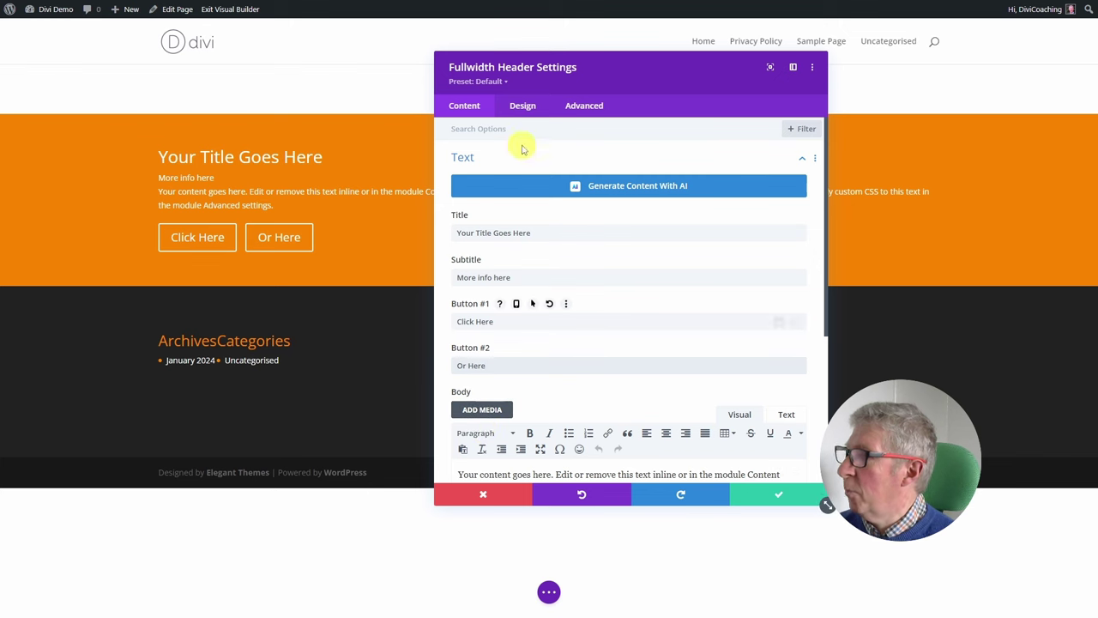
# Centre the Fullwidth Header's text and logo alignment, and shrink and move the settings window clear of the header text
pyautogui.click(519, 108)
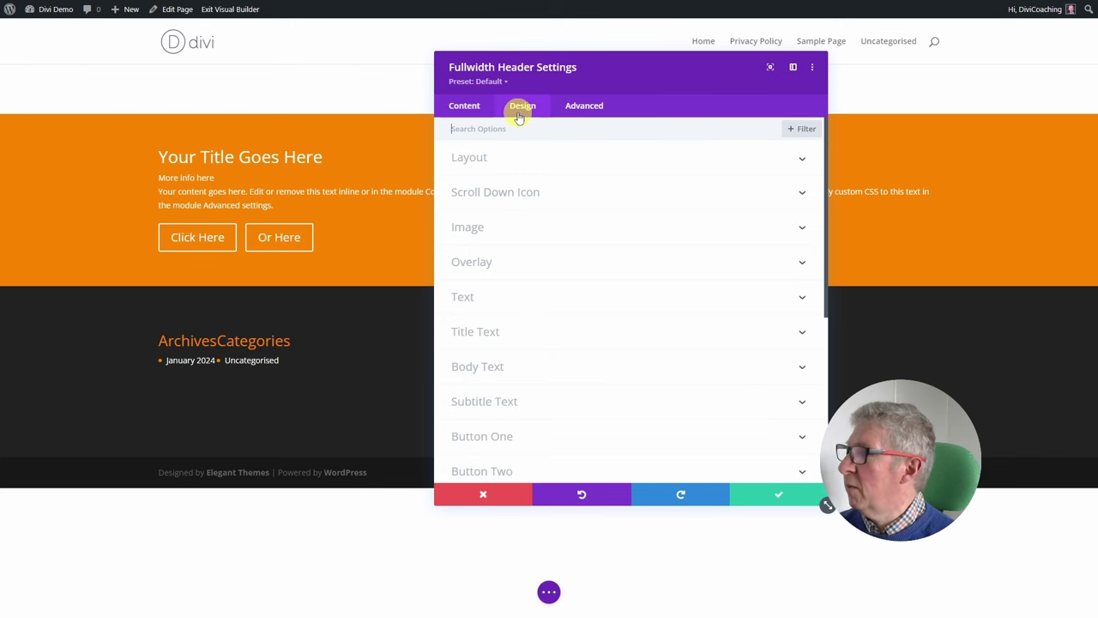
pyautogui.click(477, 160)
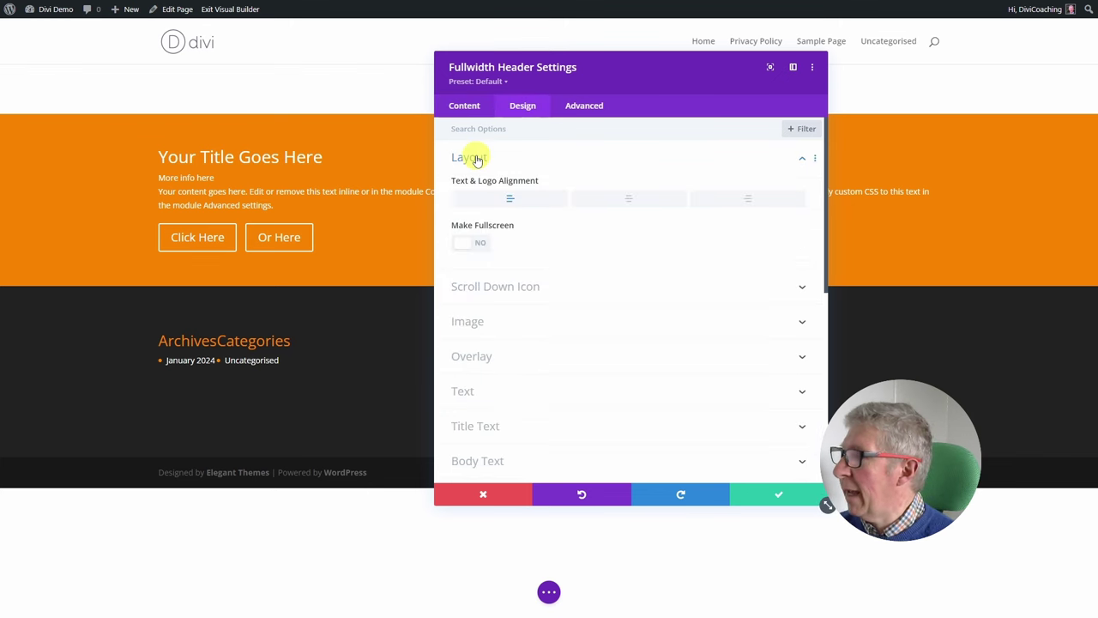
pyautogui.click(629, 196)
pyautogui.moveTo(638, 66); pyautogui.dragTo(211, 46)
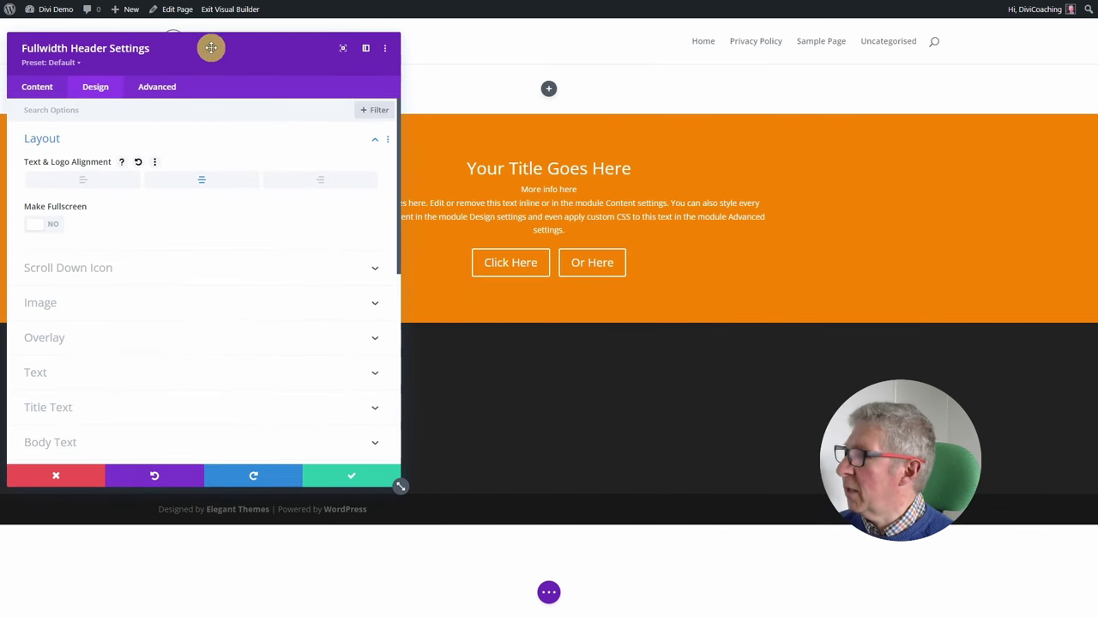
pyautogui.moveTo(403, 481); pyautogui.dragTo(253, 375)
pyautogui.moveTo(162, 52); pyautogui.dragTo(221, 67)
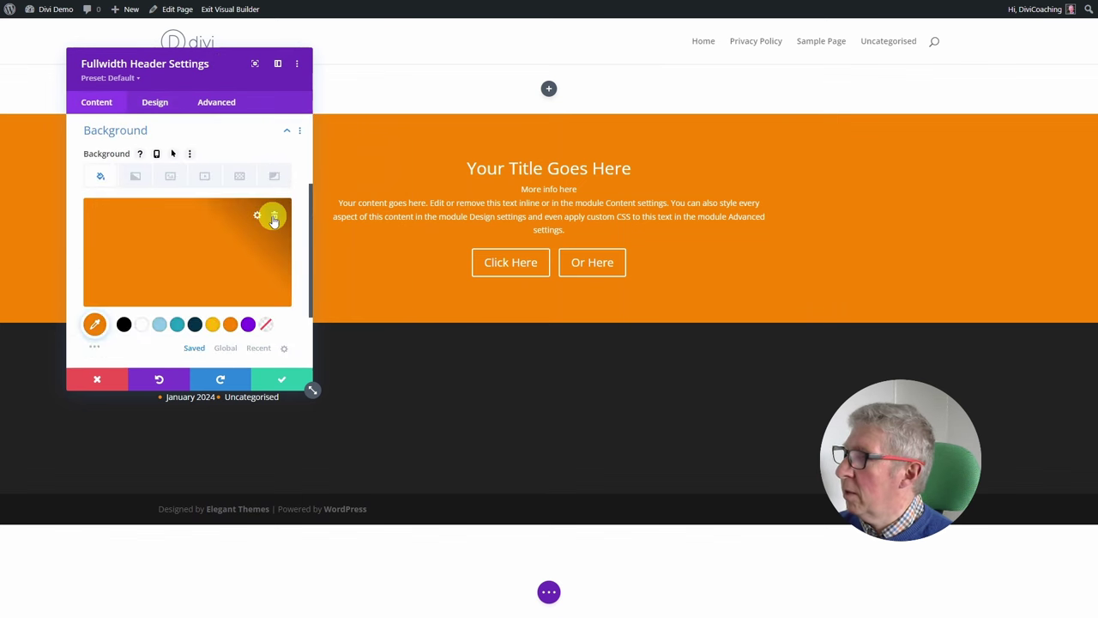
# Replace the header's orange background colour with the chocolate cake photo as background image and save the module settings
pyautogui.click(273, 217)
pyautogui.click(170, 177)
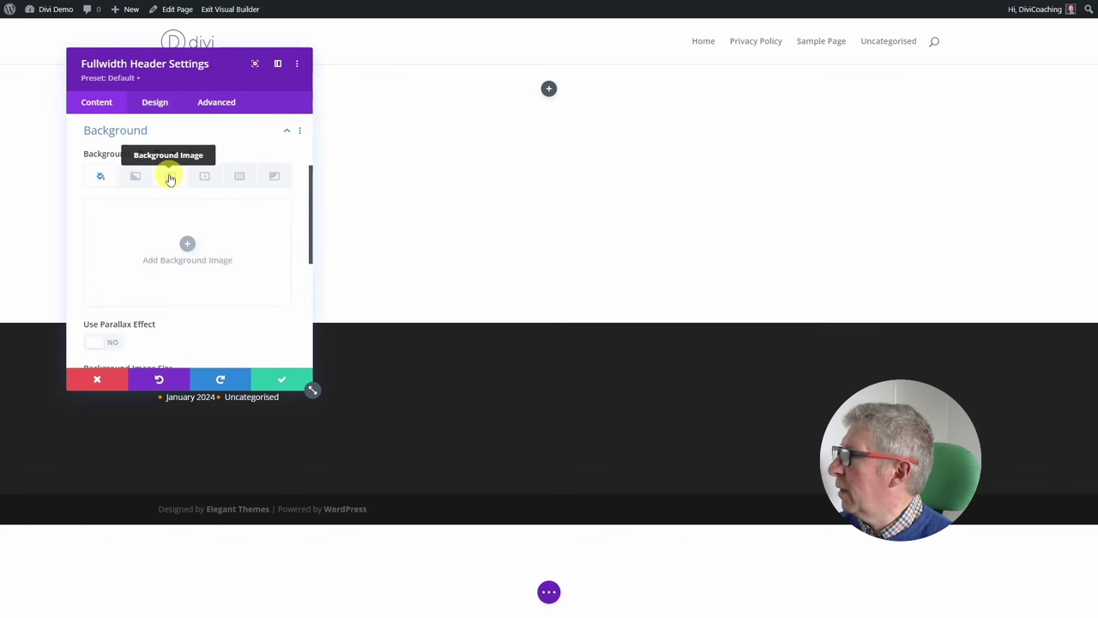
pyautogui.click(186, 246)
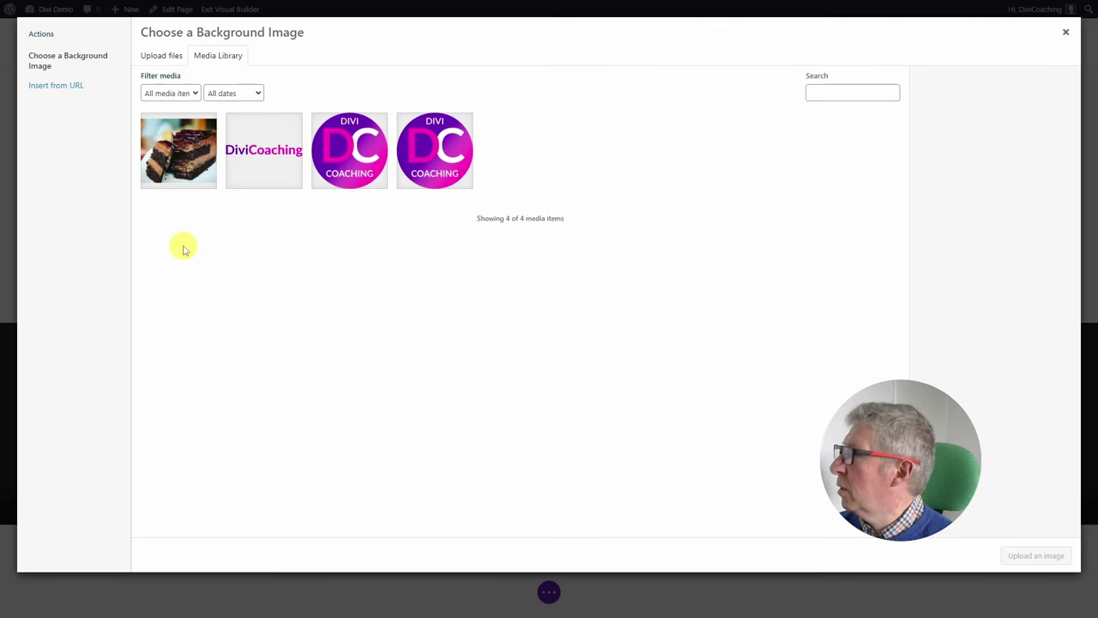
pyautogui.click(180, 156)
pyautogui.click(1034, 555)
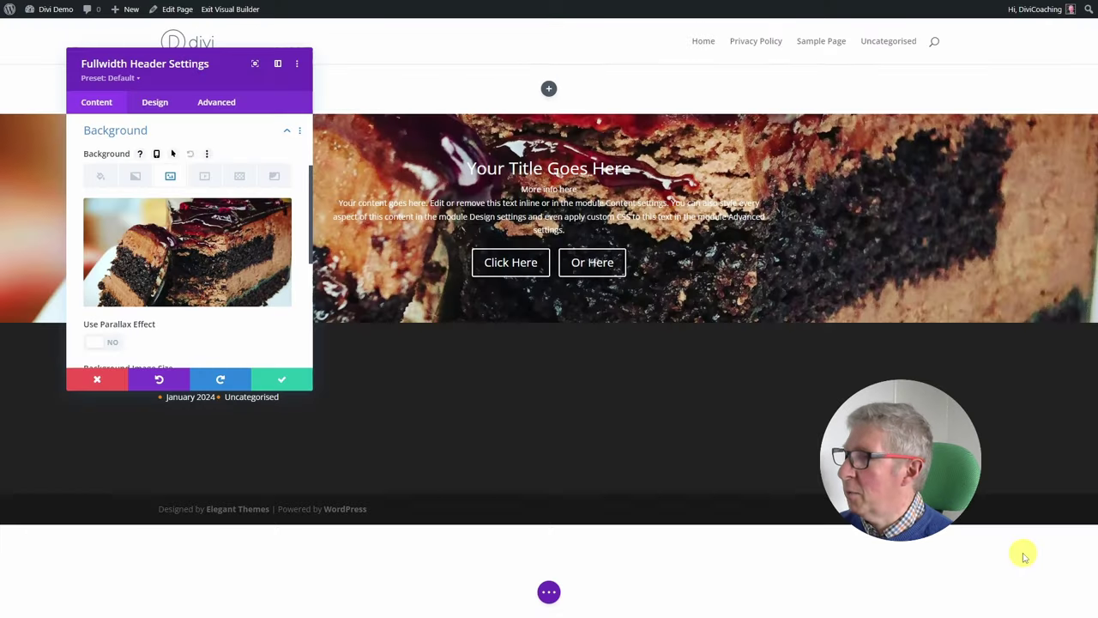
pyautogui.click(284, 378)
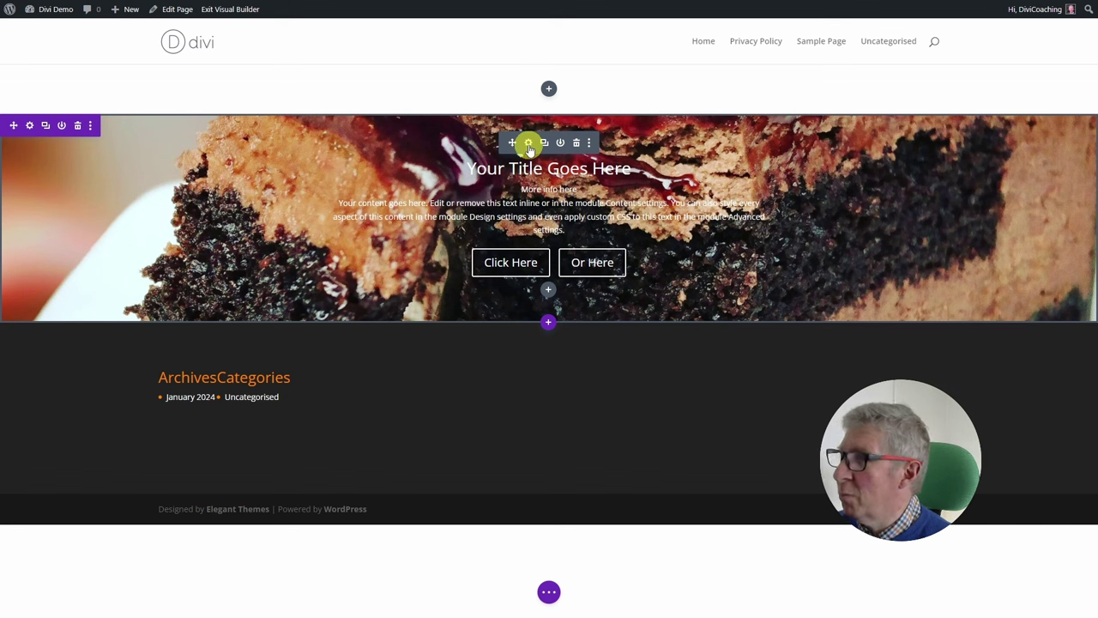
# Add a Fullwidth section below the header with a Fullwidth Image module showing the chocolate cake photo
pyautogui.click(547, 321)
pyautogui.click(613, 286)
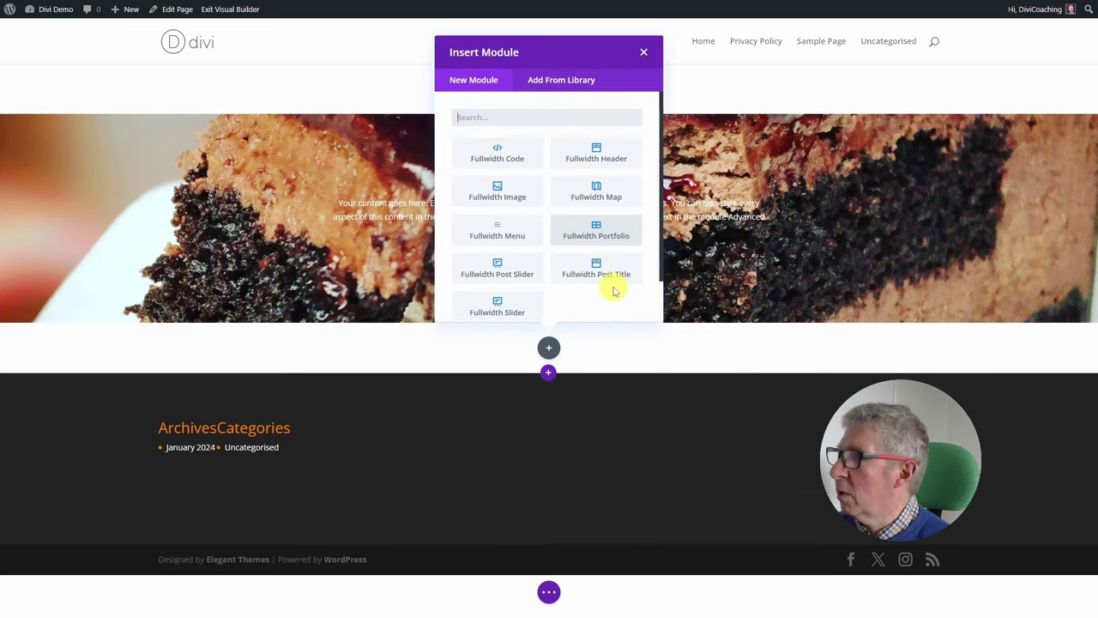
pyautogui.click(498, 190)
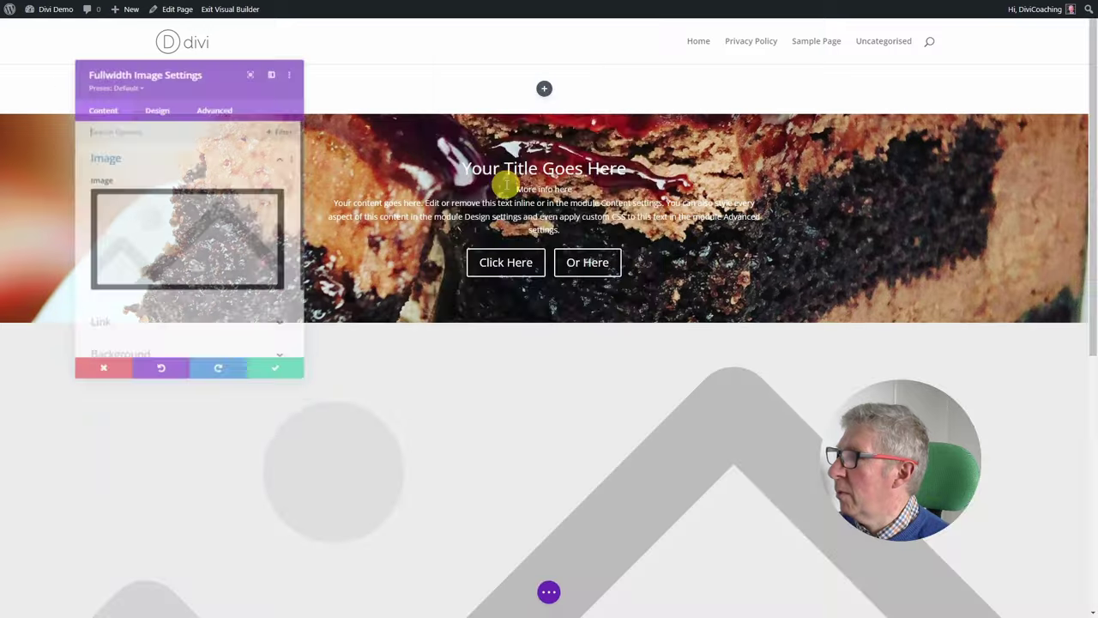
pyautogui.click(143, 246)
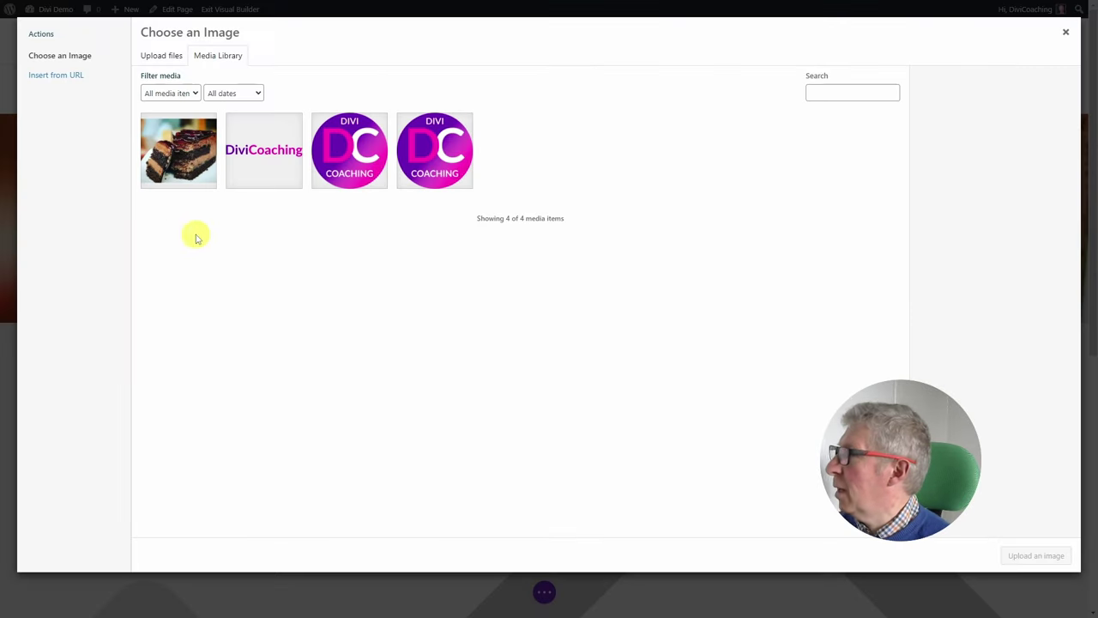
pyautogui.click(169, 162)
pyautogui.click(1035, 555)
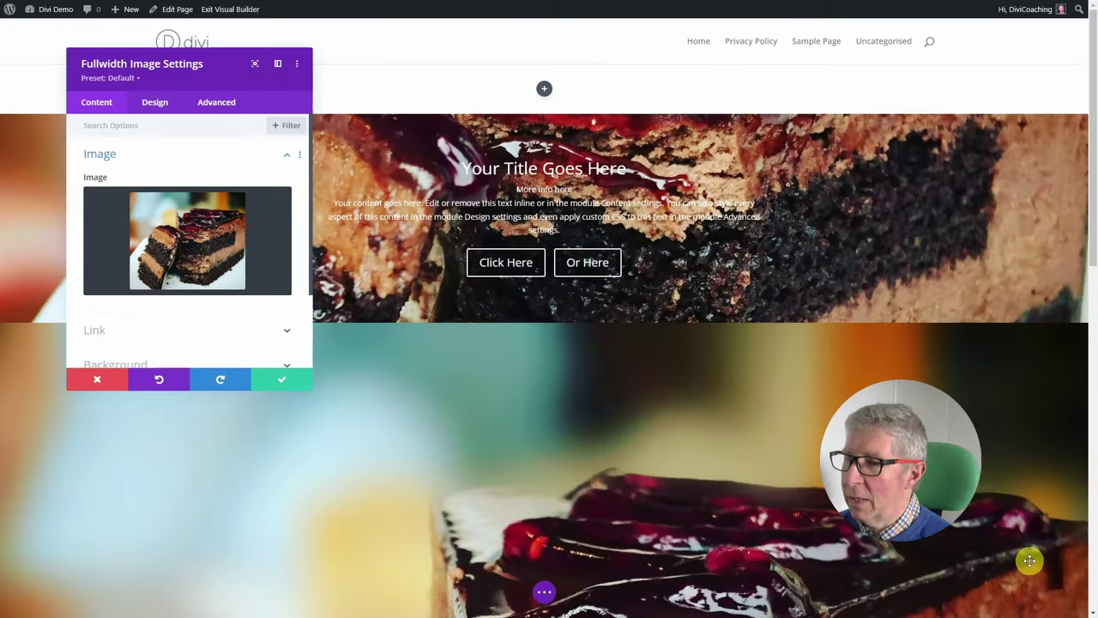
# Save the Fullwidth Image module and check how its photo displays down the page
pyautogui.click(282, 379)
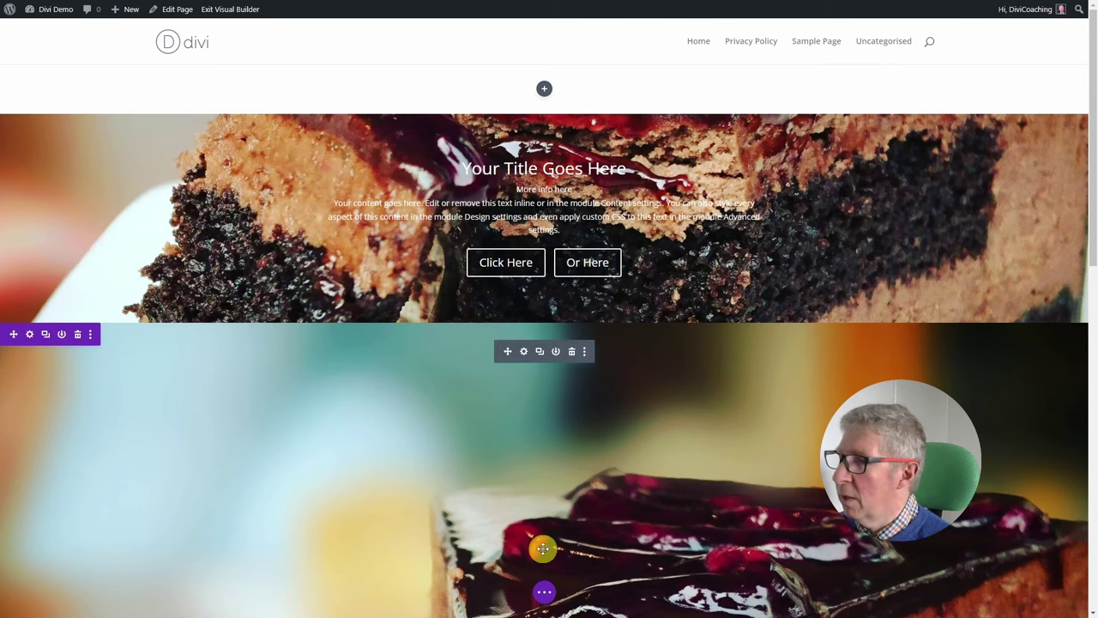
pyautogui.scroll(-5, 541, 549)
pyautogui.scroll(-3, 542, 559)
pyautogui.scroll(10, 543, 559)
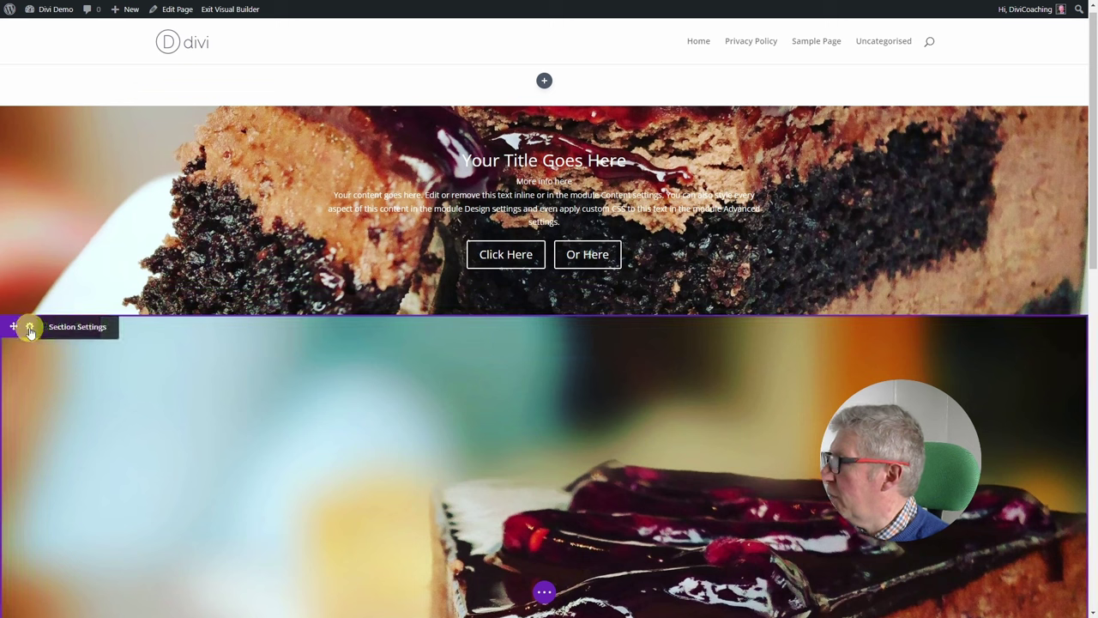
# Reopen the Fullwidth Image module's settings, look them over and examine the image on the page
pyautogui.moveTo(461, 395)
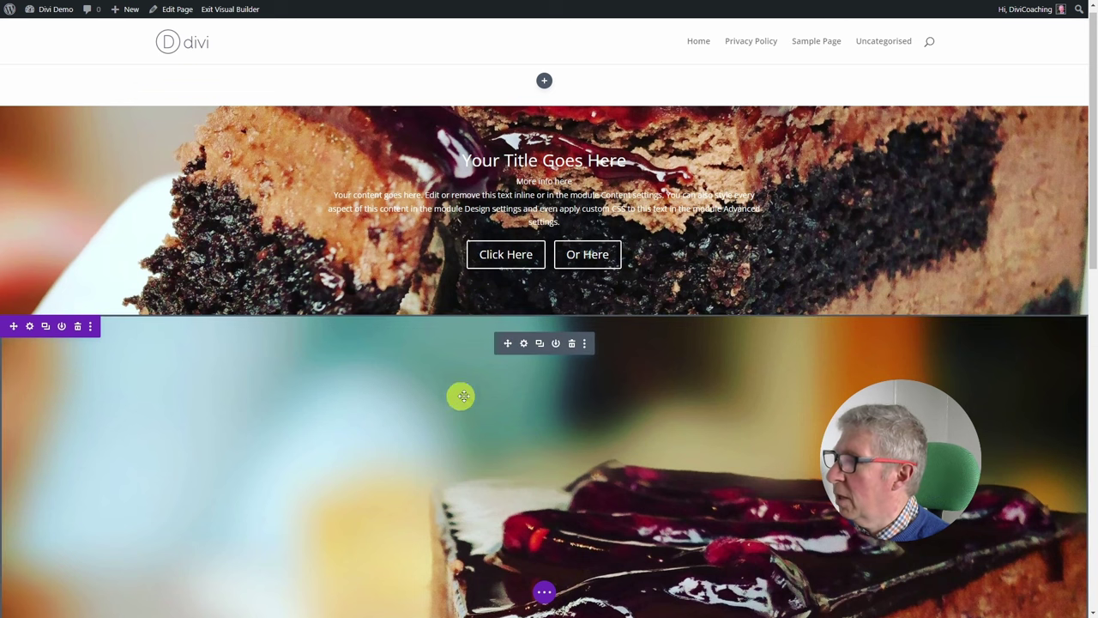
pyautogui.click(524, 344)
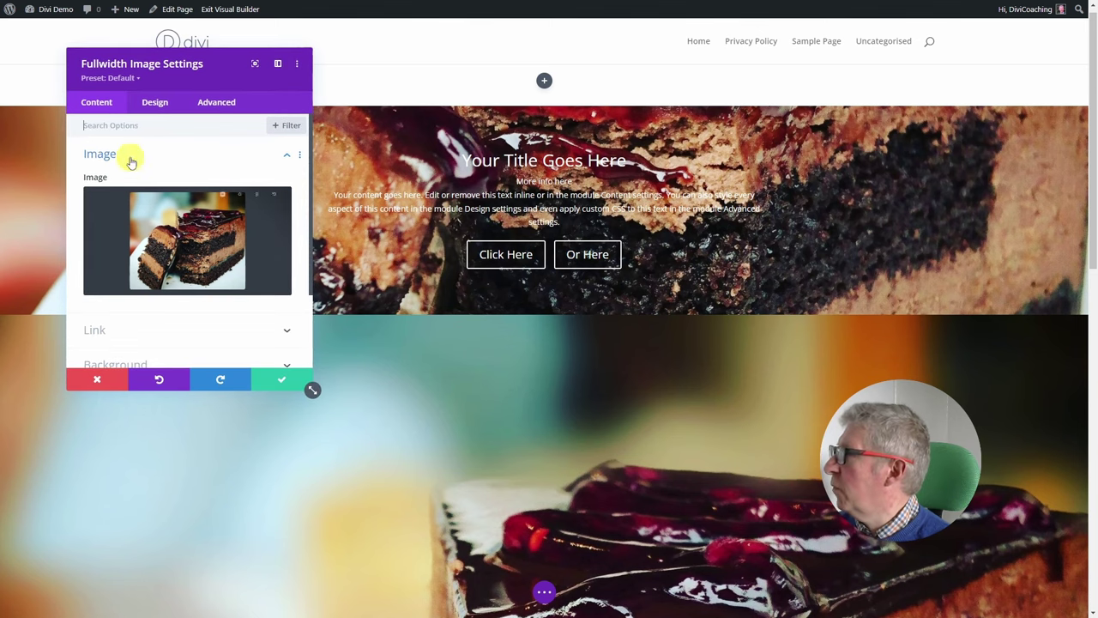
pyautogui.scroll(-3, 189, 257)
pyautogui.scroll(-5, 400, 397)
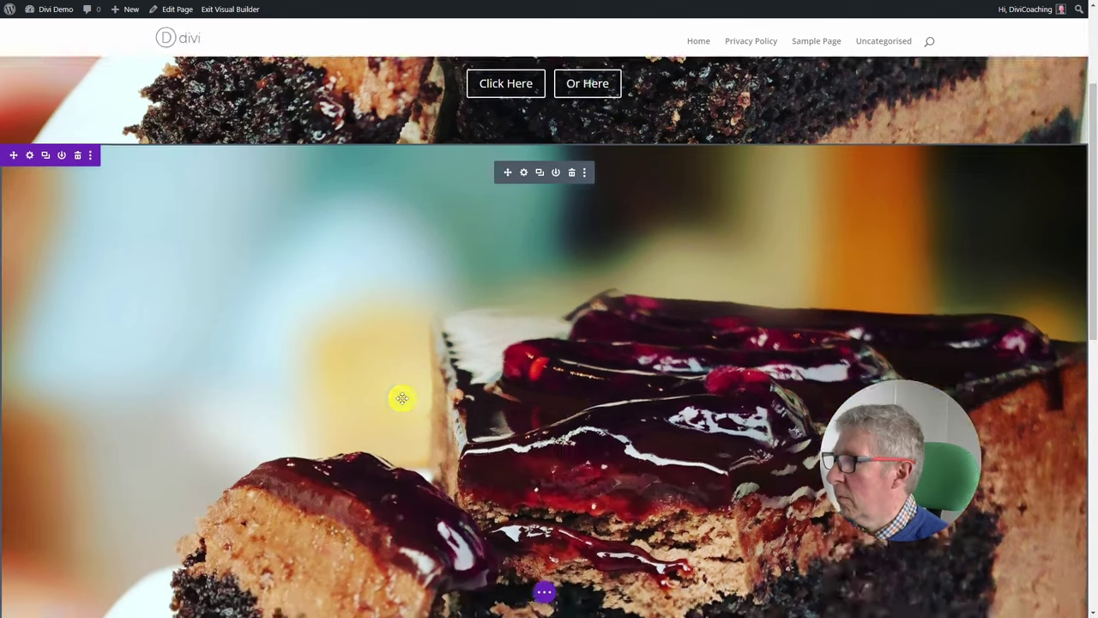
pyautogui.scroll(4, 402, 397)
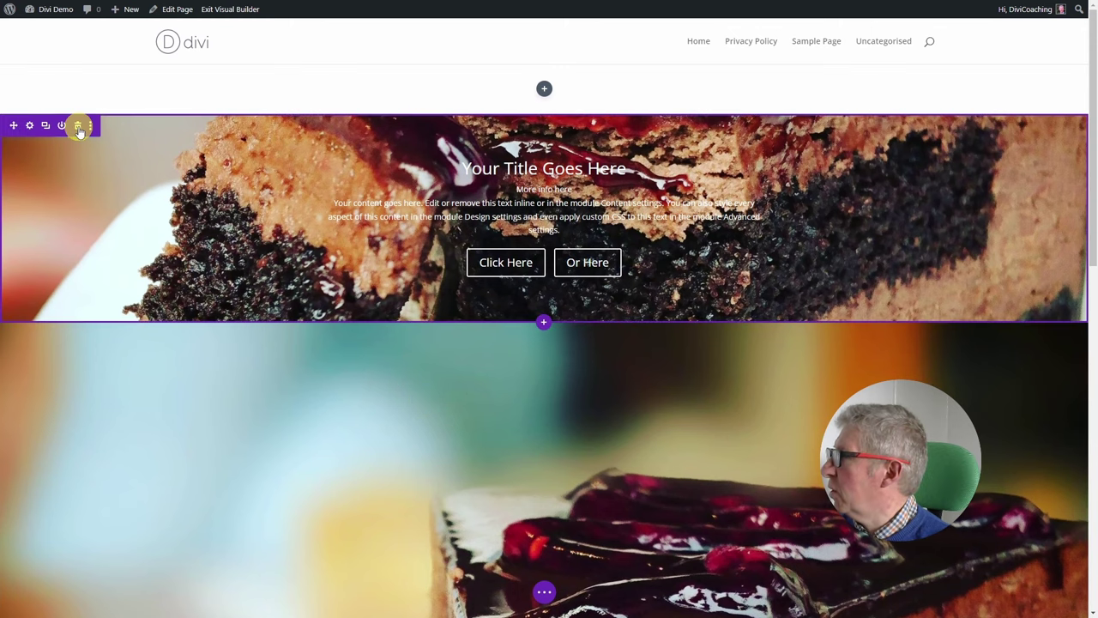
# Delete all the fullwidth sections, including the header and image ones, to clear the page
pyautogui.click(77, 125)
pyautogui.click(78, 127)
pyautogui.moveTo(549, 94)
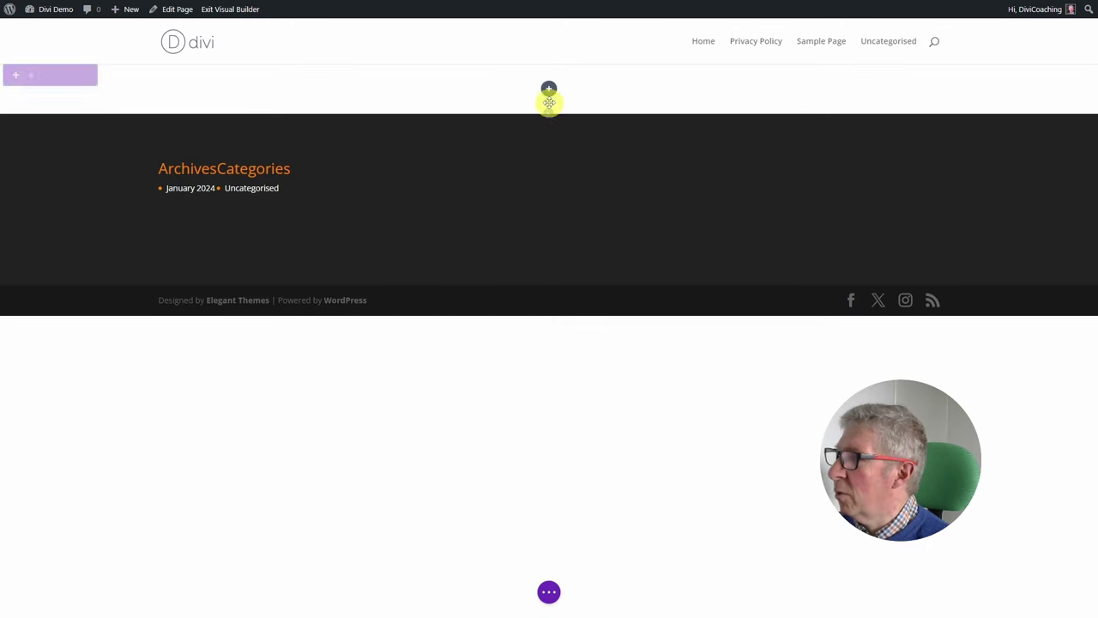
pyautogui.click(77, 76)
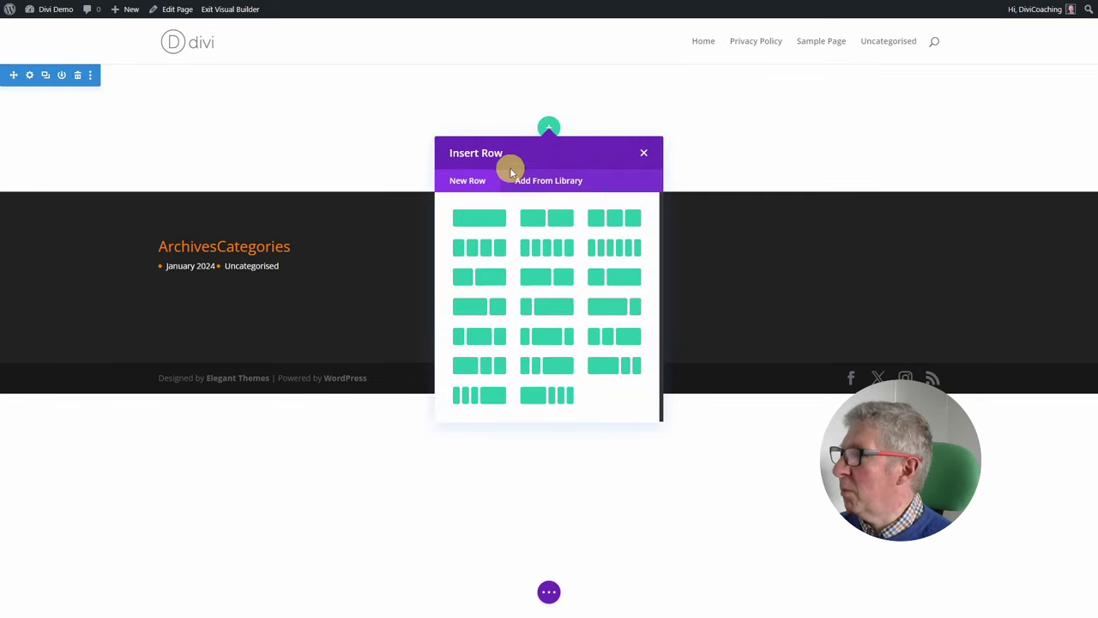
# Insert a row with two equal columns in the empty section and add a second regular section below with the same row layout
pyautogui.click(530, 218)
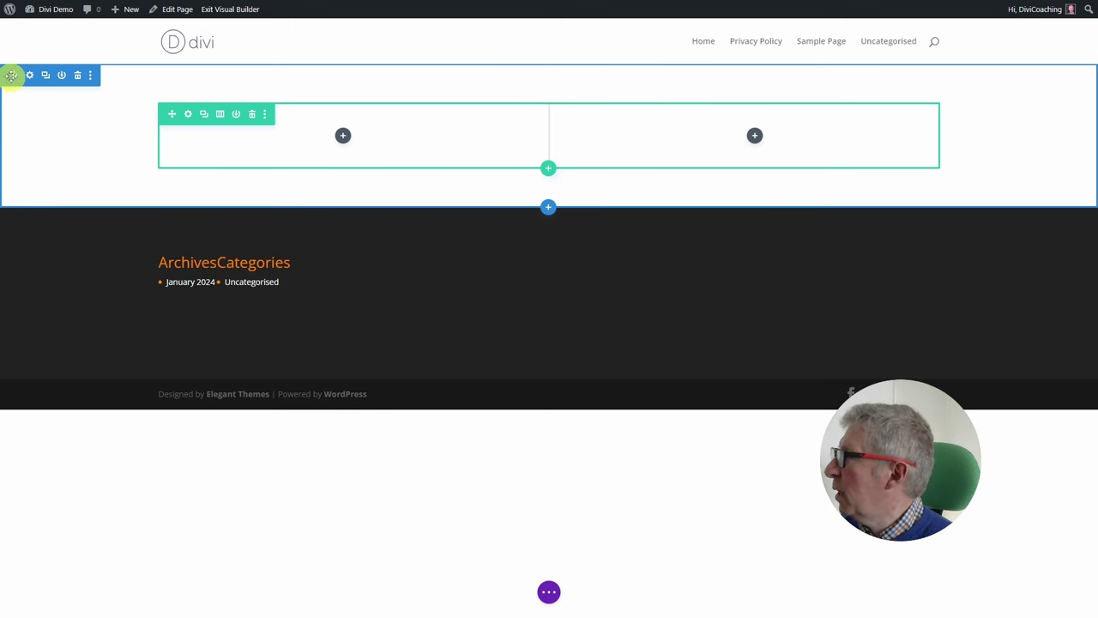
pyautogui.moveTo(14, 76)
pyautogui.mouseDown()
pyautogui.moveTo(12, 157)
pyautogui.moveTo(17, 66)
pyautogui.mouseUp()
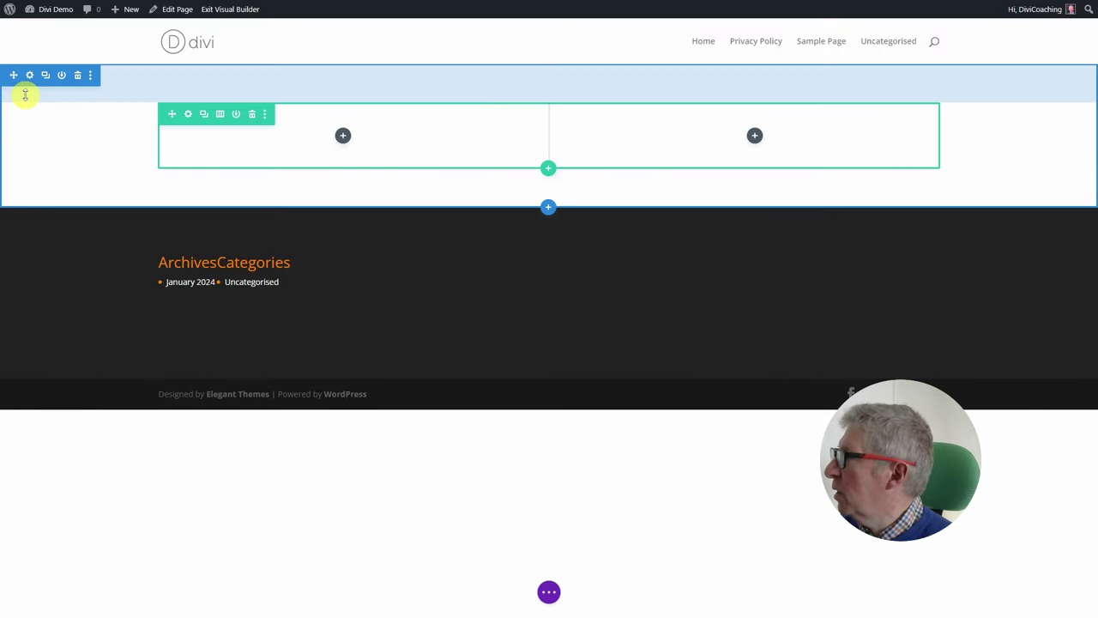
pyautogui.click(549, 209)
pyautogui.click(474, 298)
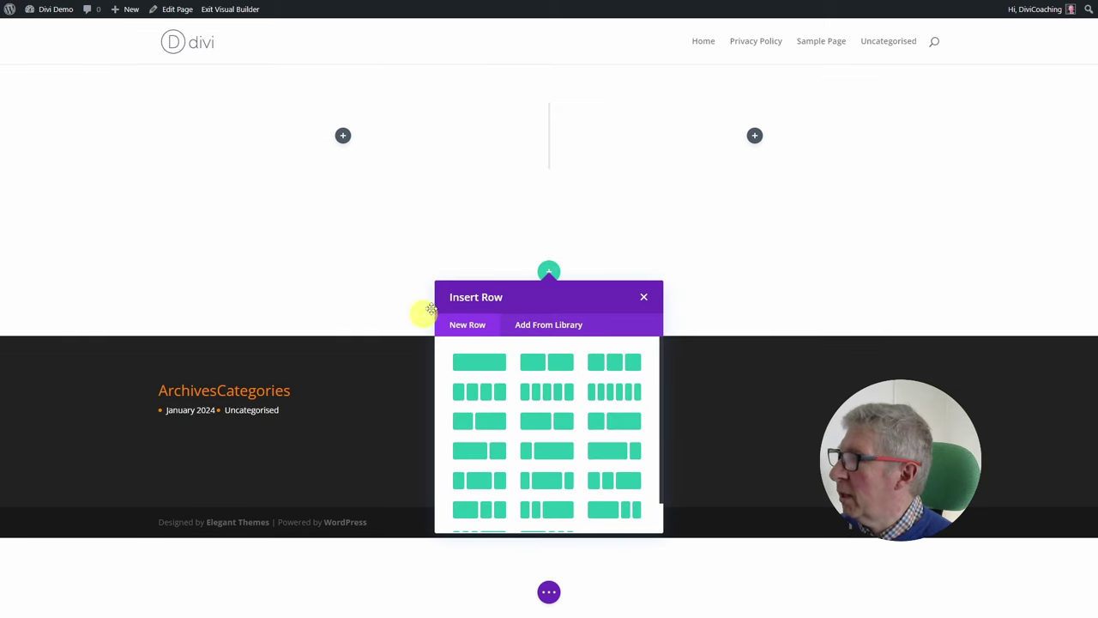
pyautogui.click(561, 368)
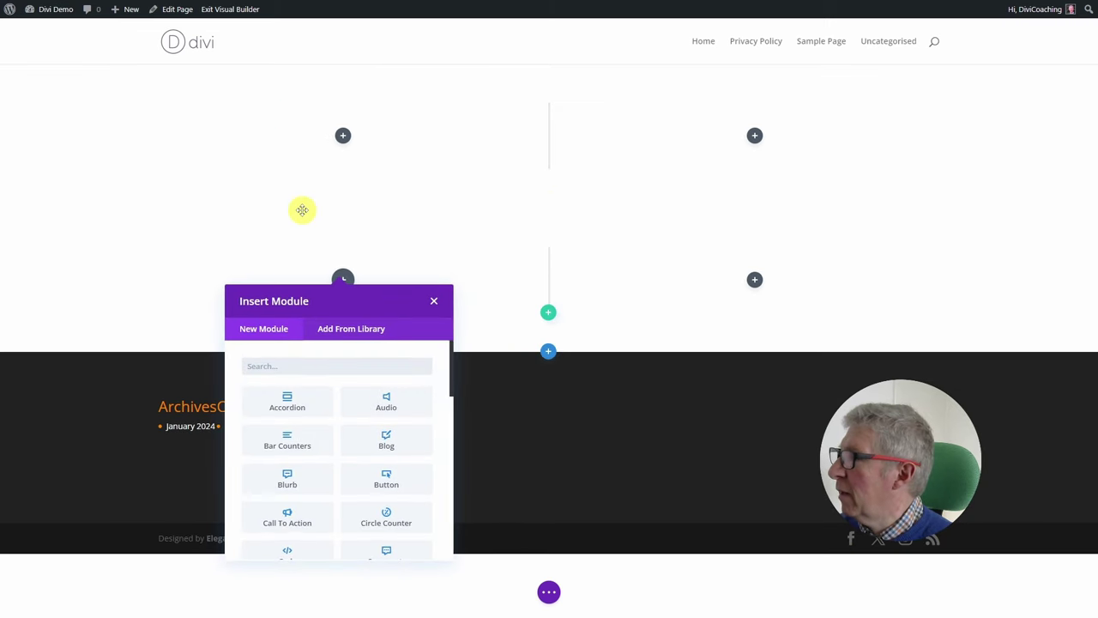
pyautogui.click(433, 301)
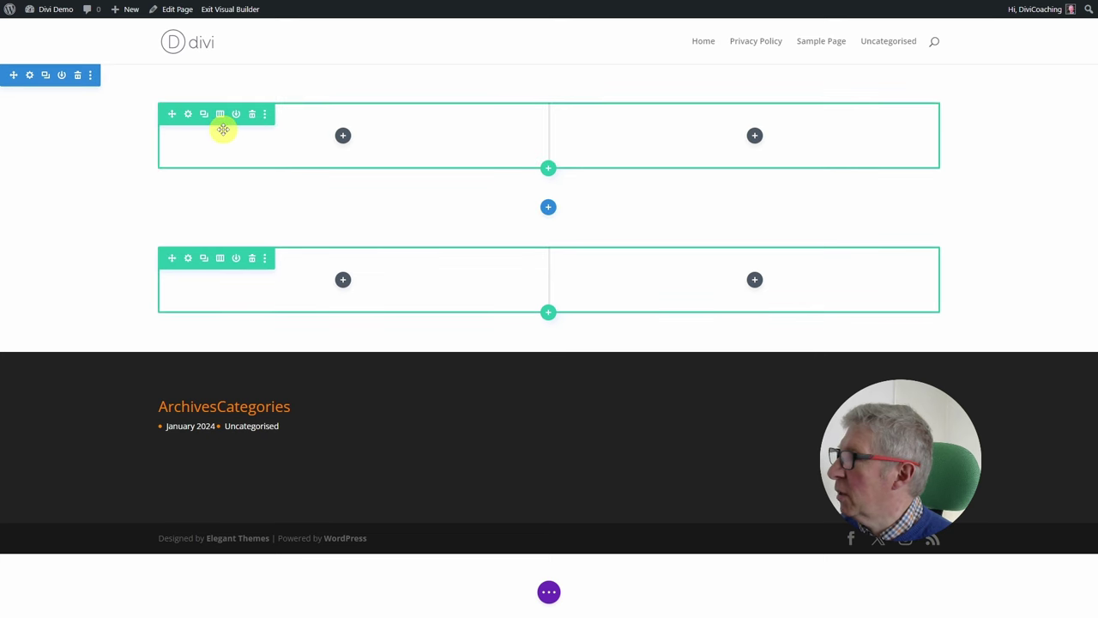
# Move the lower section above the first one and look at the upper row's settings
pyautogui.moveTo(47, 144); pyautogui.dragTo(66, 112)
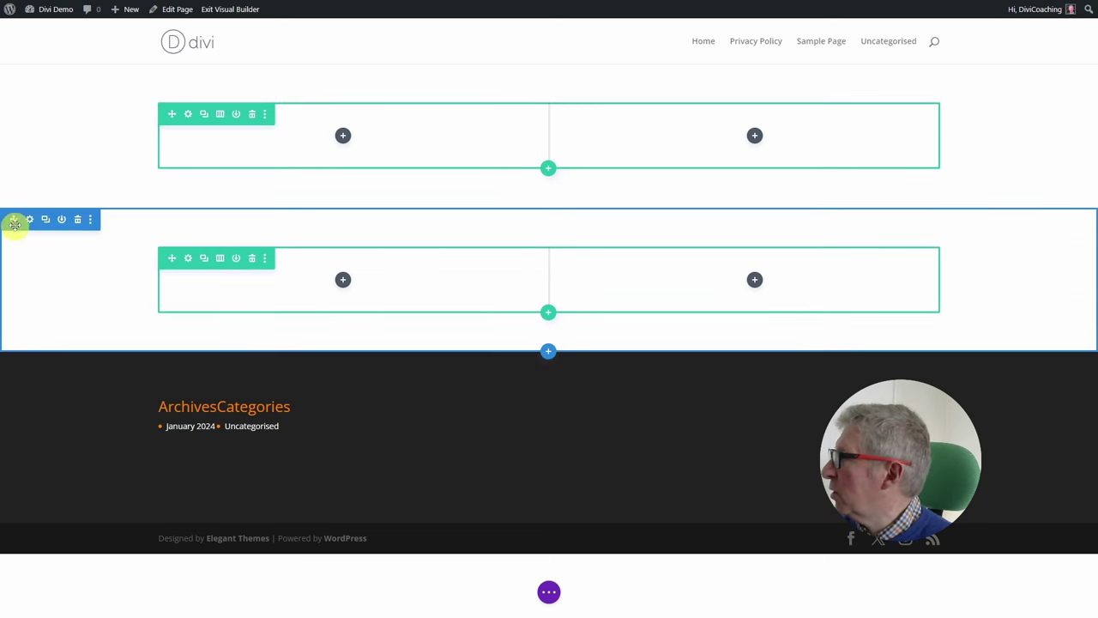
pyautogui.moveTo(14, 220); pyautogui.dragTo(31, 83)
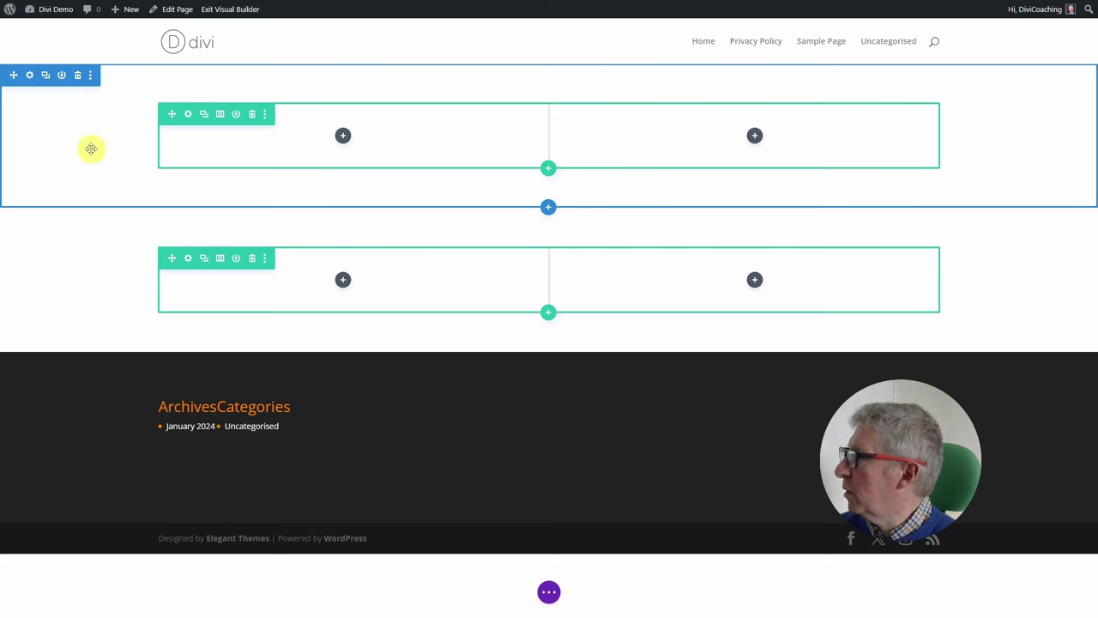
pyautogui.click(187, 115)
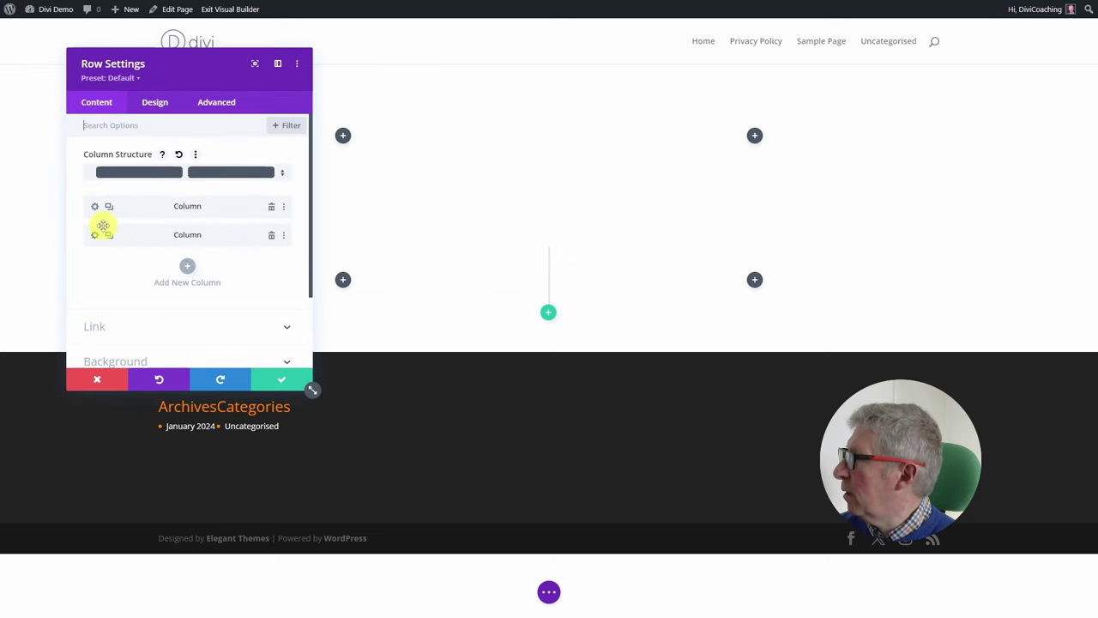
pyautogui.click(108, 377)
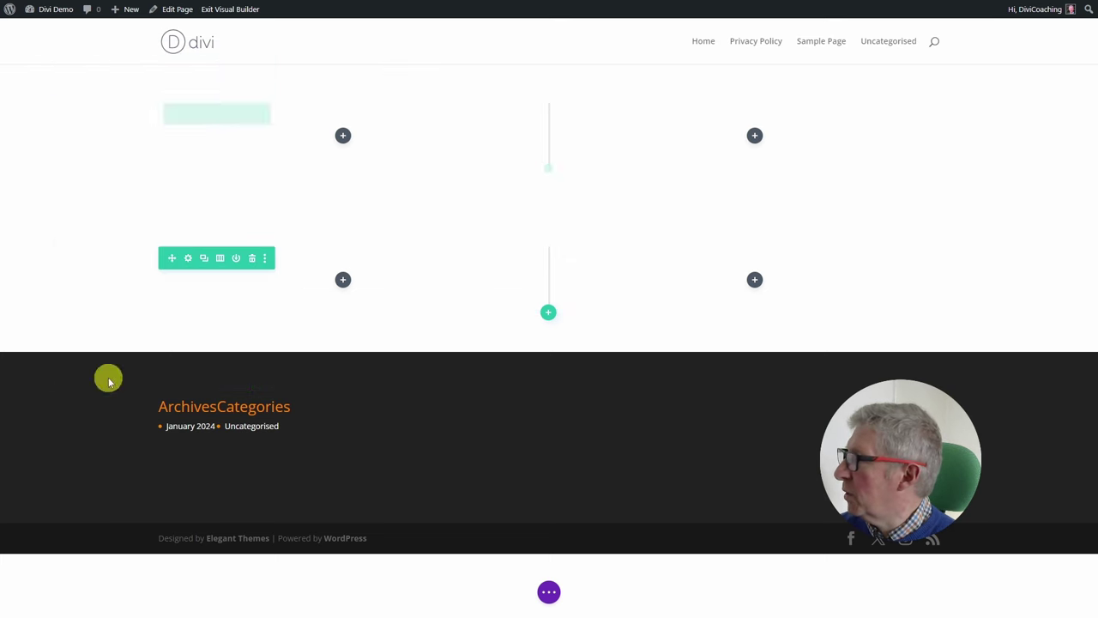
# Add a Text module with its placeholder content to the first column of the upper row and save it
pyautogui.click(342, 135)
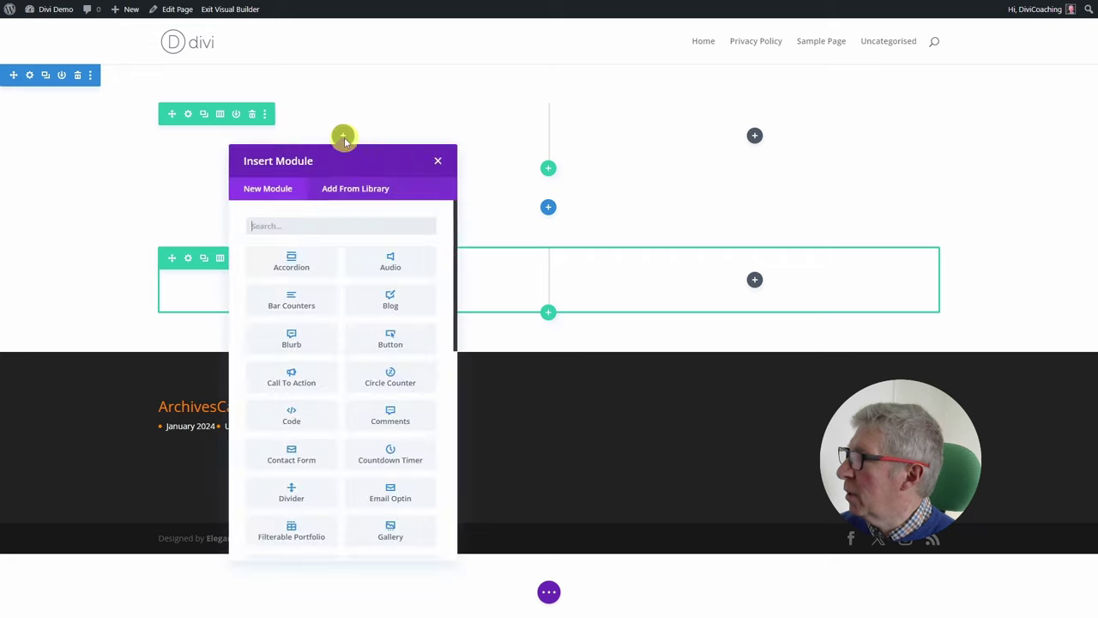
pyautogui.write('text')
pyautogui.click(283, 259)
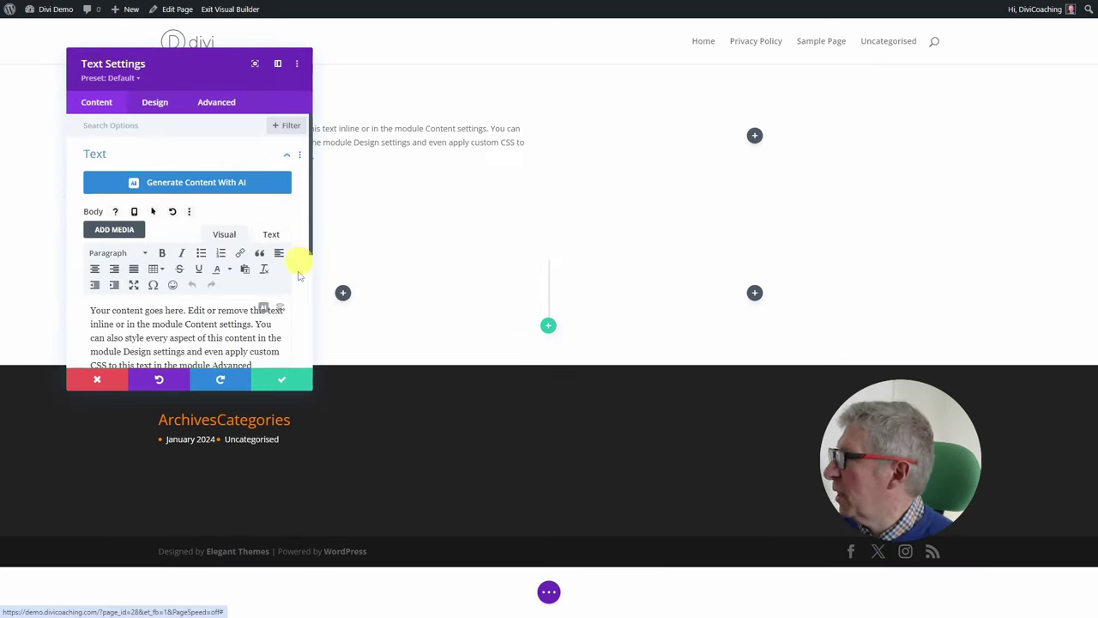
pyautogui.click(272, 380)
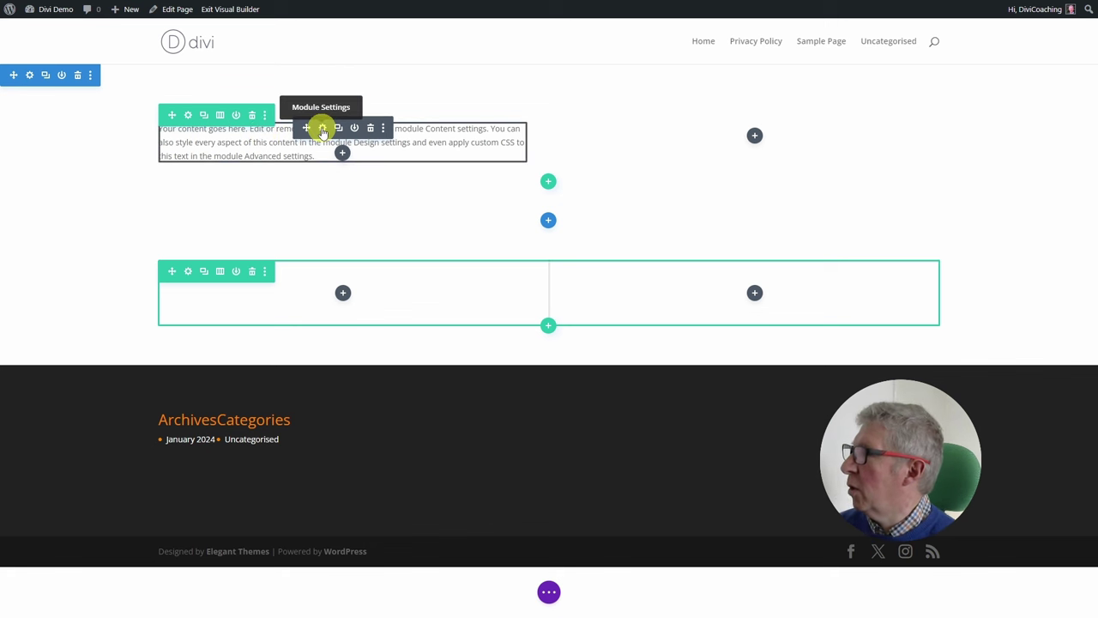
# Look at the upper section's settings and delete the section with empty columns below it
pyautogui.click(28, 75)
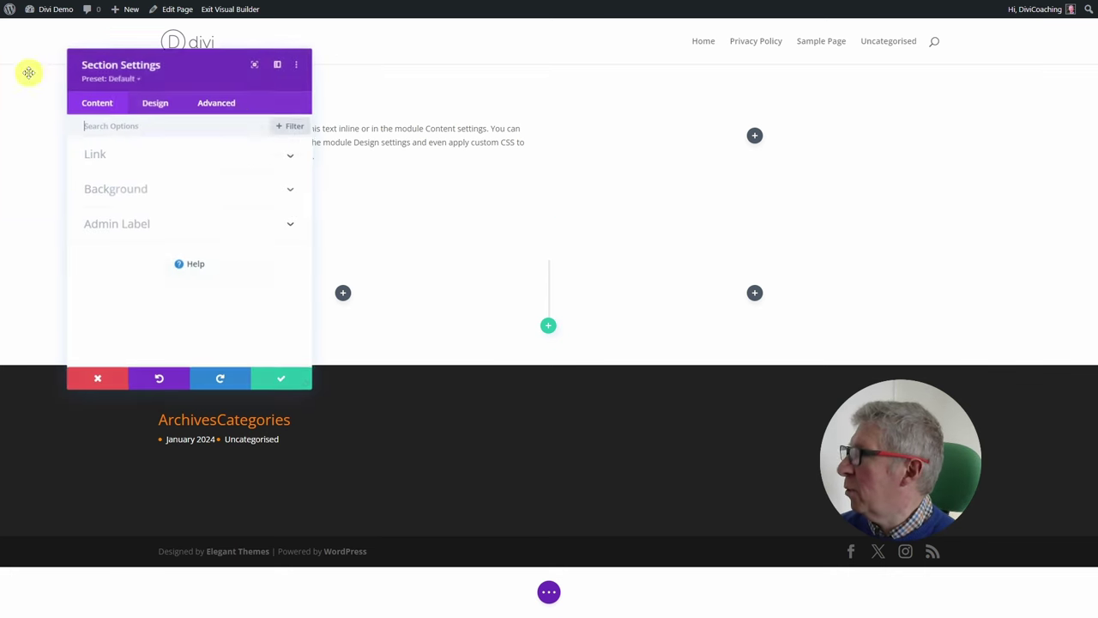
pyautogui.click(95, 378)
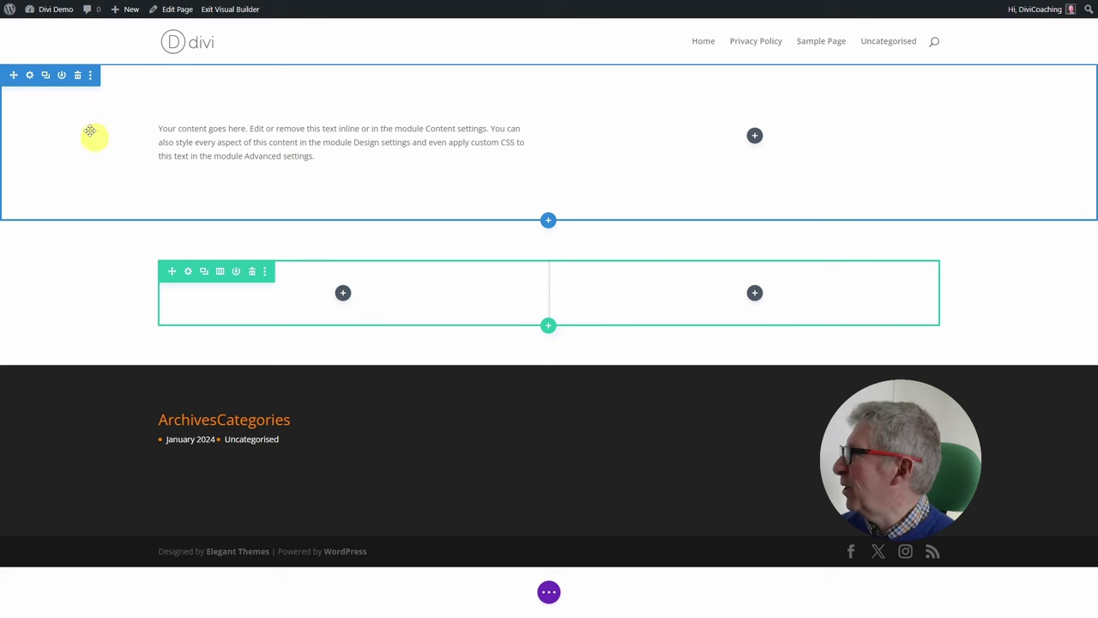
pyautogui.click(45, 76)
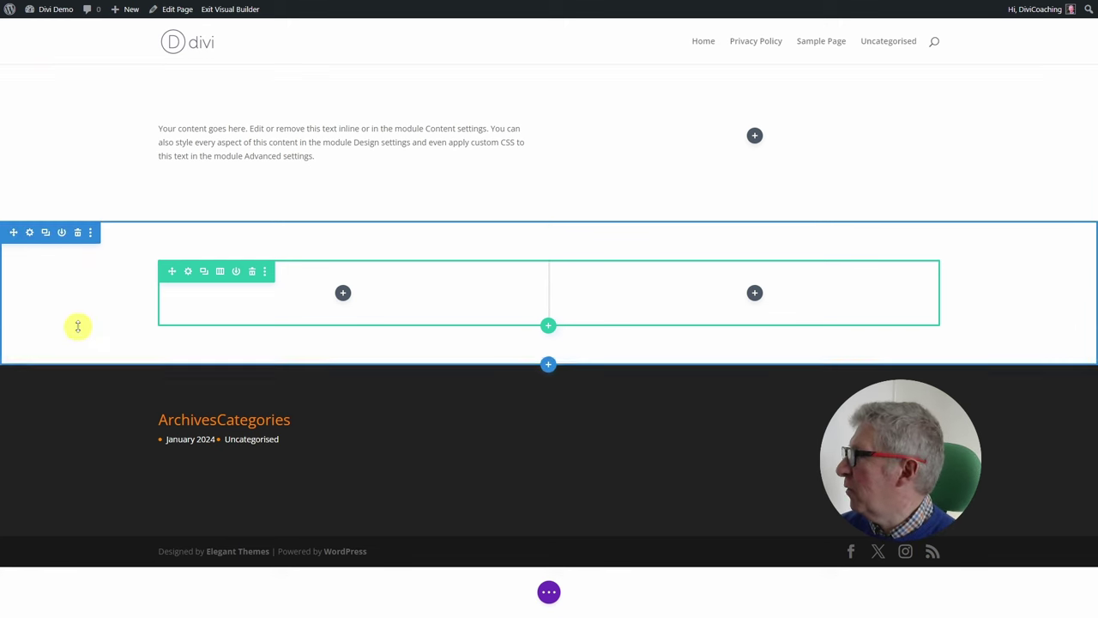
pyautogui.click(77, 233)
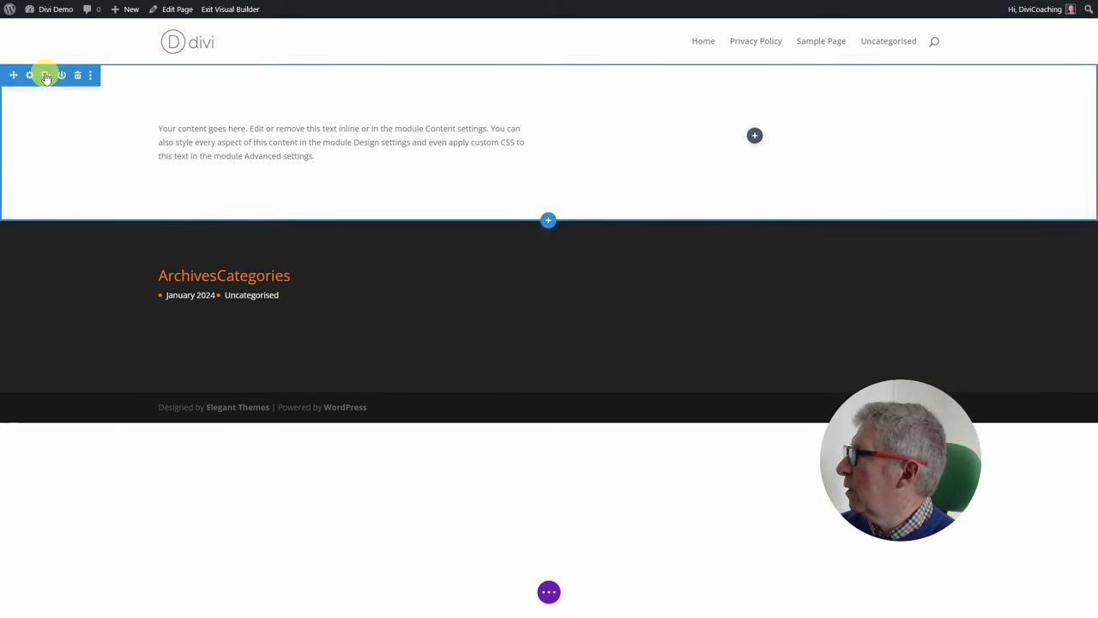
# Duplicate the section containing the Text module, try reordering the copy, and undo the duplication
pyautogui.click(46, 76)
pyautogui.moveTo(13, 230); pyautogui.dragTo(108, 137)
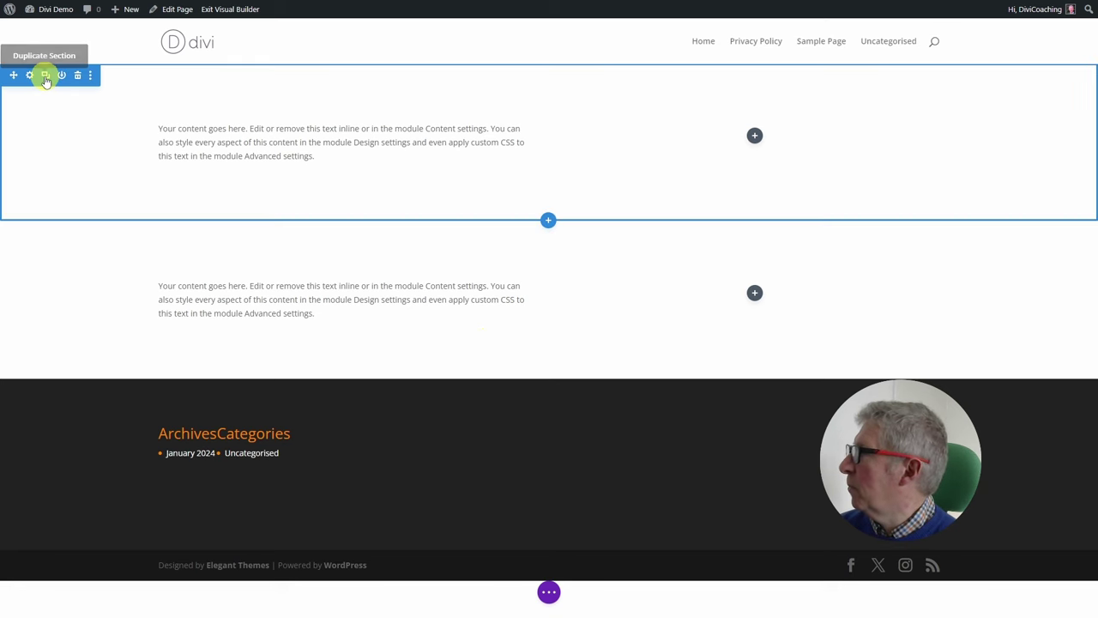
pyautogui.hotkey('ctrl', 'z')
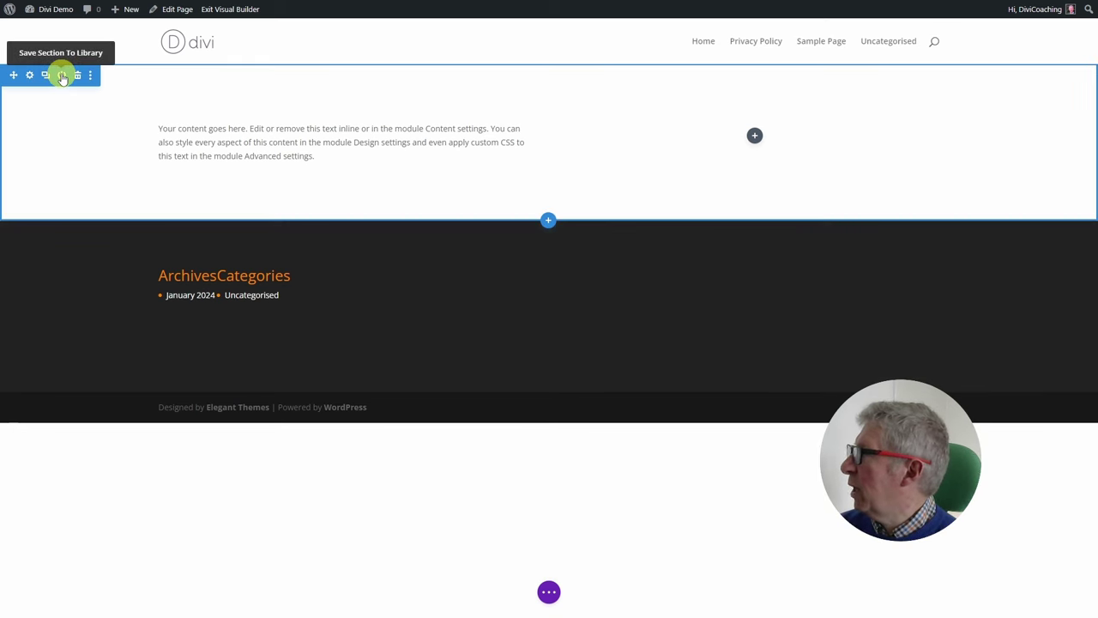
# Save the section to the Divi Library as "Intro Section", also saving its rows and modules as individual items
pyautogui.click(62, 76)
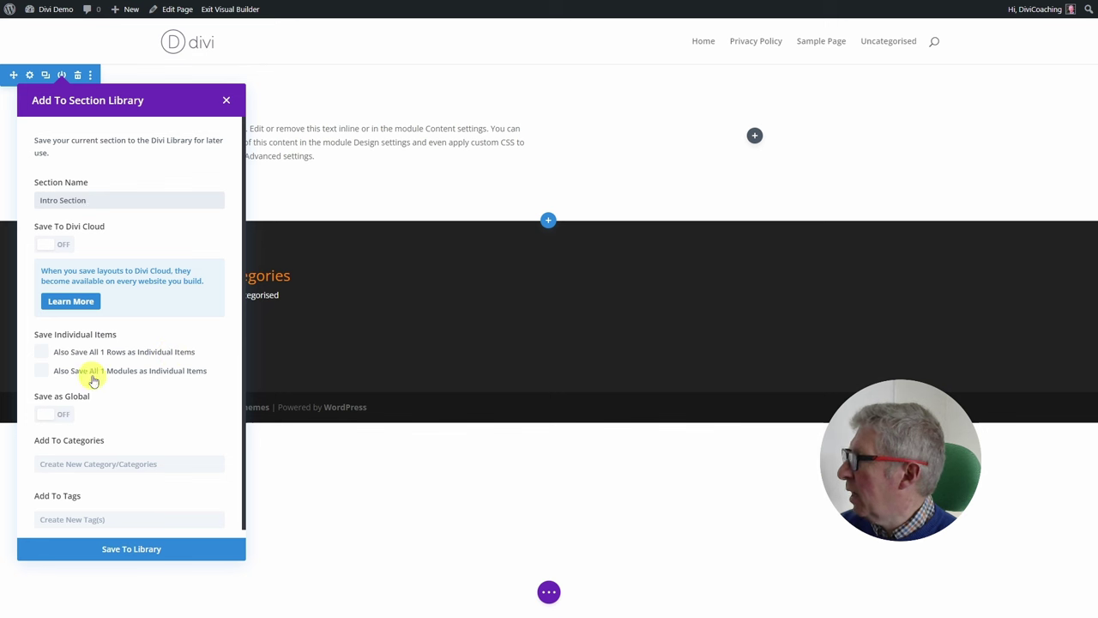
pyautogui.click(42, 353)
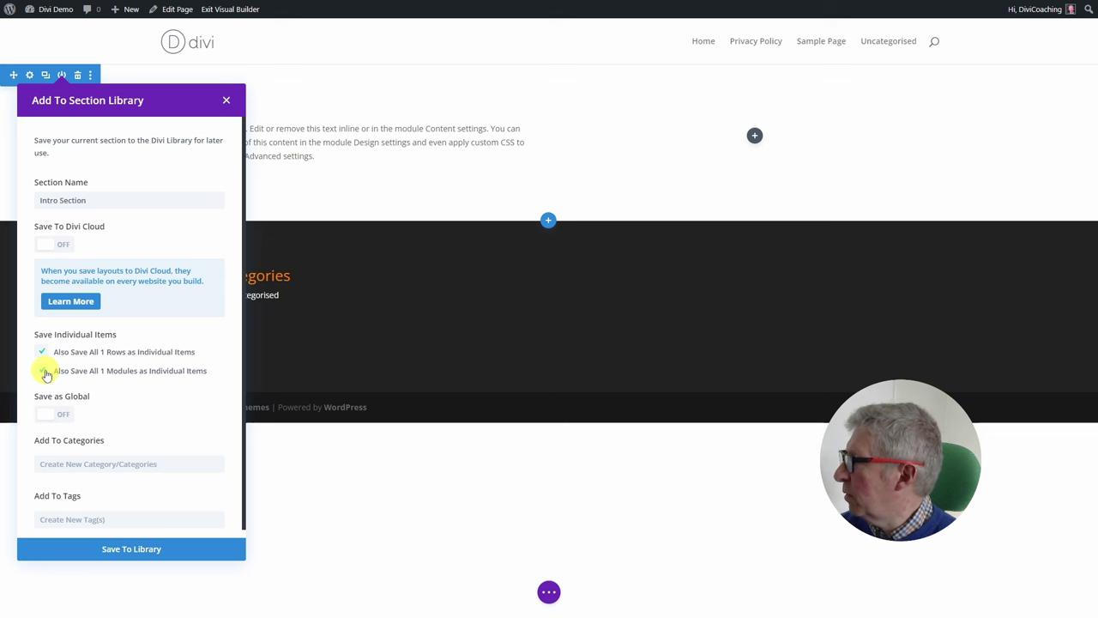
pyautogui.click(44, 372)
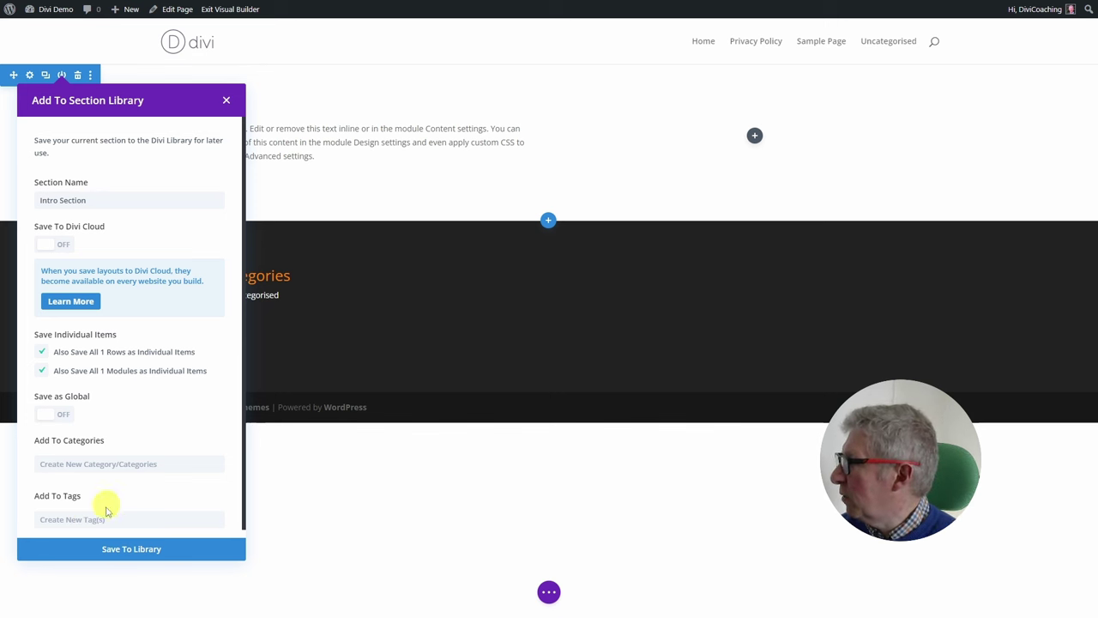
pyautogui.click(129, 547)
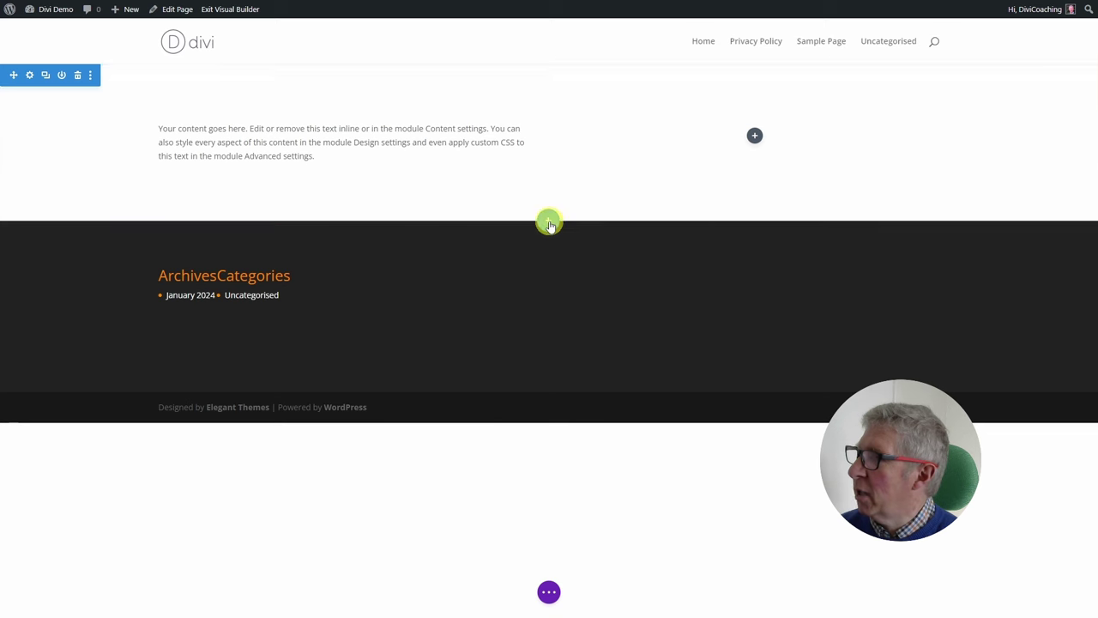
# Insert the saved "Intro Section" from the library below the existing section
pyautogui.click(549, 224)
pyautogui.click(561, 276)
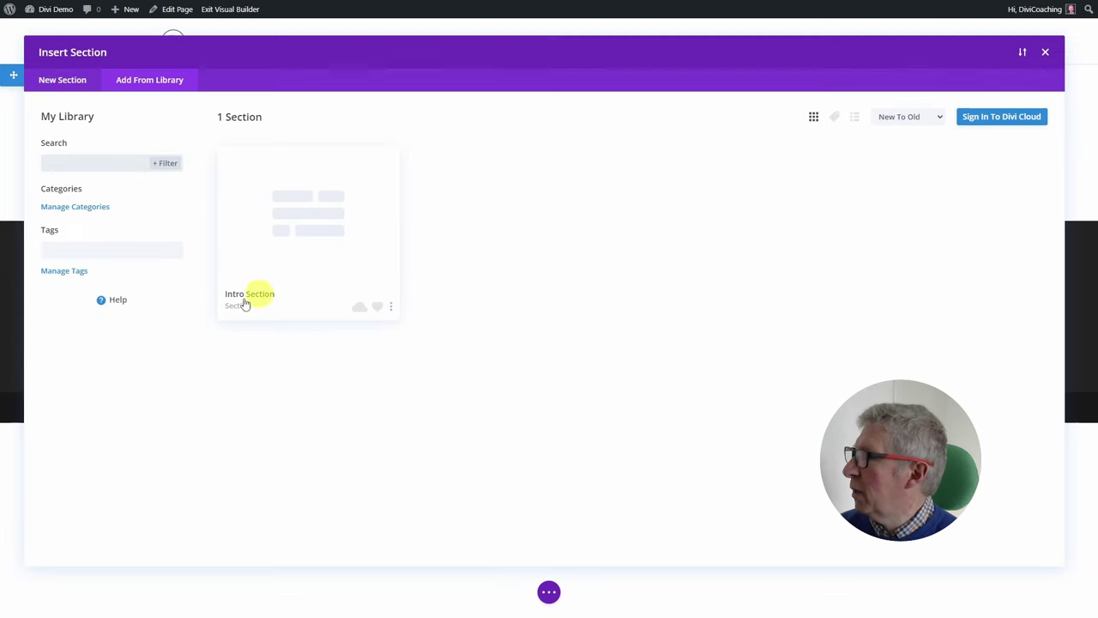
pyautogui.click(308, 223)
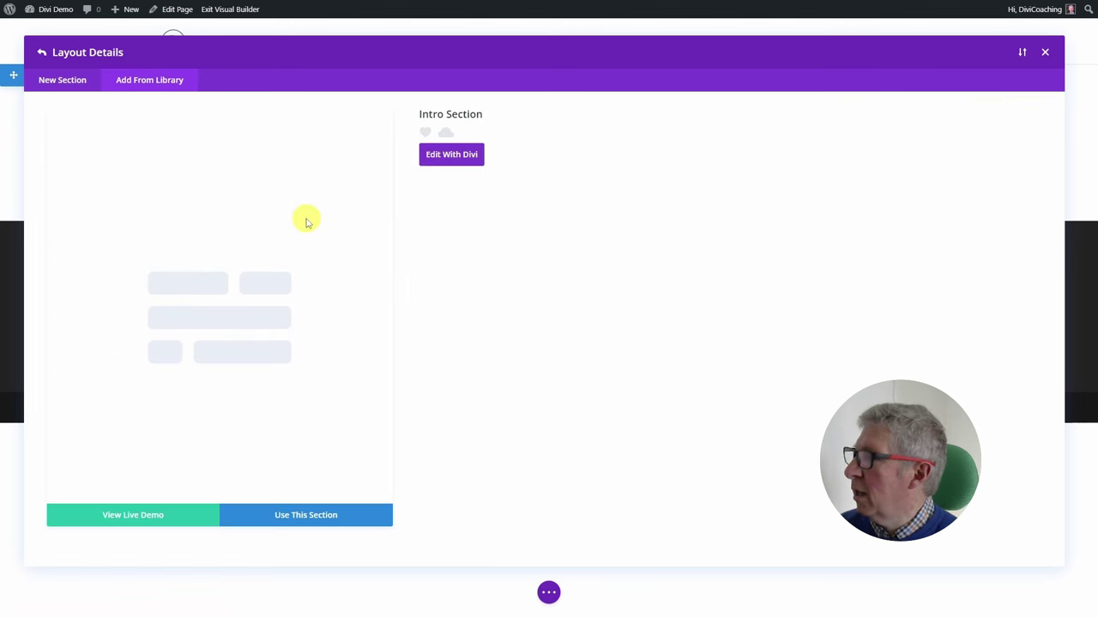
pyautogui.click(304, 518)
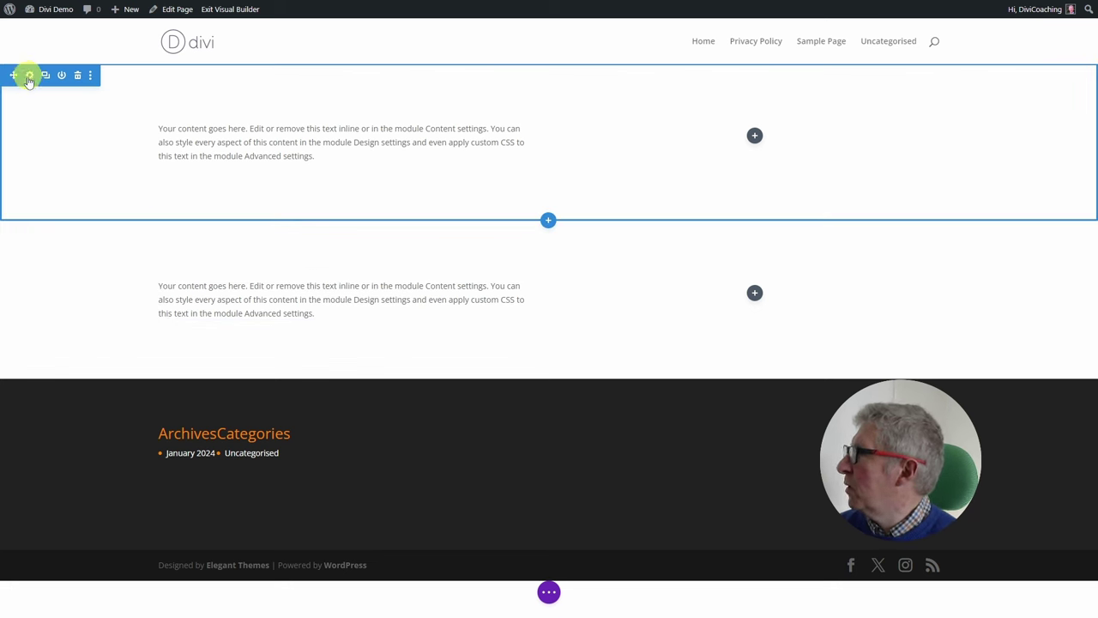
# Delete the upper of the two identical text sections and disable the remaining section on phones
pyautogui.click(80, 76)
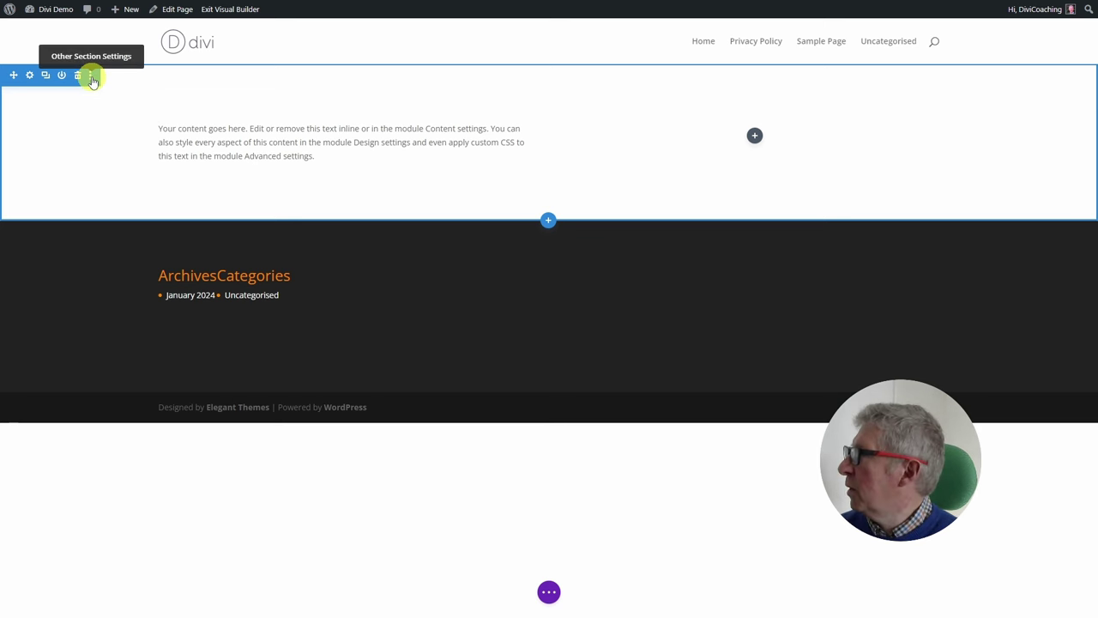
pyautogui.click(91, 77)
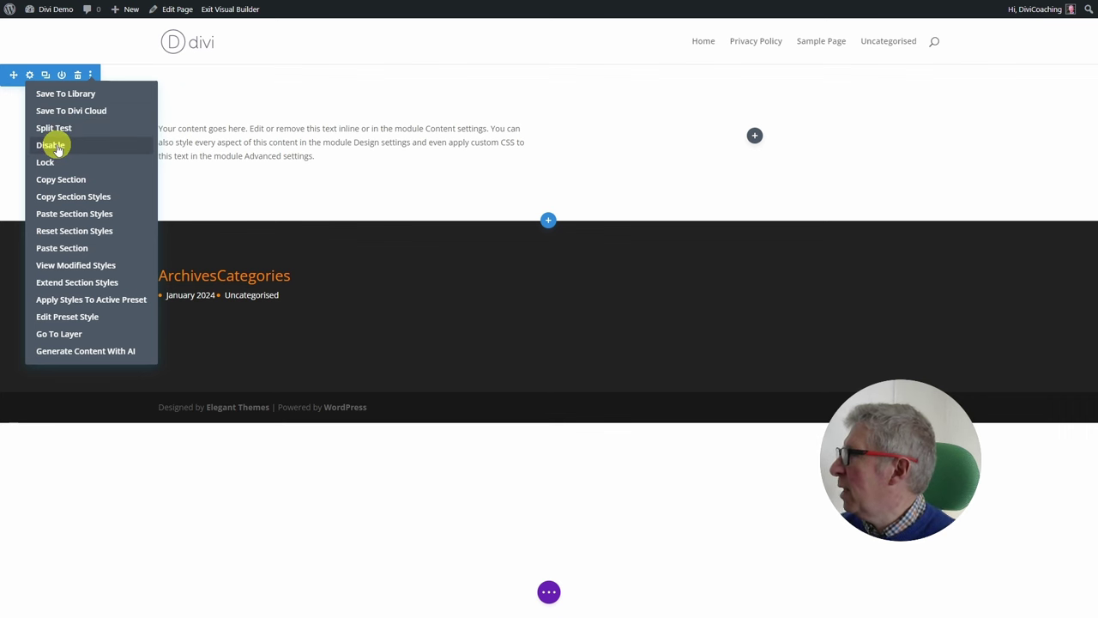
pyautogui.click(55, 146)
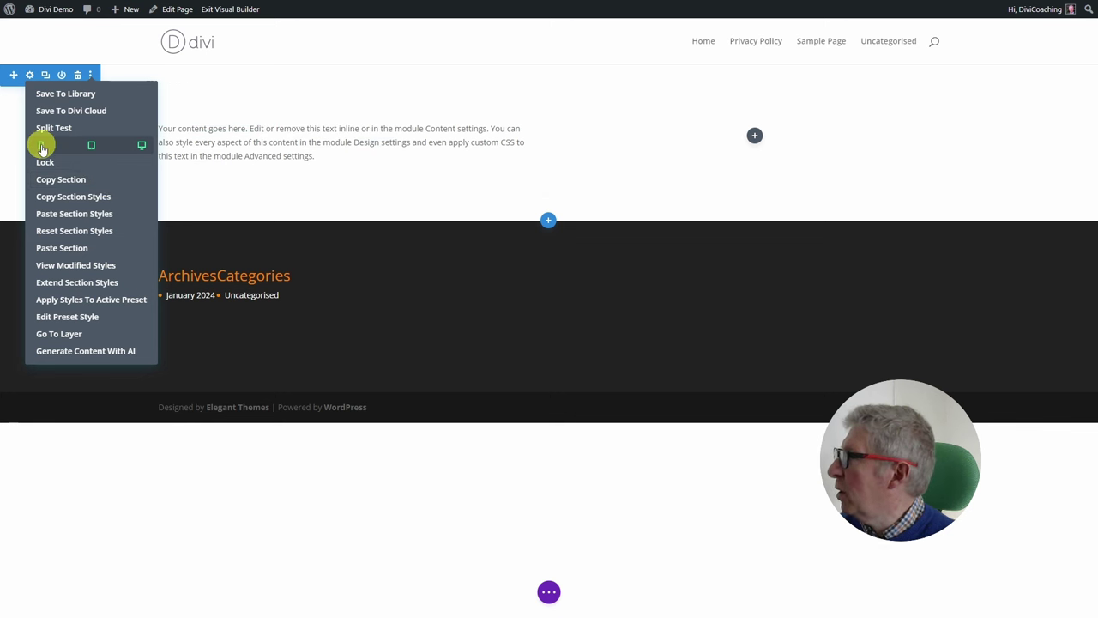
# Preview the page in phone, tablet and desktop views to check where the section is disabled
pyautogui.click(549, 592)
pyautogui.click(136, 592)
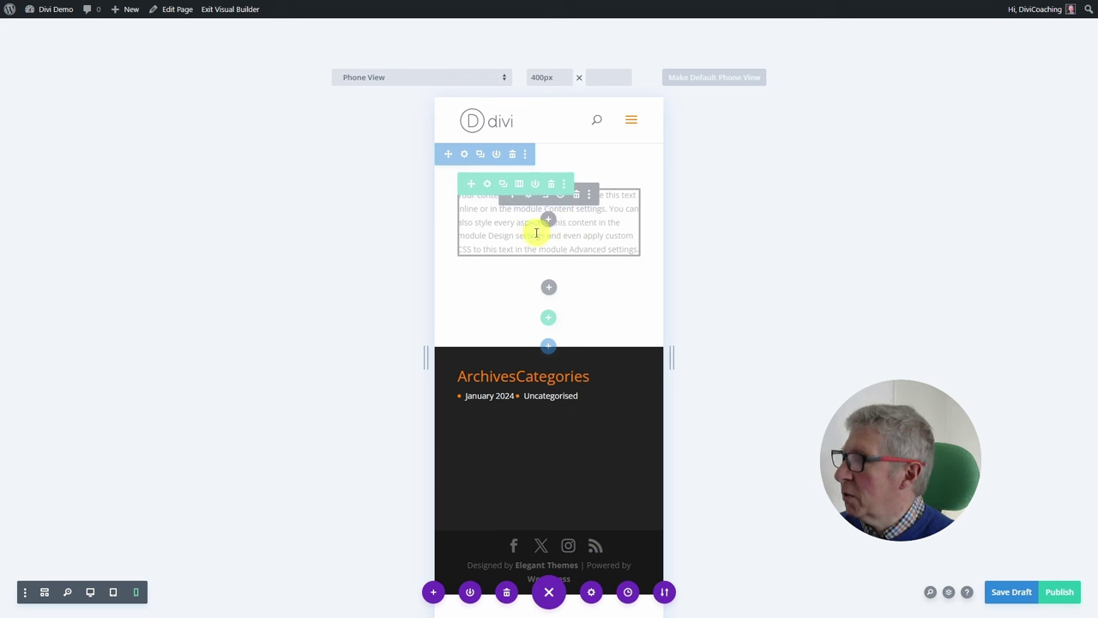
pyautogui.click(114, 592)
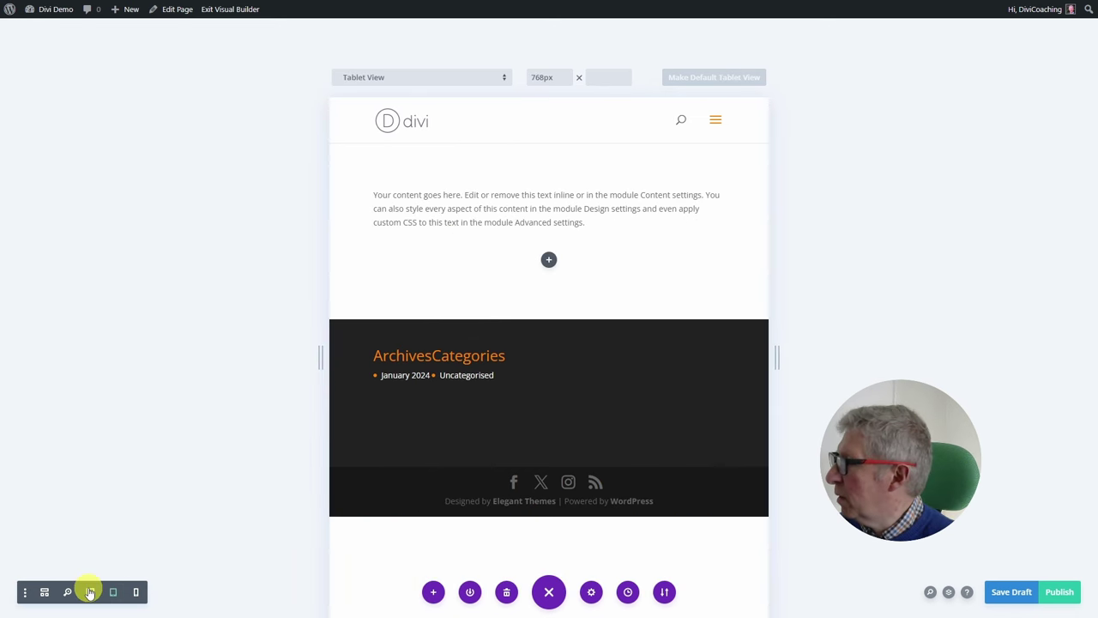
pyautogui.click(90, 592)
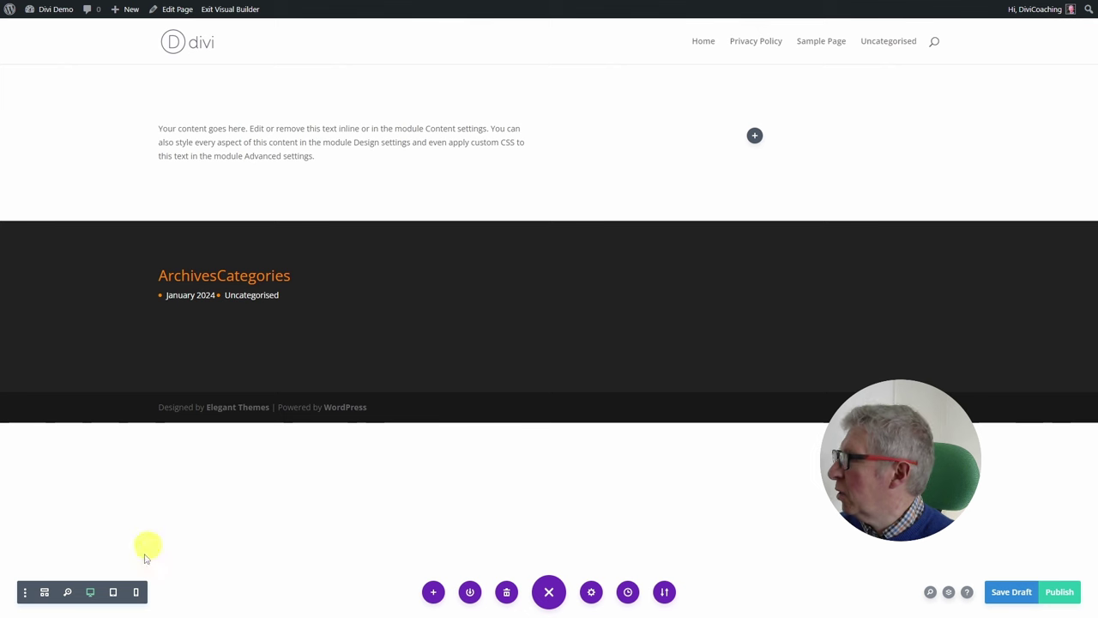
pyautogui.click(135, 592)
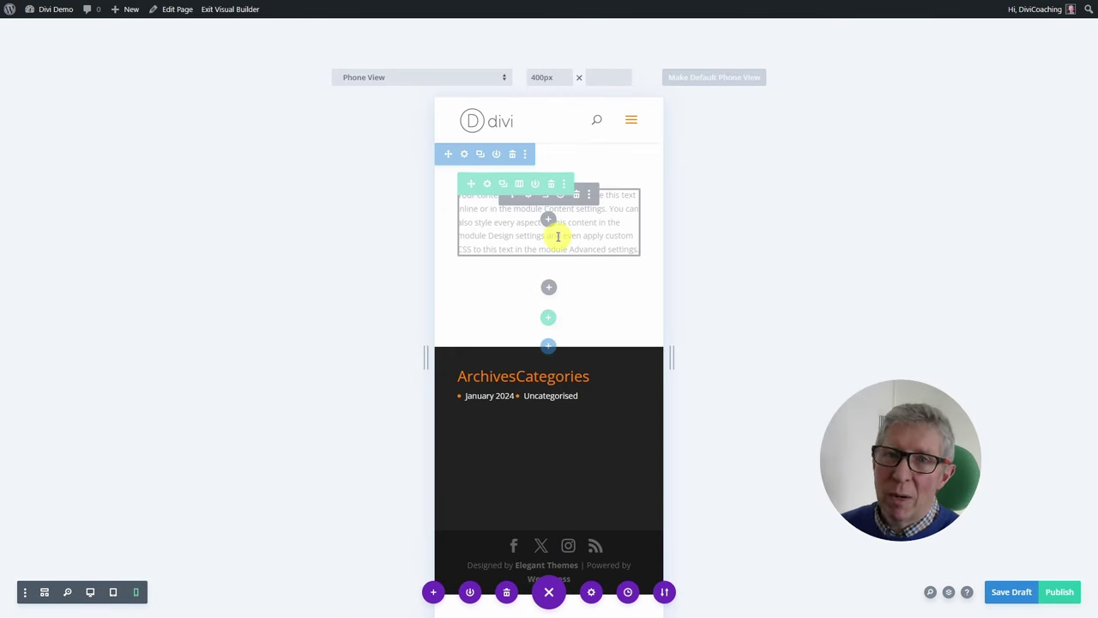
# Turn off "Show Disabled Modules At 50% Opacity" in the builder settings and check the phone, tablet and desktop views
pyautogui.click(25, 592)
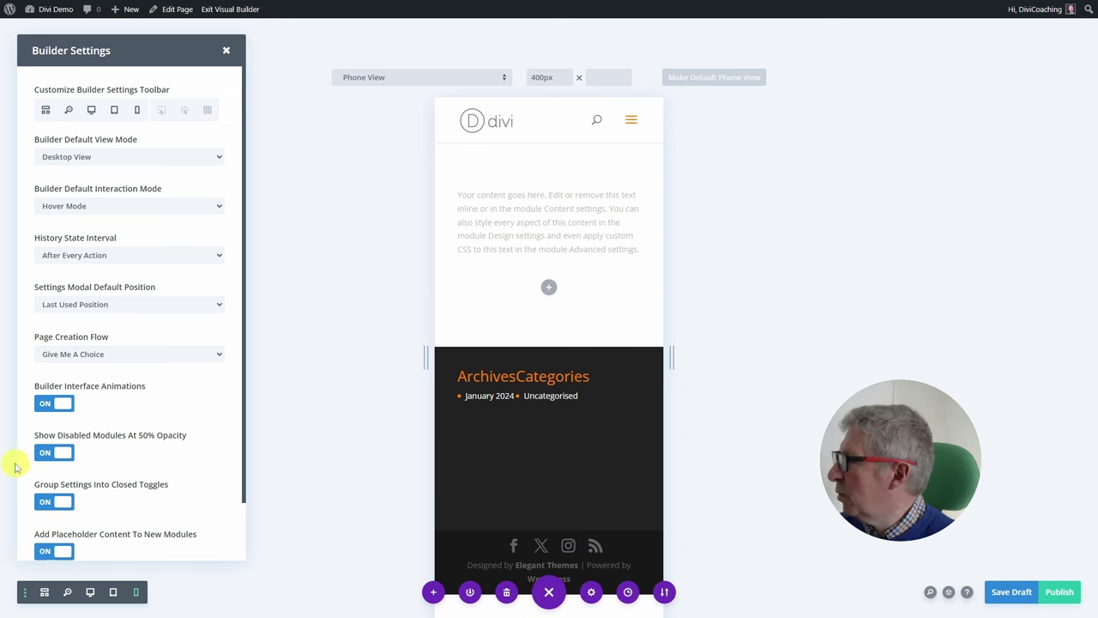
pyautogui.click(45, 453)
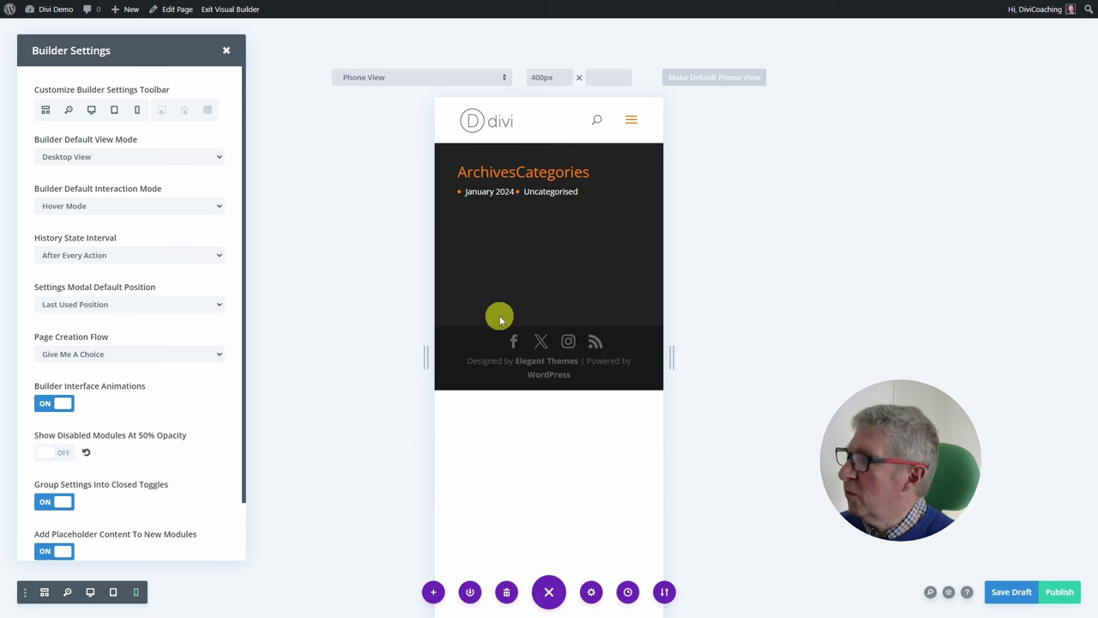
pyautogui.click(226, 50)
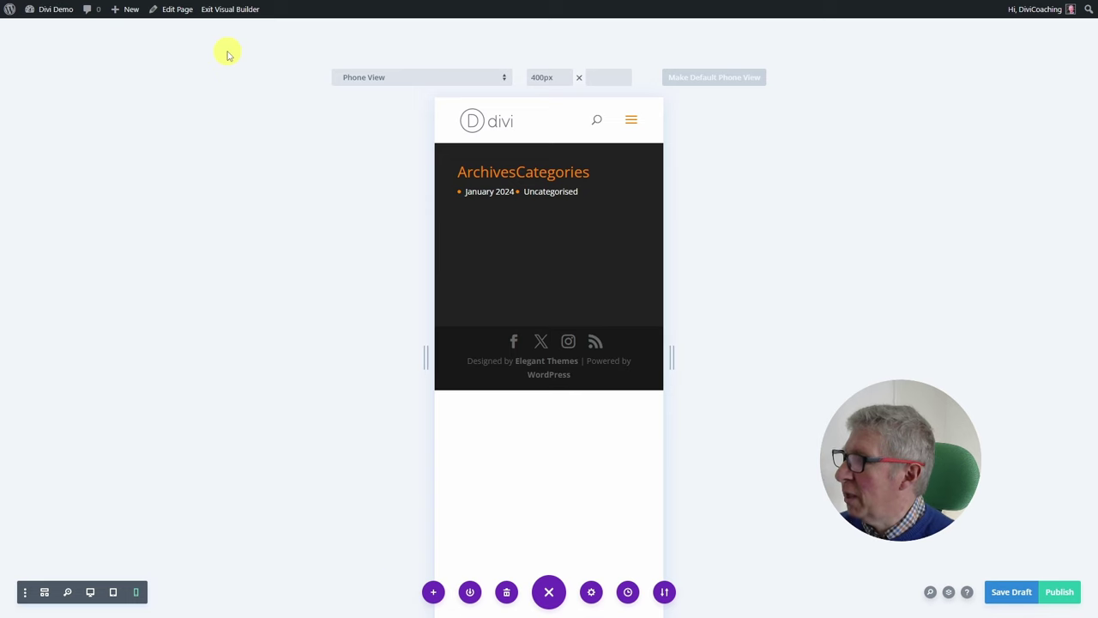
pyautogui.click(114, 592)
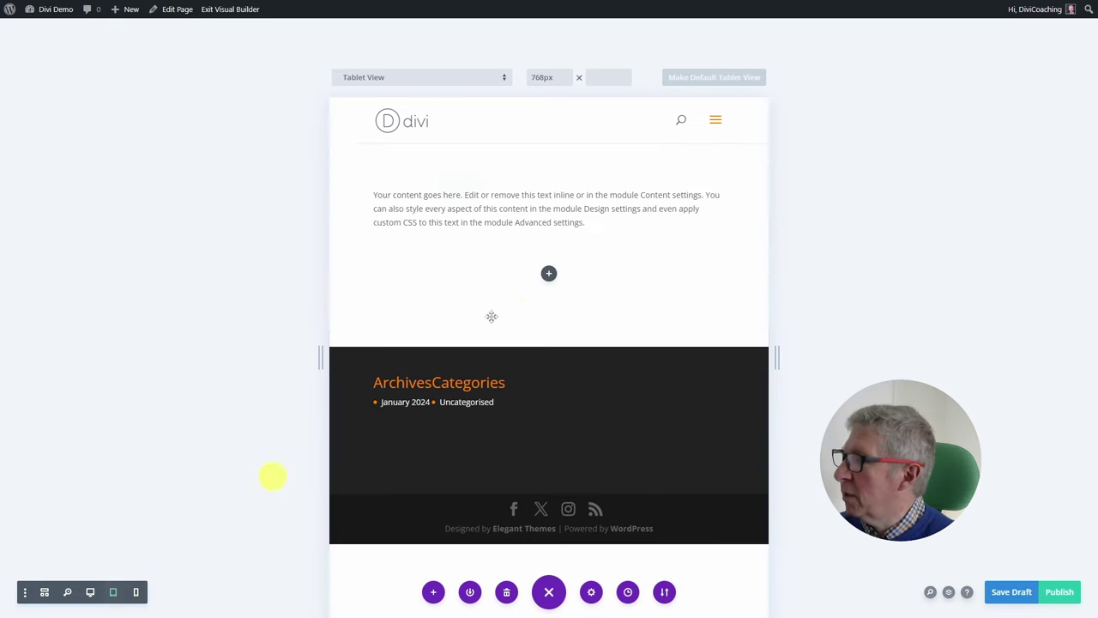
pyautogui.click(90, 592)
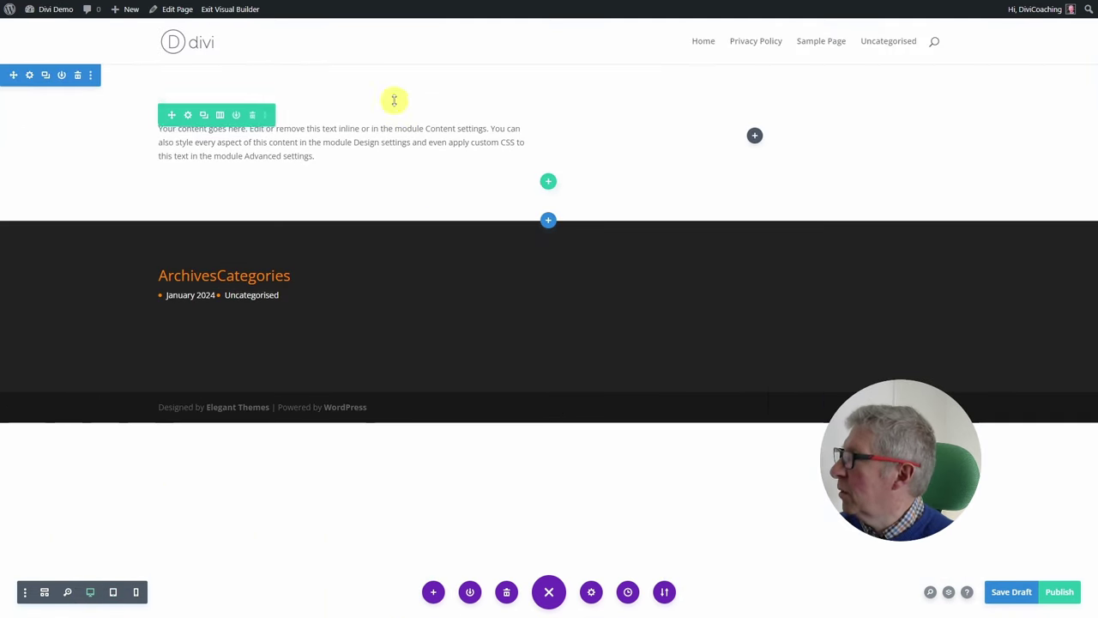
# Re-enable the section on phones, and lock and unlock it
pyautogui.click(91, 76)
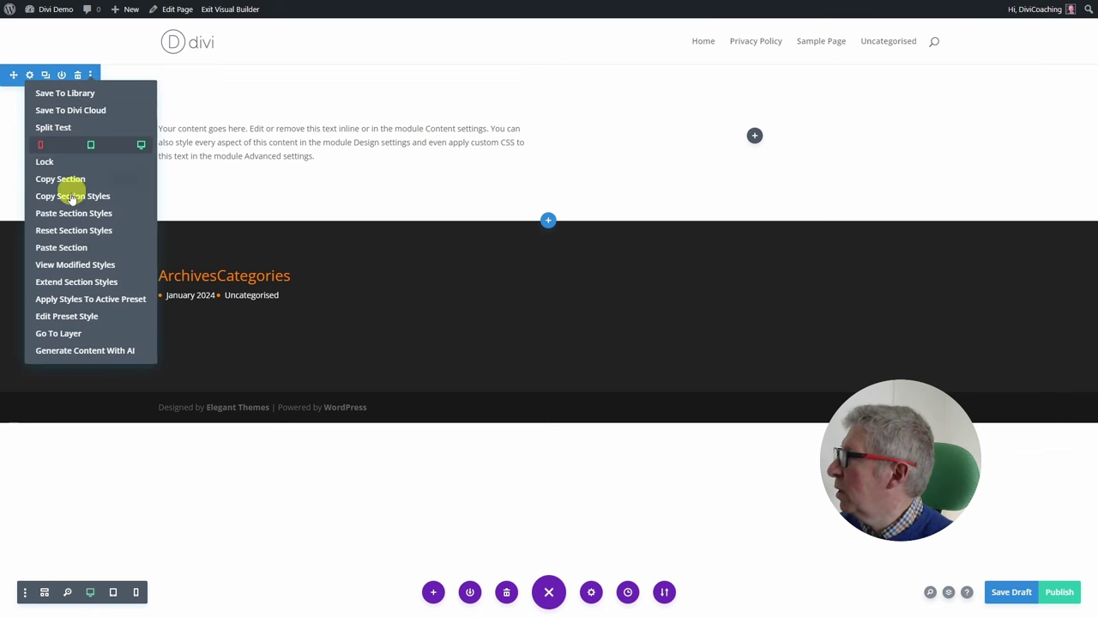
pyautogui.click(39, 146)
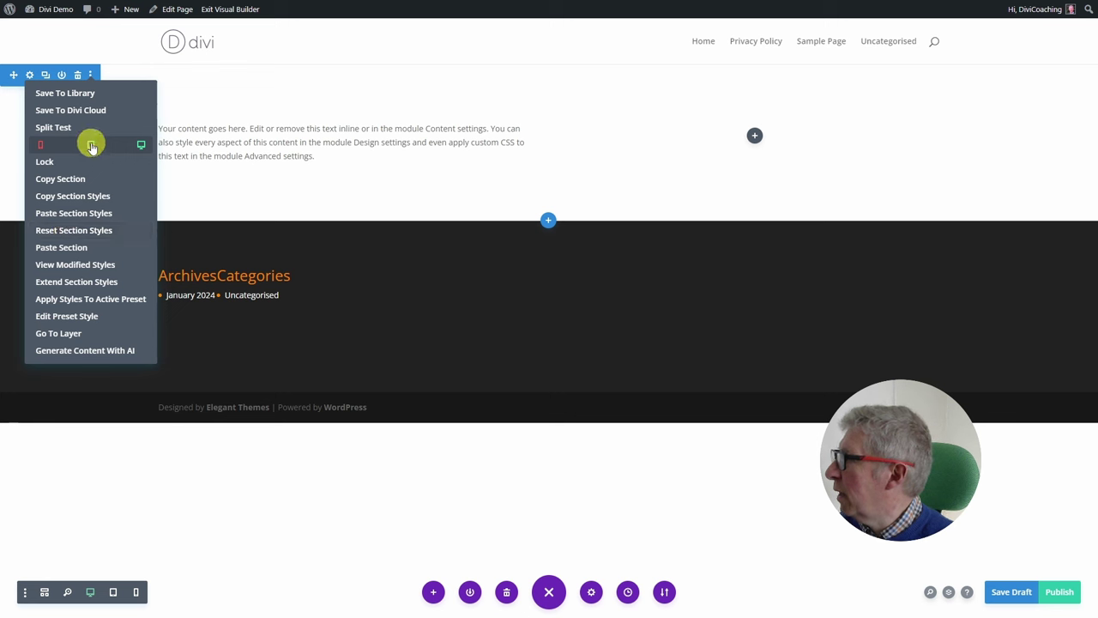
pyautogui.click(40, 146)
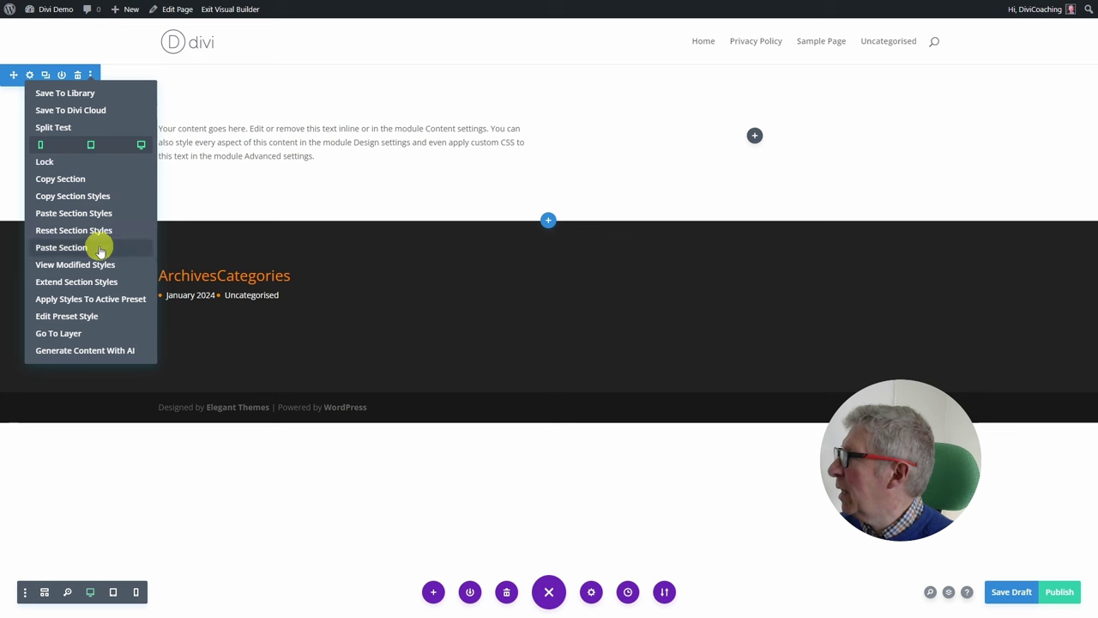
pyautogui.click(44, 162)
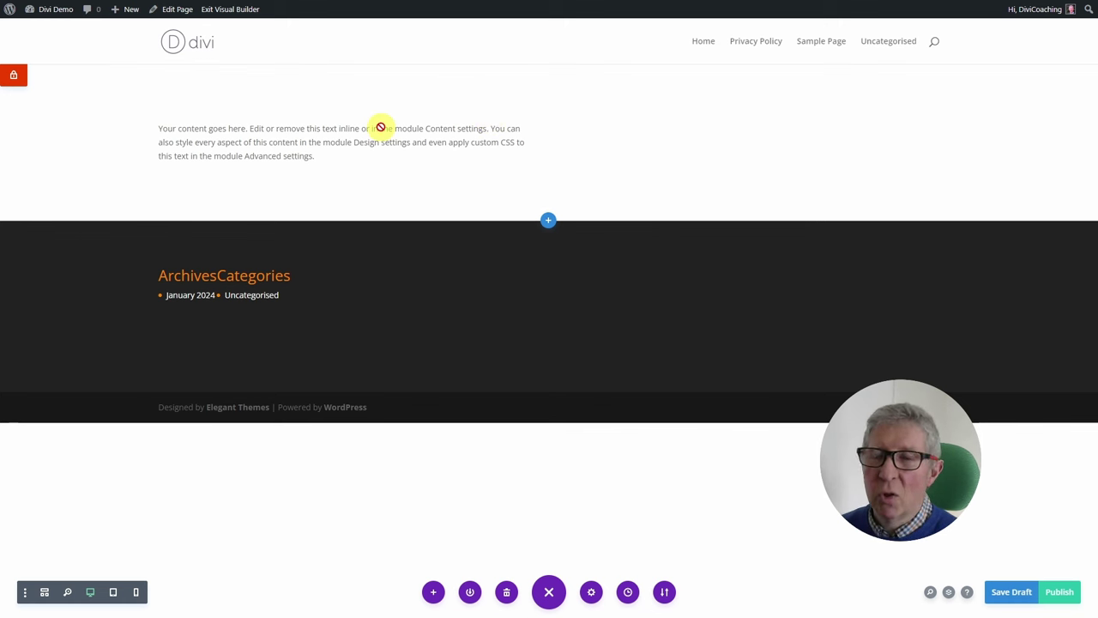
pyautogui.click(12, 76)
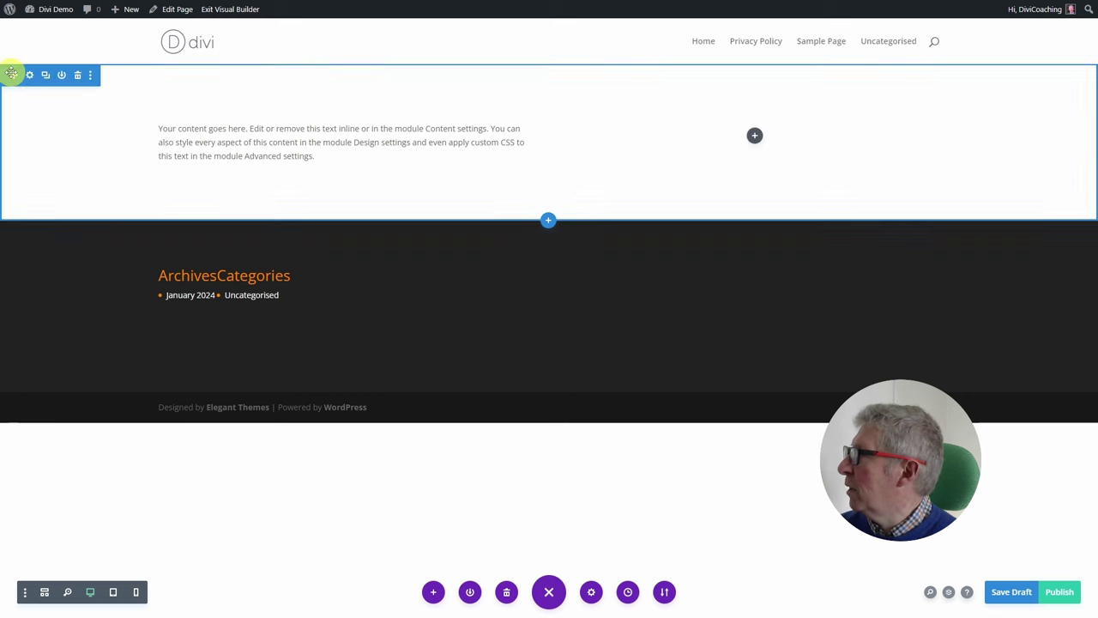
# Copy the text section, paste it below itself, and delete the pasted copy
pyautogui.click(91, 77)
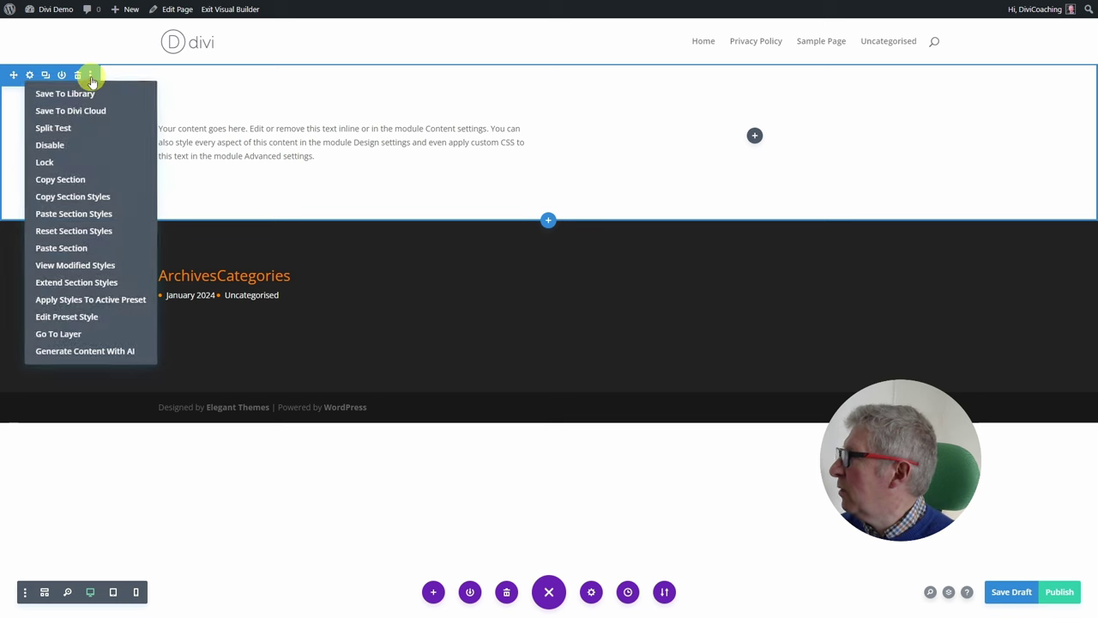
pyautogui.click(60, 179)
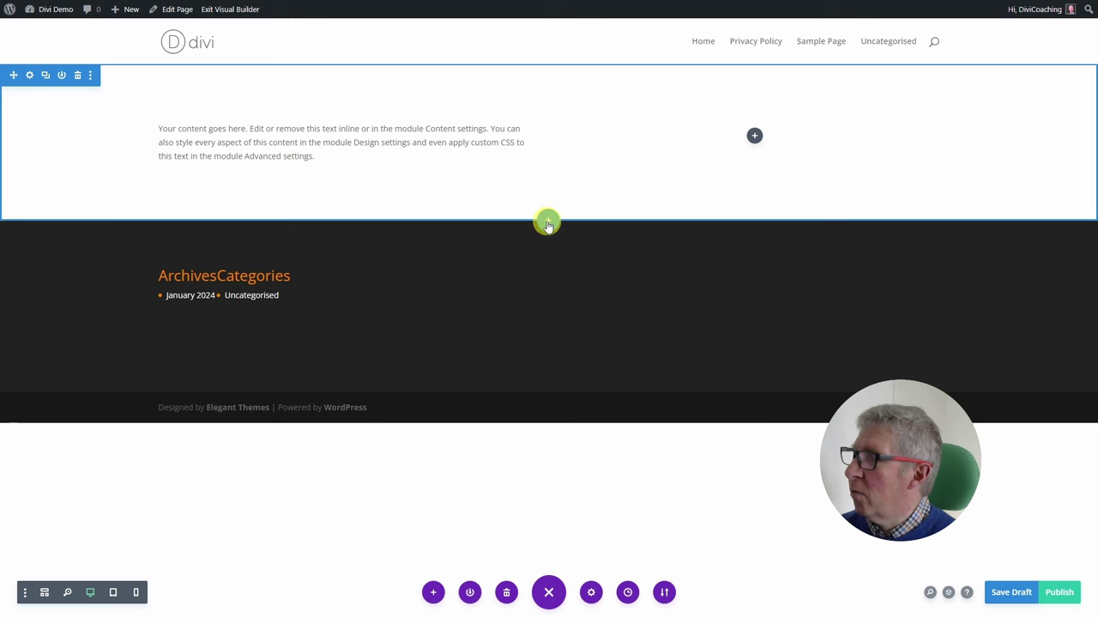
pyautogui.rightClick(548, 225)
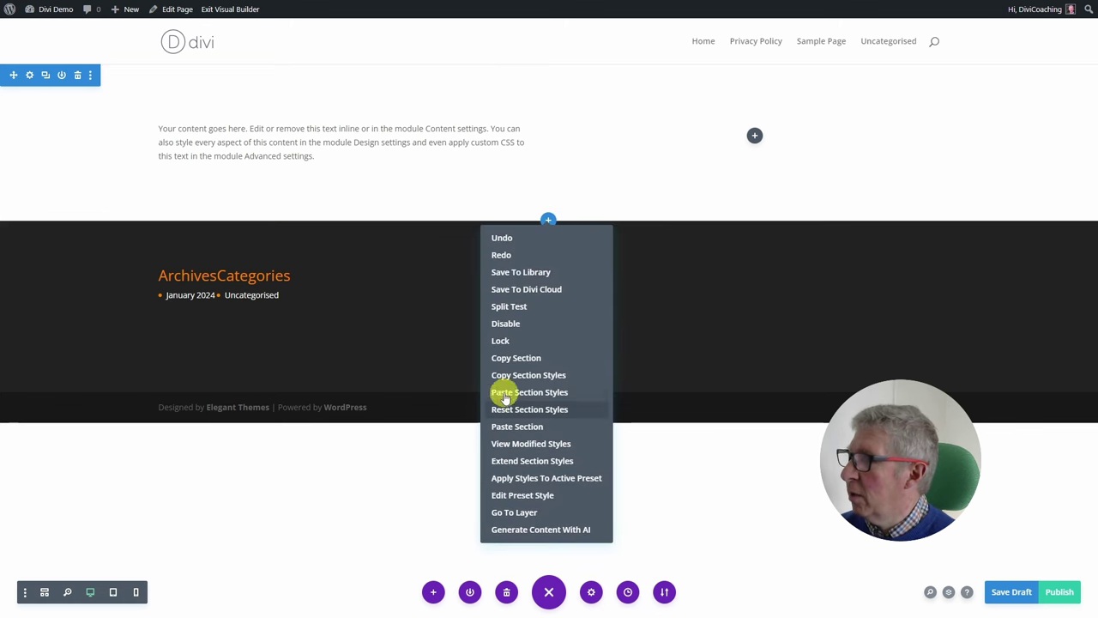
pyautogui.click(515, 426)
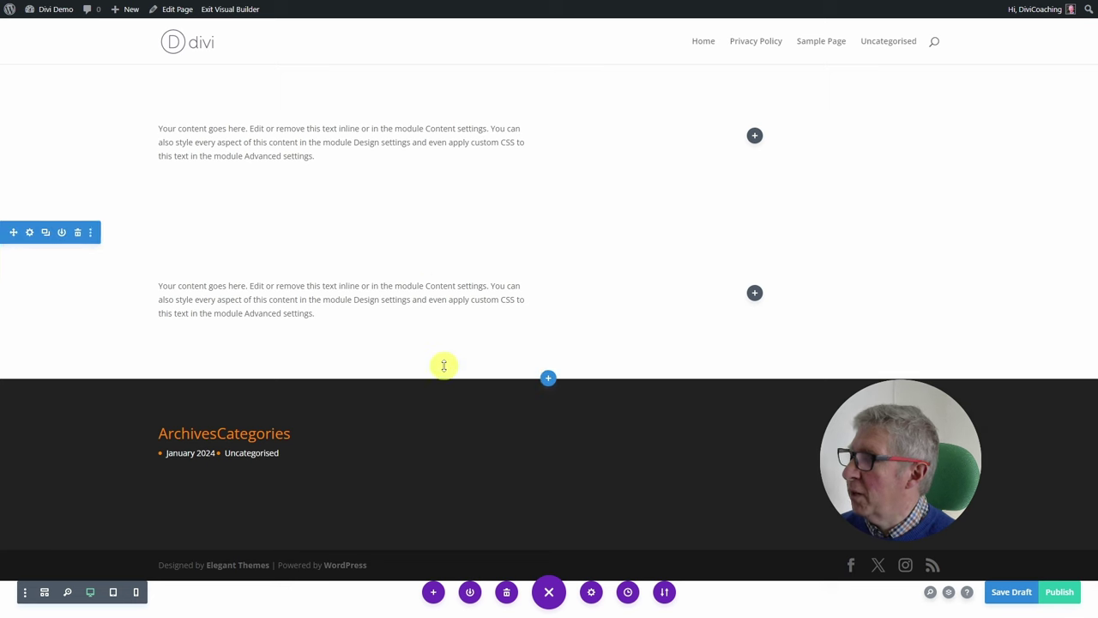
pyautogui.click(78, 233)
# Set the section's background color to the saved light blue #8ecae6 and save the section settings
pyautogui.click(91, 77)
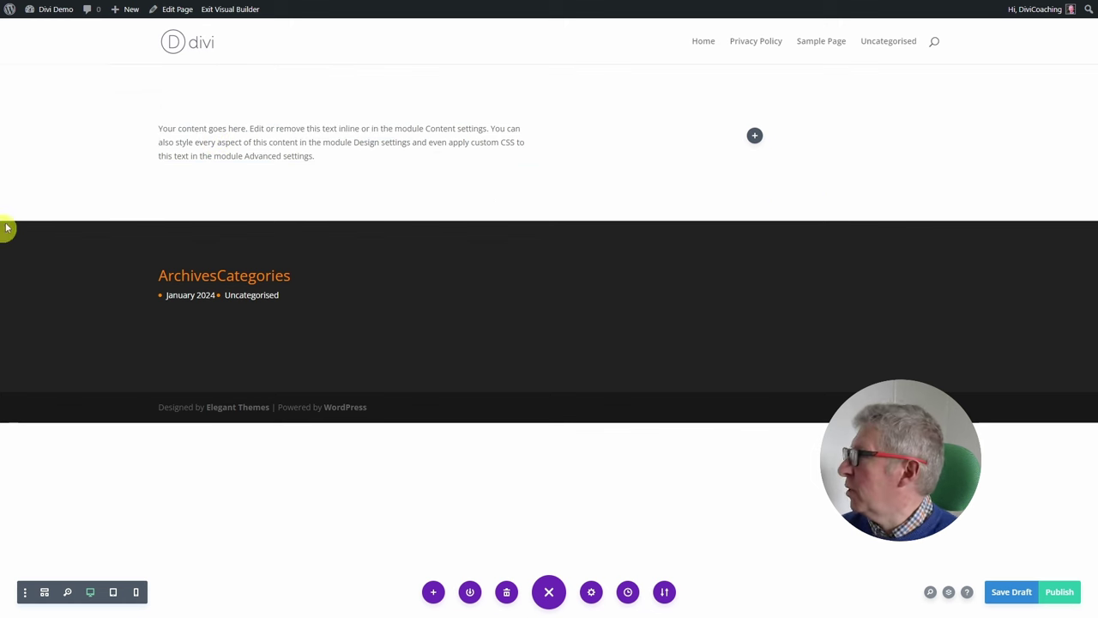
pyautogui.click(30, 75)
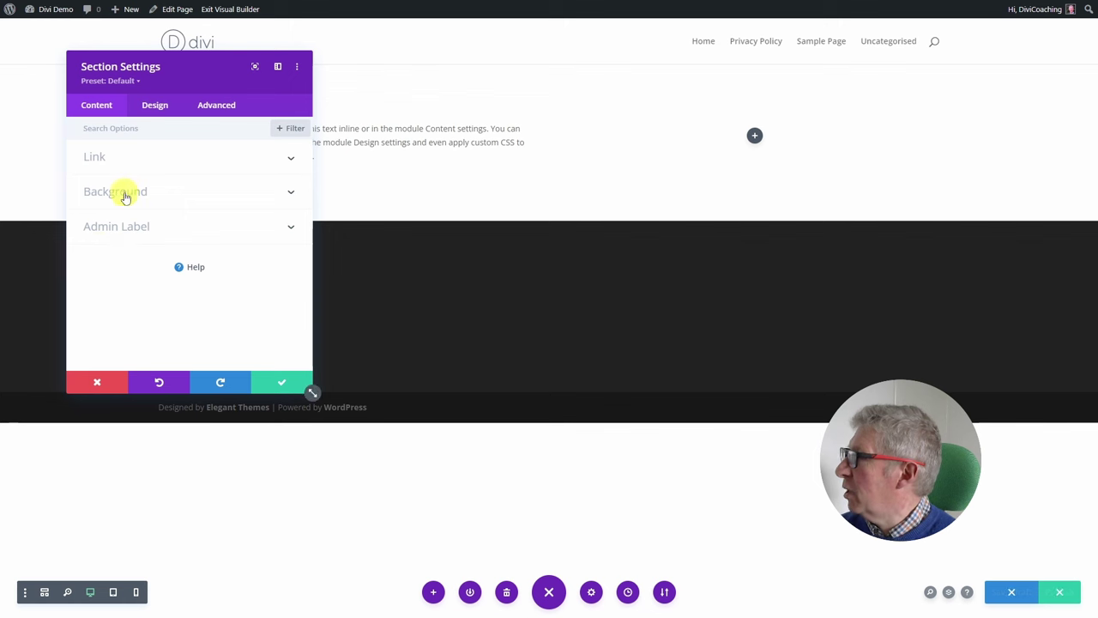
pyautogui.click(122, 192)
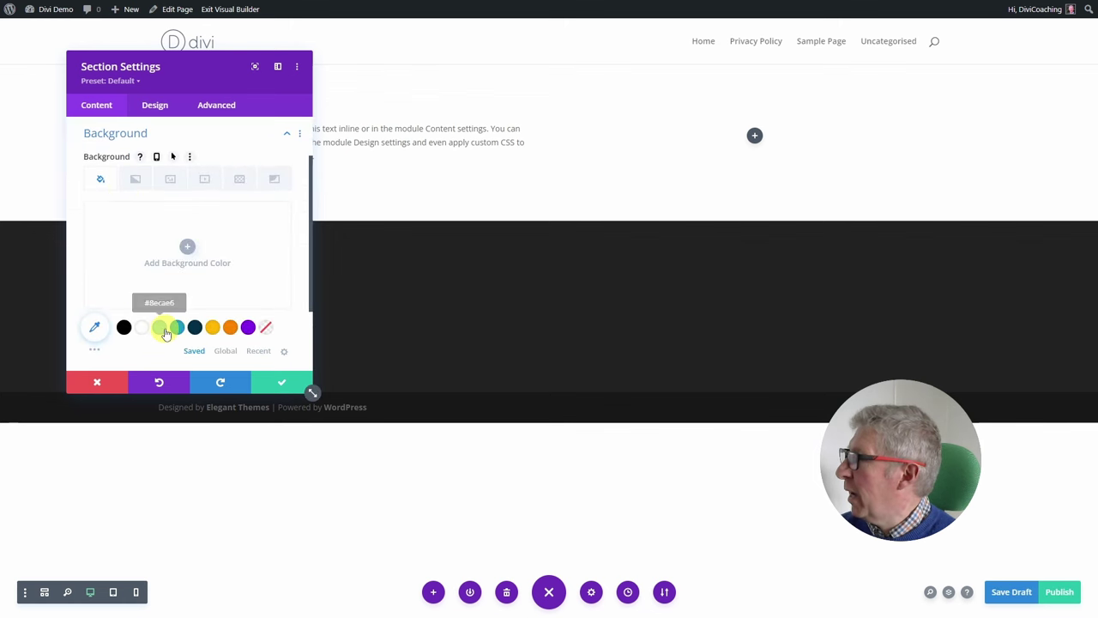
pyautogui.click(159, 326)
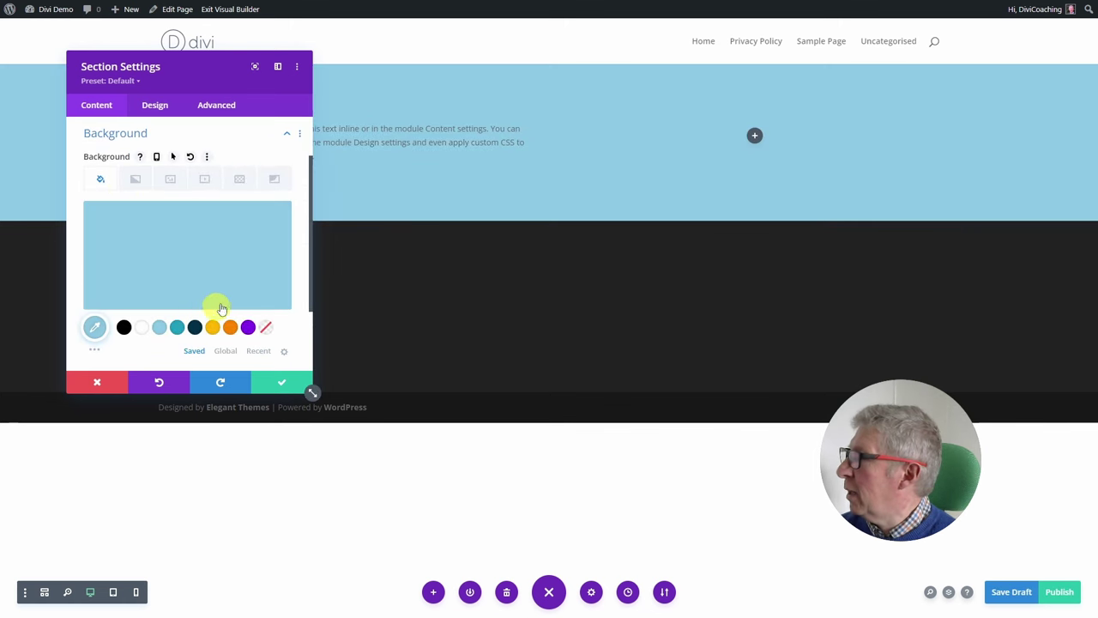
pyautogui.click(279, 385)
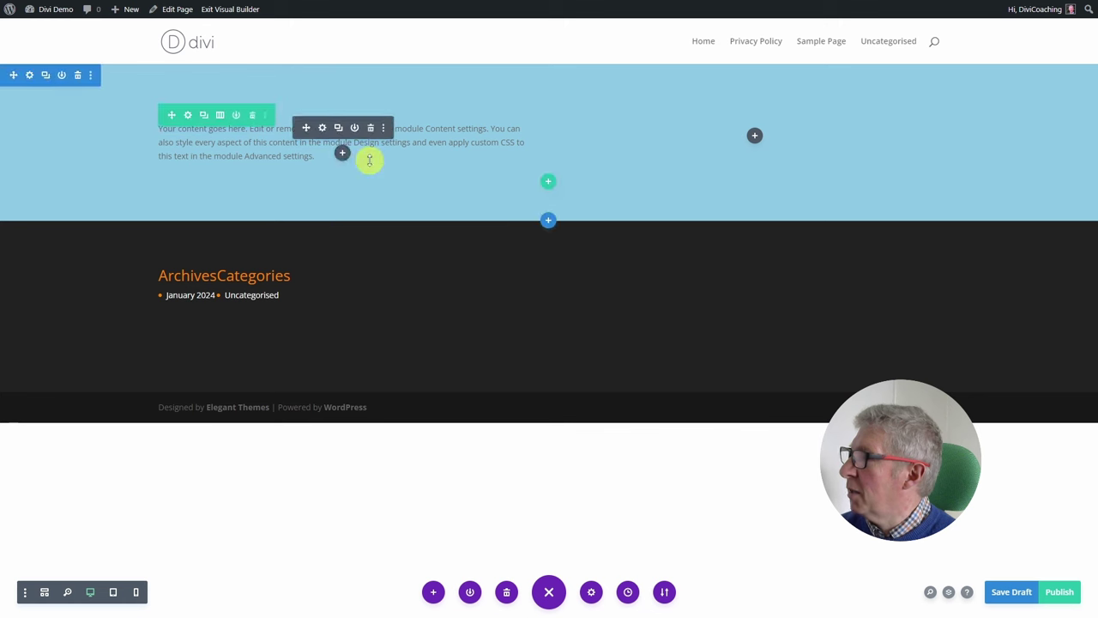
# Copy the blue section's styles and add a regular section with a two-equal-column row below it
pyautogui.click(92, 76)
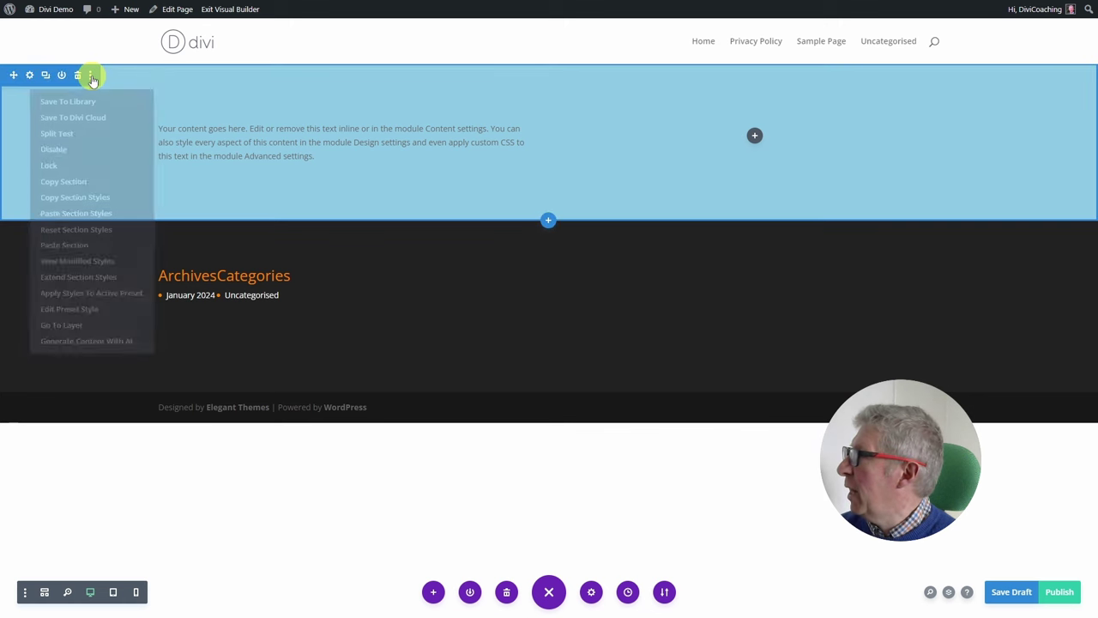
pyautogui.click(77, 196)
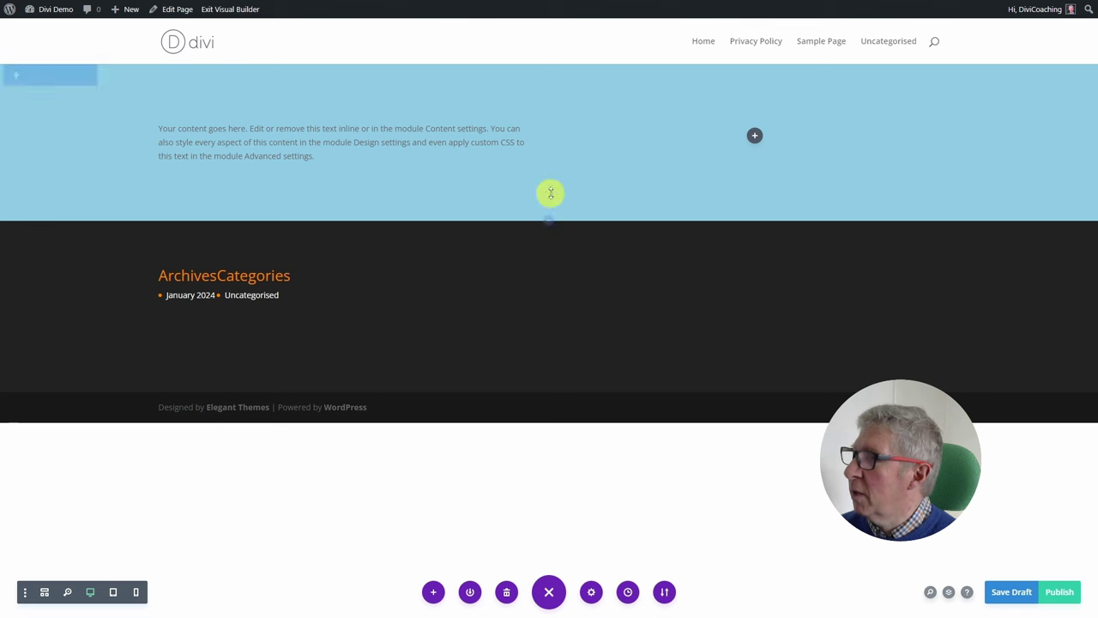
pyautogui.click(548, 222)
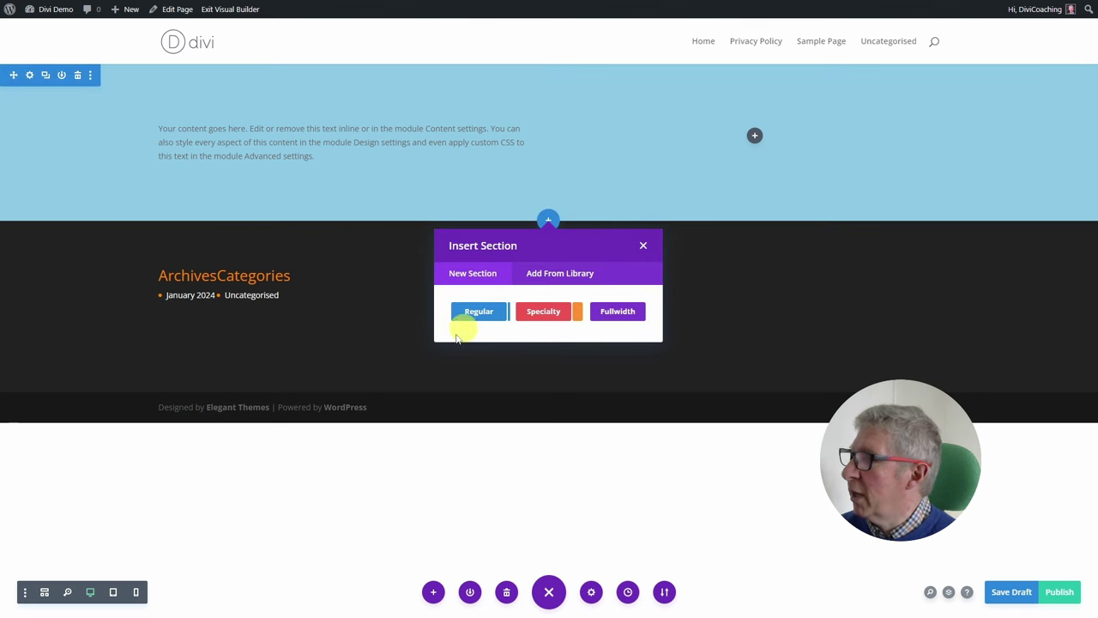
pyautogui.click(478, 312)
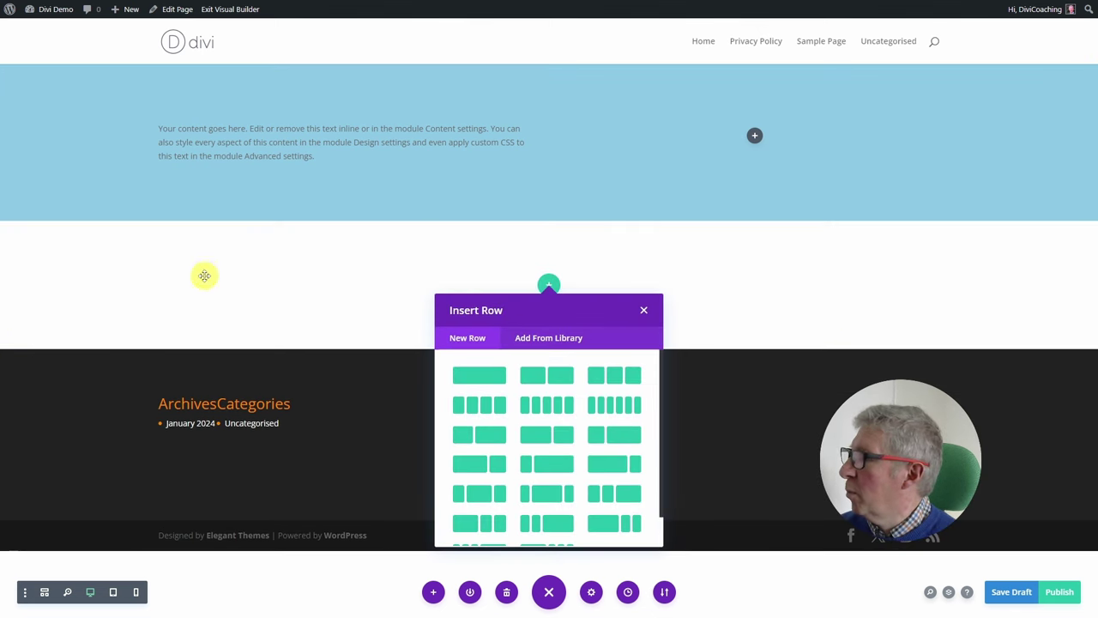
pyautogui.click(534, 375)
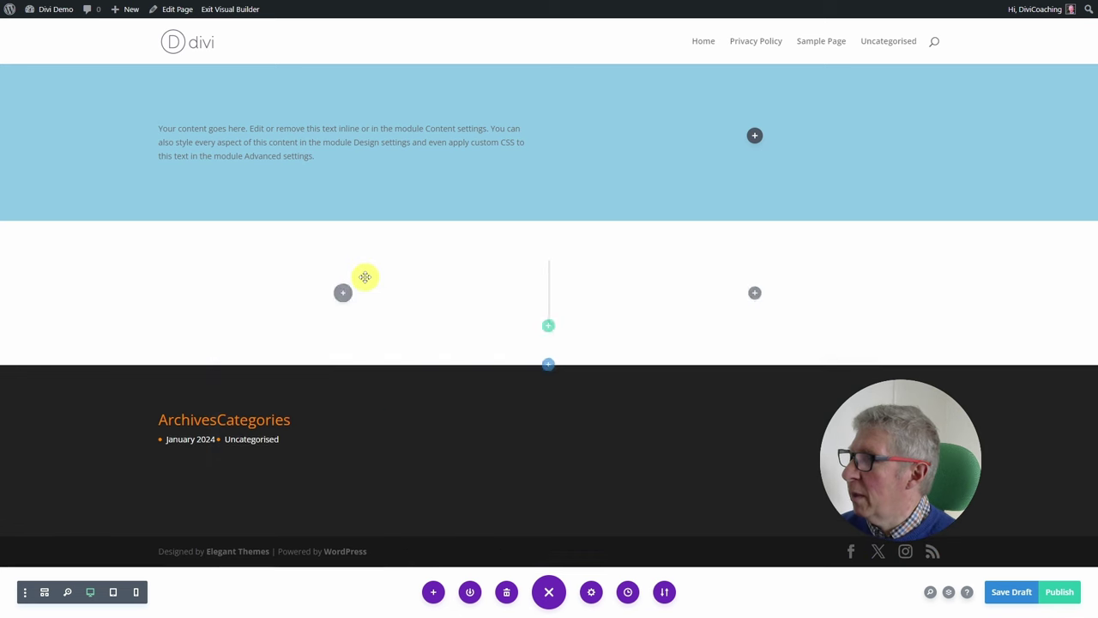
# Paste the copied section styles onto the new two-column section and delete that section
pyautogui.click(81, 301)
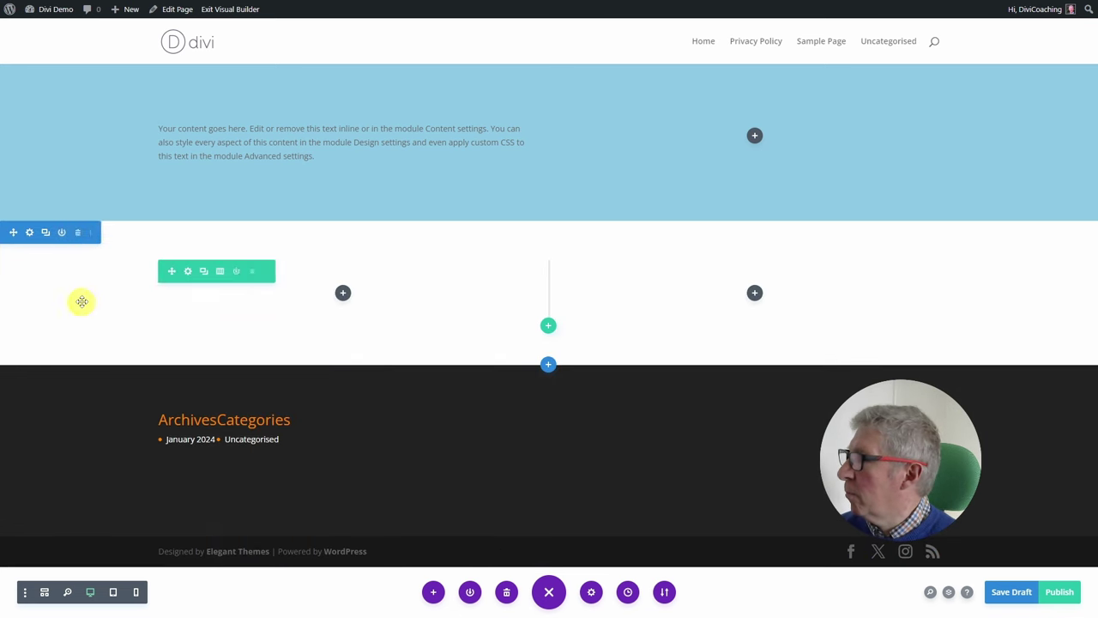
pyautogui.click(90, 234)
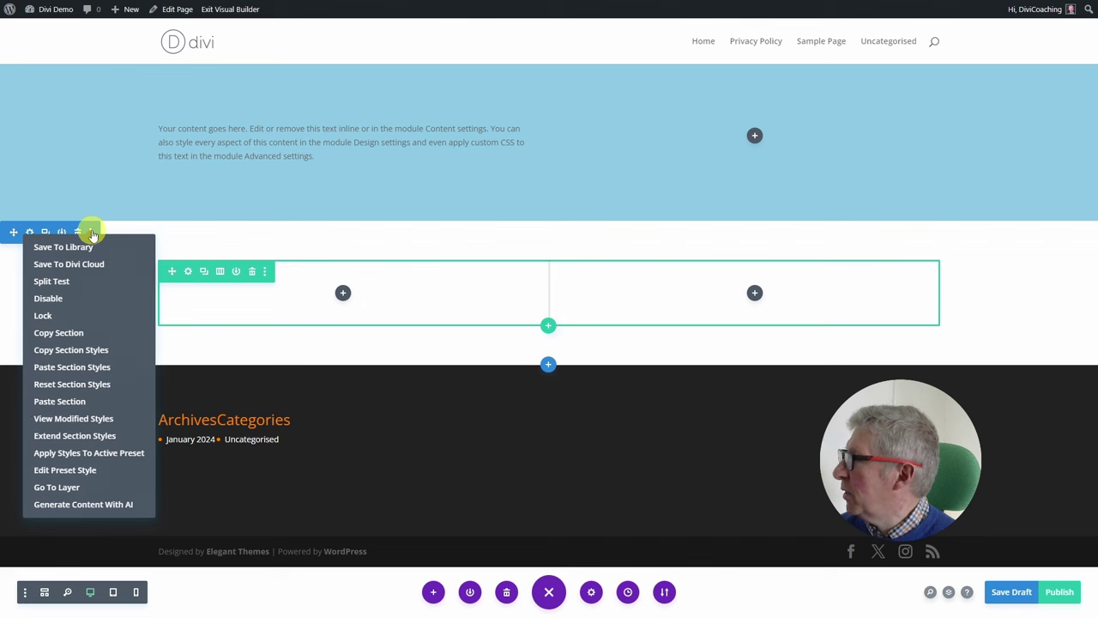
pyautogui.click(81, 367)
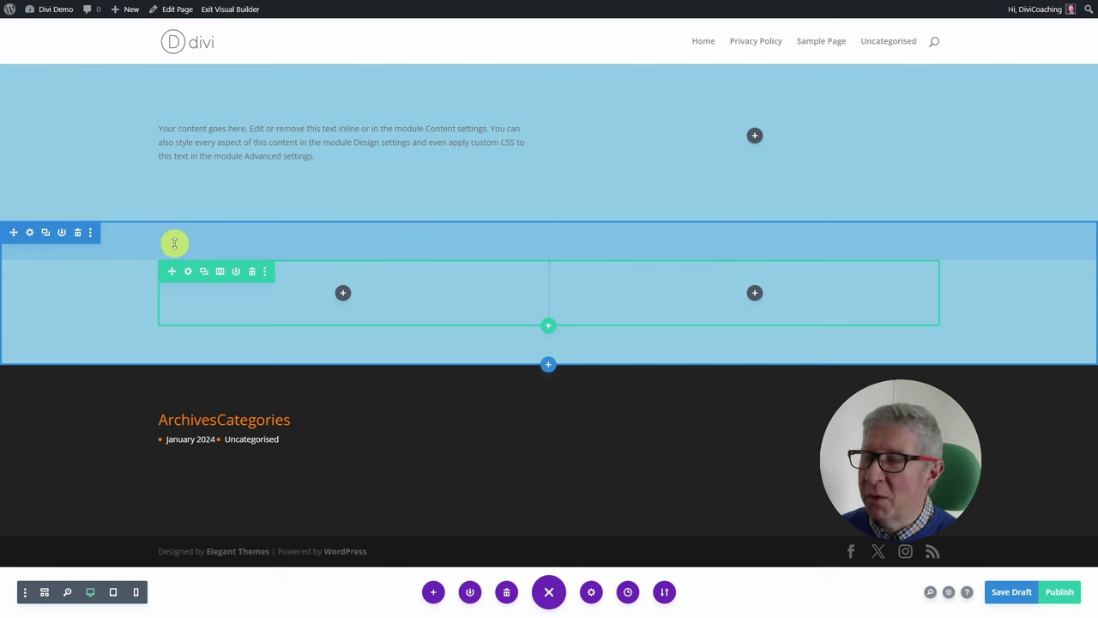
pyautogui.click(77, 234)
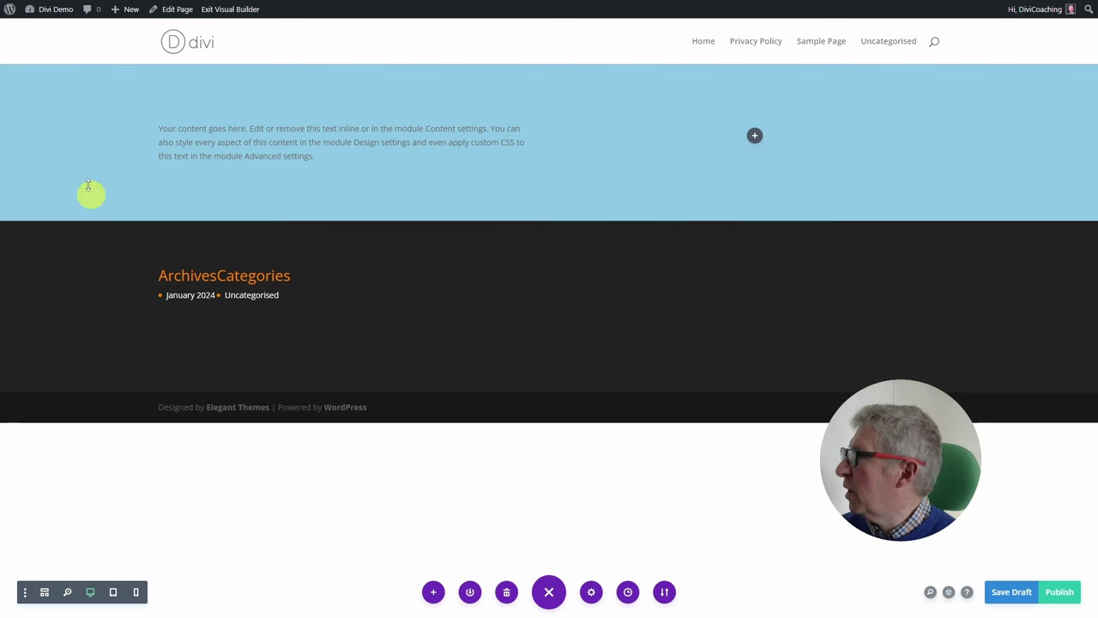
# Reset the blue text section's styles and check its modified styles
pyautogui.click(89, 77)
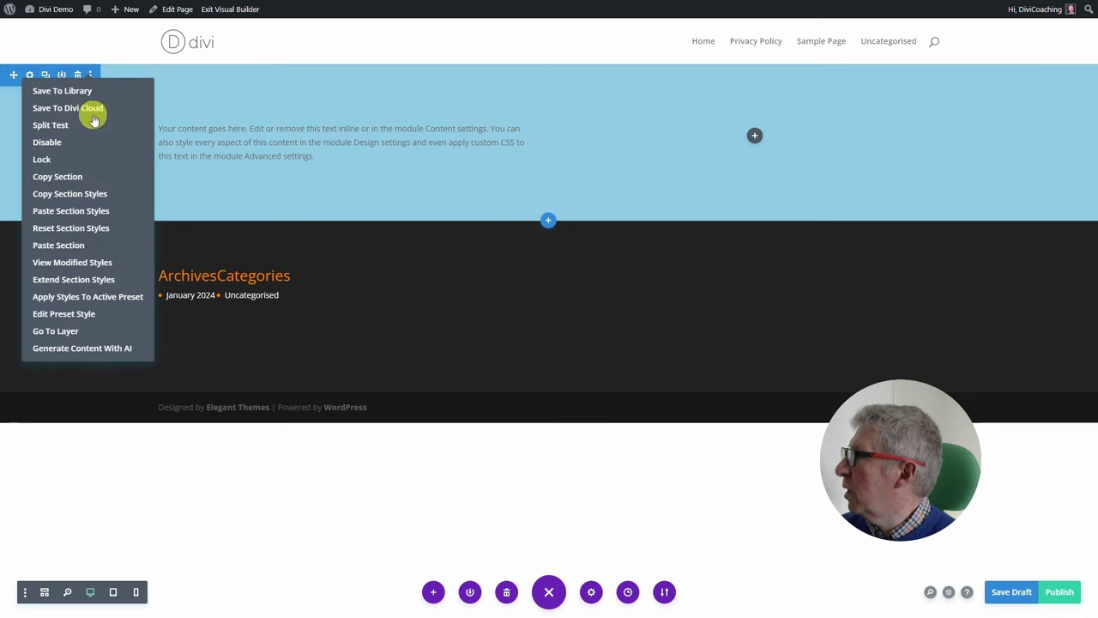
pyautogui.click(88, 230)
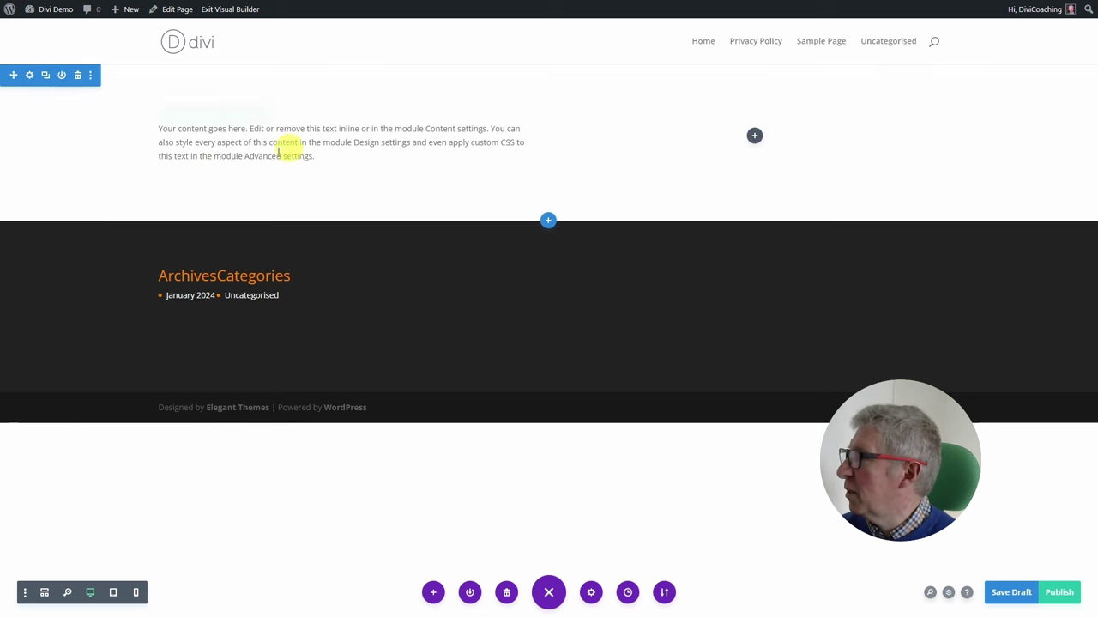
pyautogui.click(89, 75)
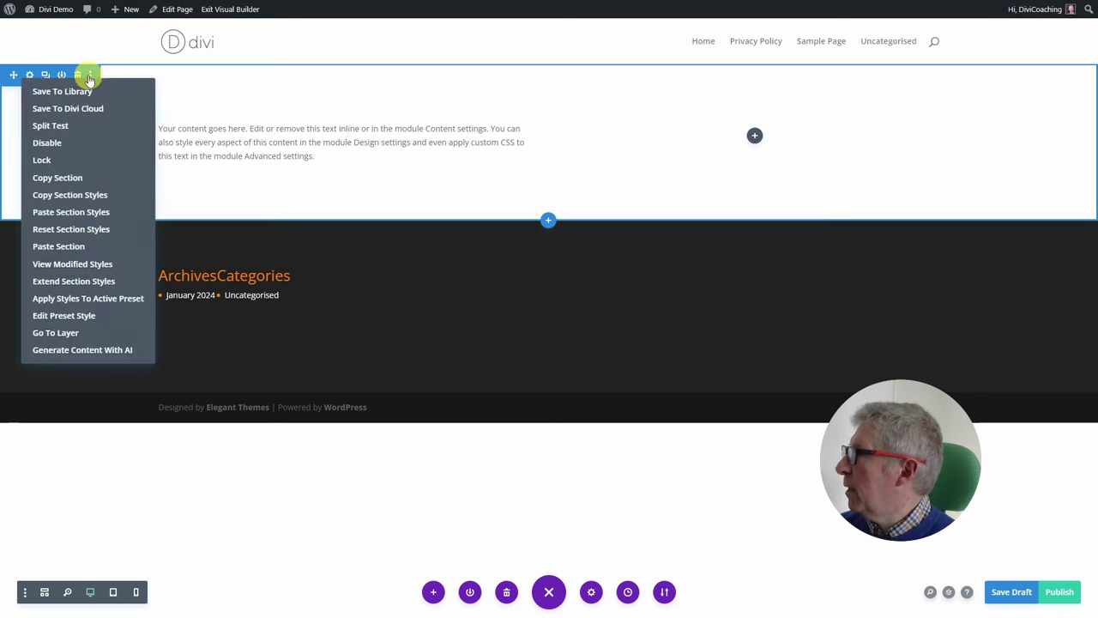
pyautogui.click(60, 265)
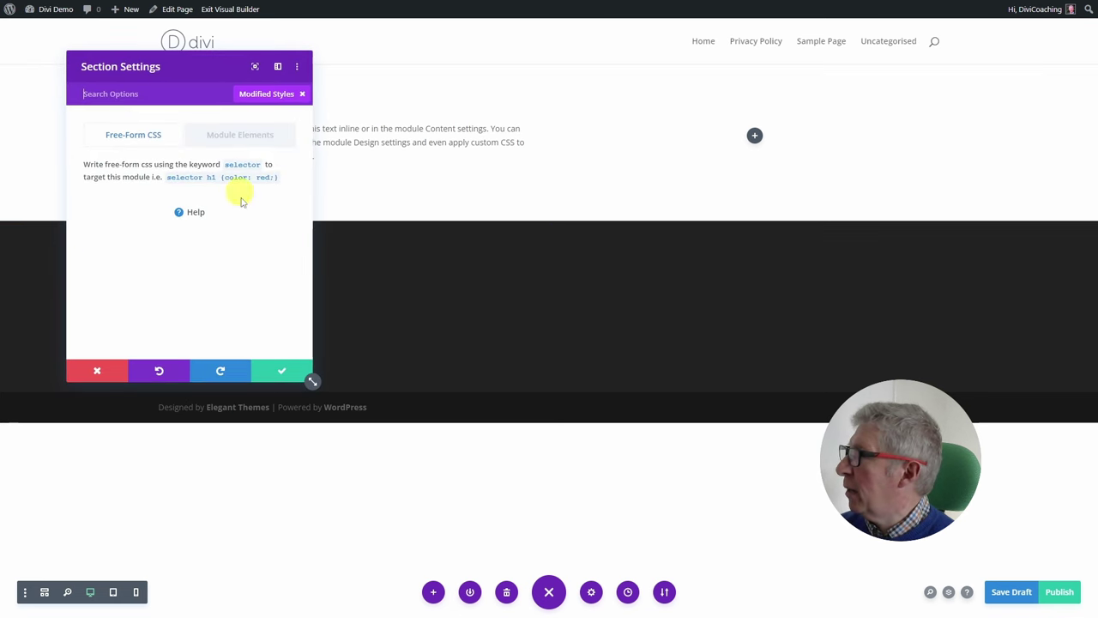
pyautogui.click(96, 370)
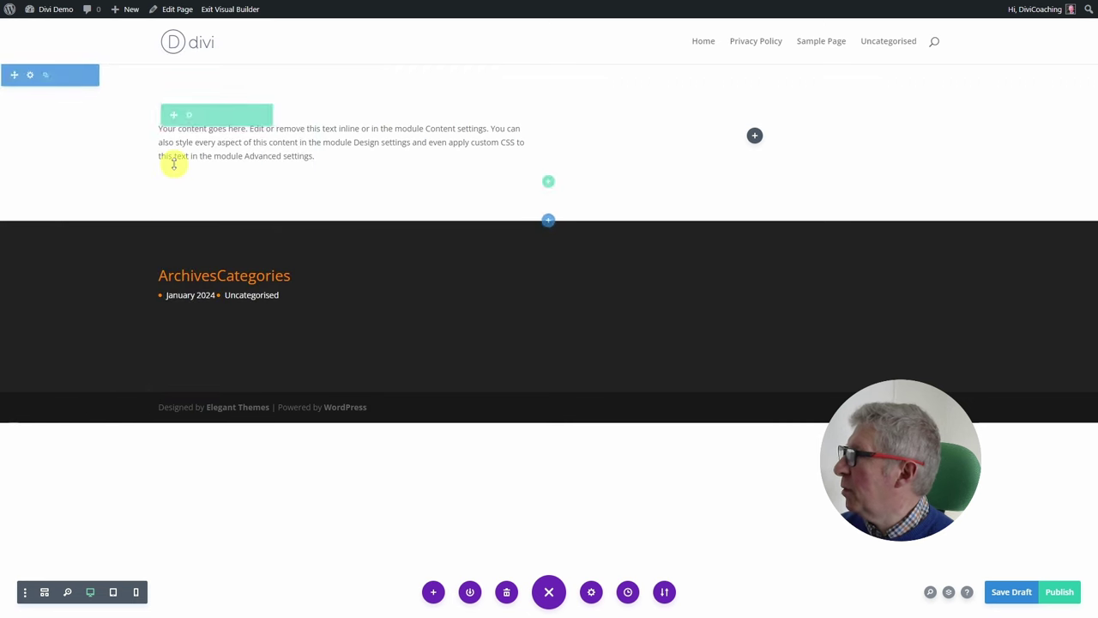
# Set the text section's background color to the saved yellow and save the section settings
pyautogui.click(30, 77)
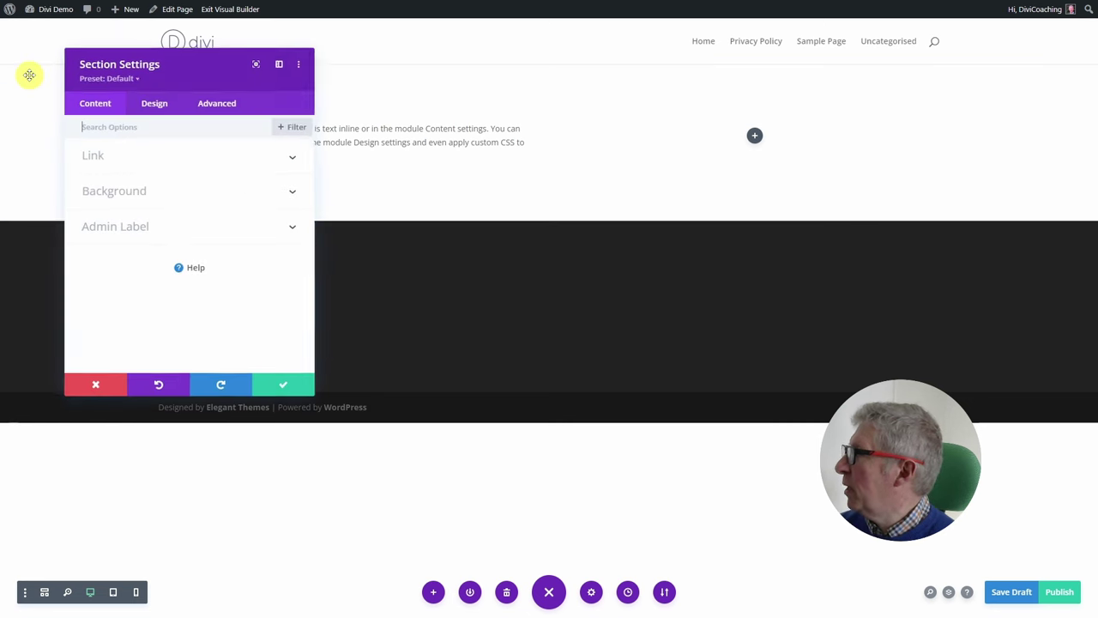
pyautogui.click(125, 190)
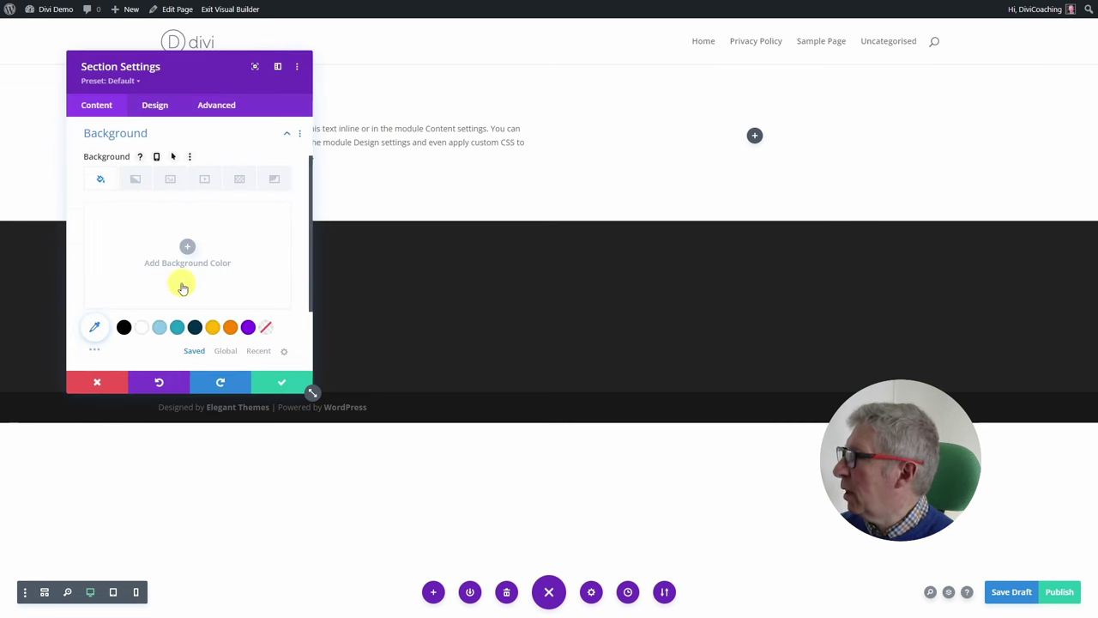
pyautogui.click(212, 327)
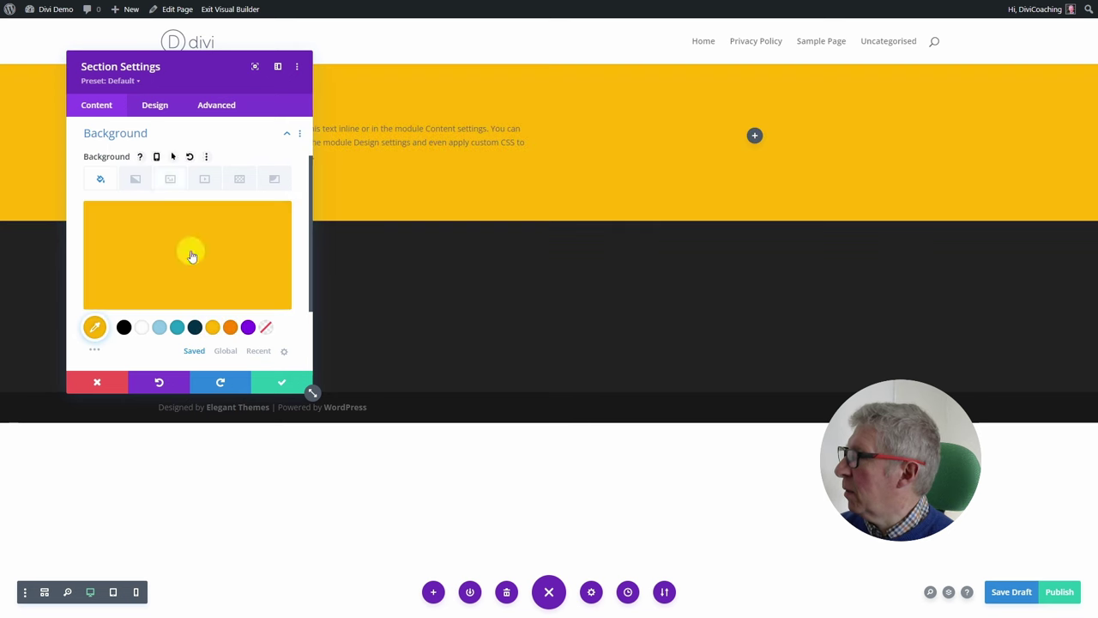
pyautogui.click(282, 384)
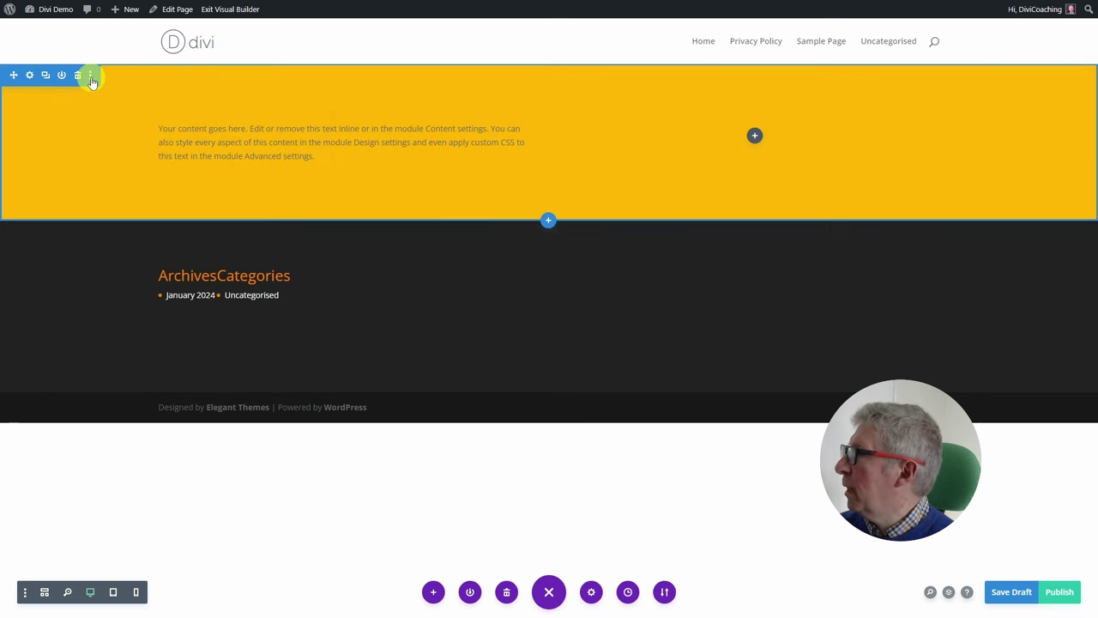
# View the yellow section's modified styles, enlarge the settings window, and close it without saving
pyautogui.click(90, 74)
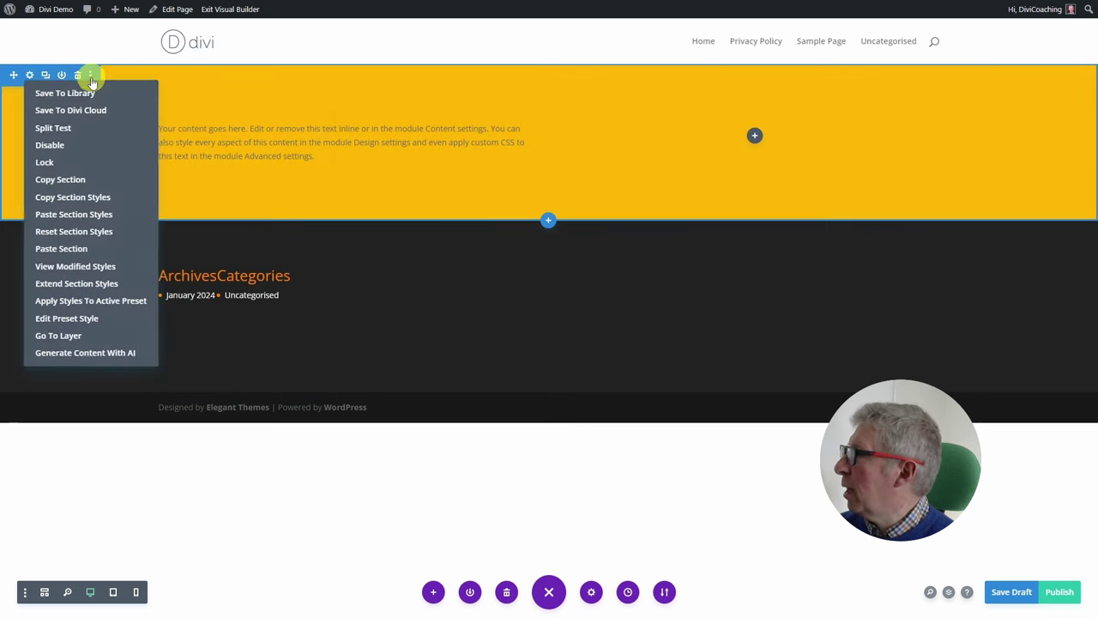
pyautogui.click(70, 266)
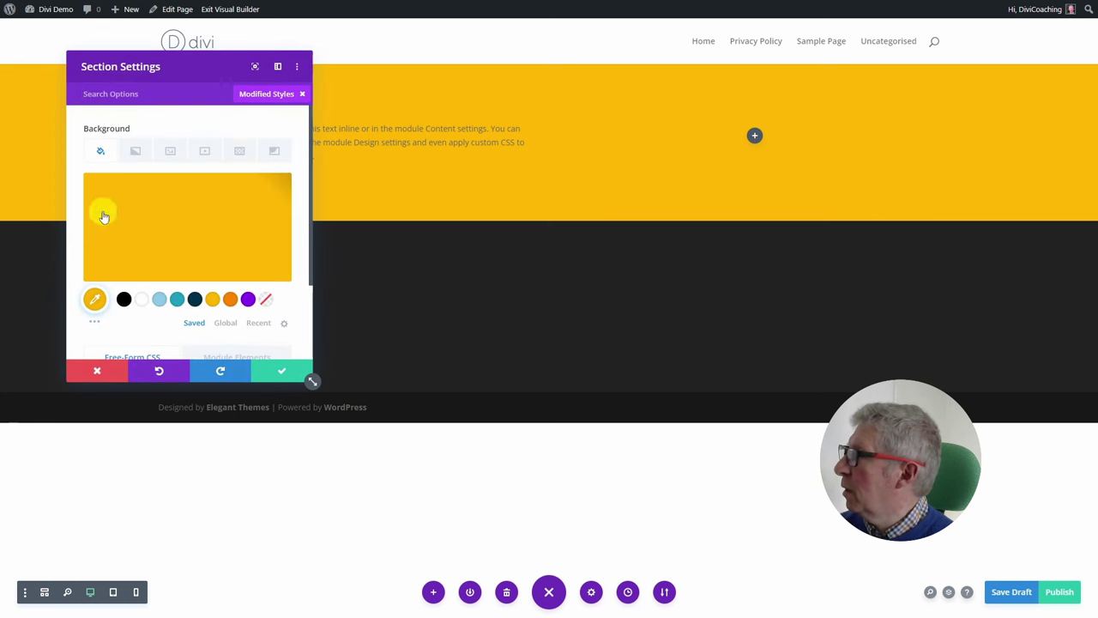
pyautogui.scroll(-3, 171, 265)
pyautogui.scroll(3, 171, 265)
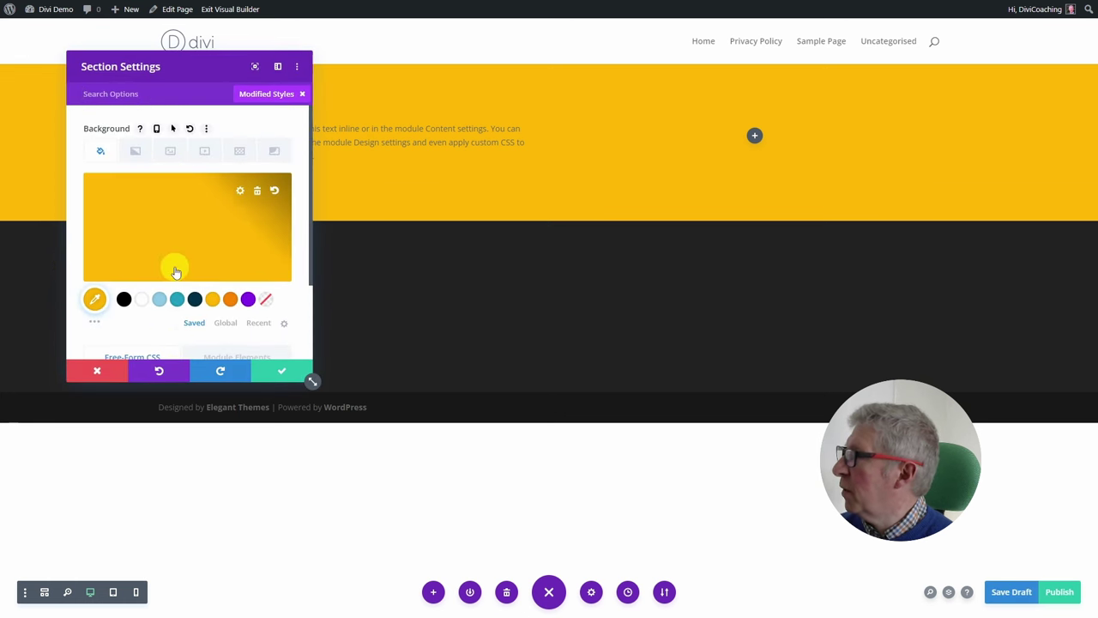
pyautogui.click(226, 232)
pyautogui.click(310, 383)
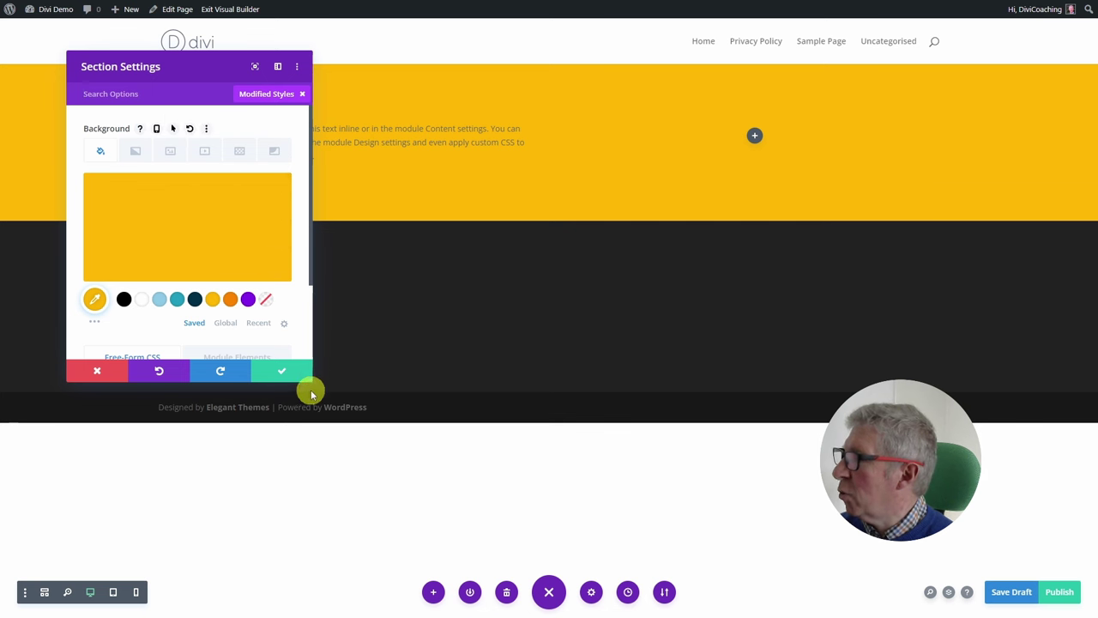
pyautogui.moveTo(310, 380); pyautogui.dragTo(417, 492)
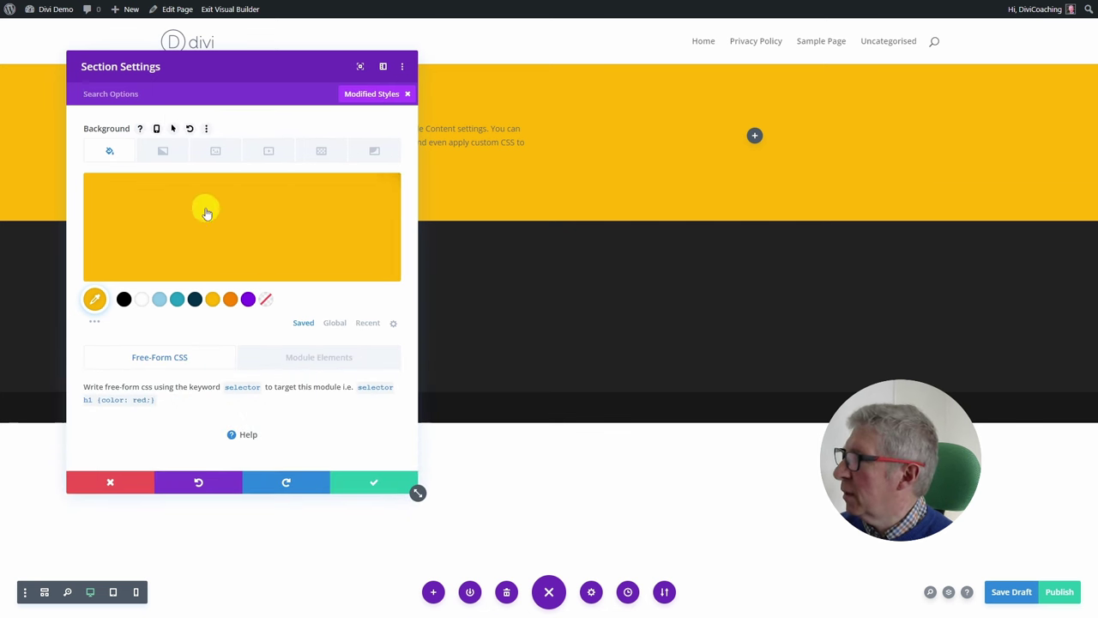
pyautogui.click(95, 480)
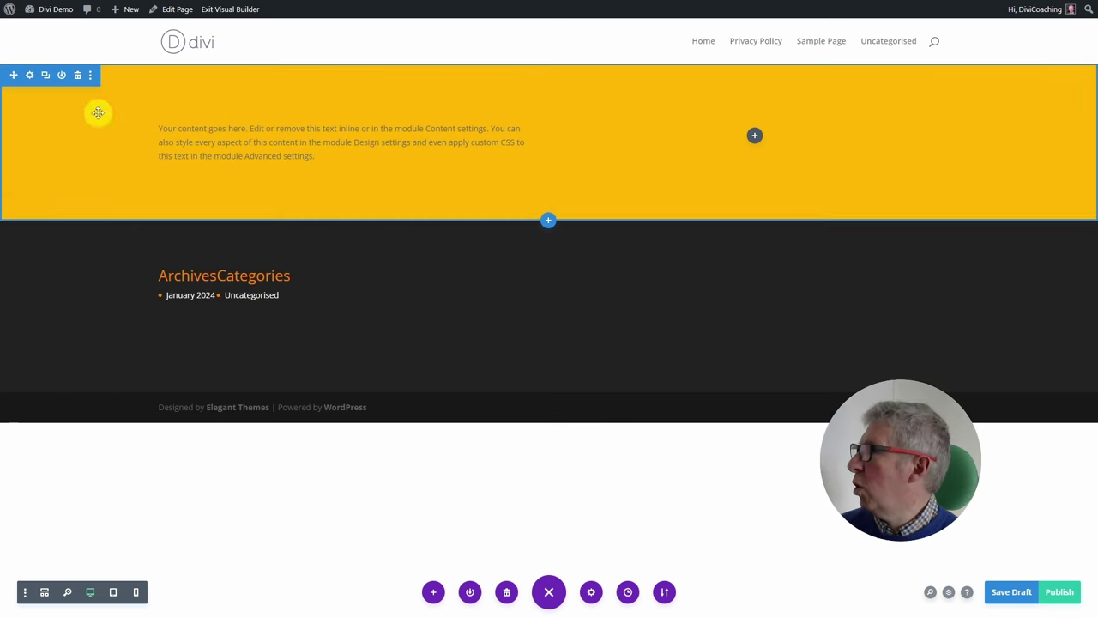
# Add three regular sections without rows below the yellow text section
pyautogui.click(90, 74)
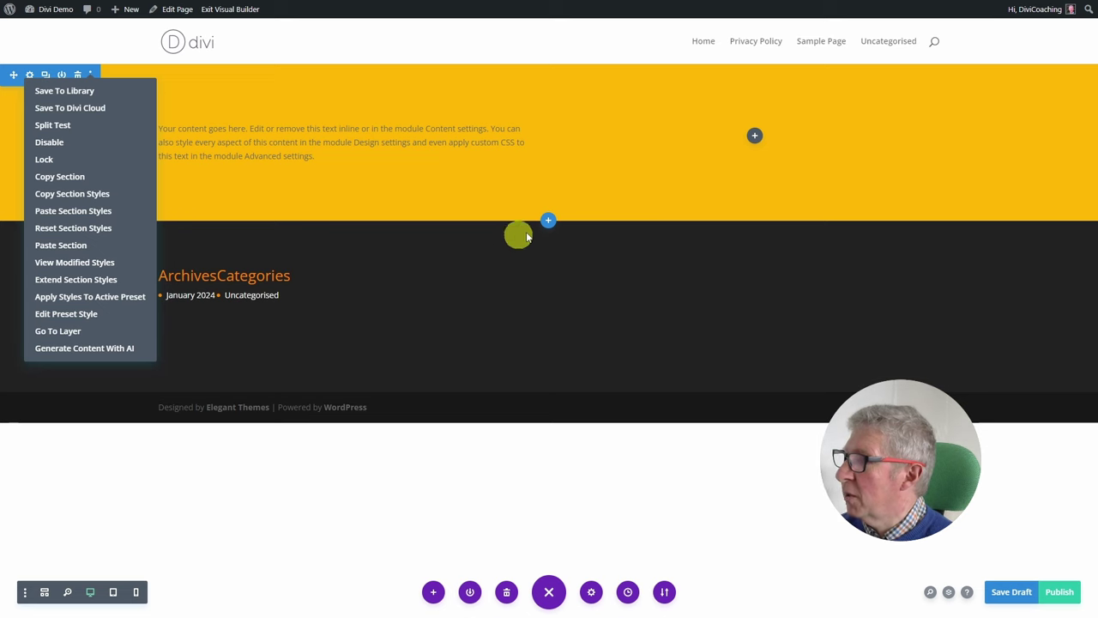
pyautogui.click(550, 221)
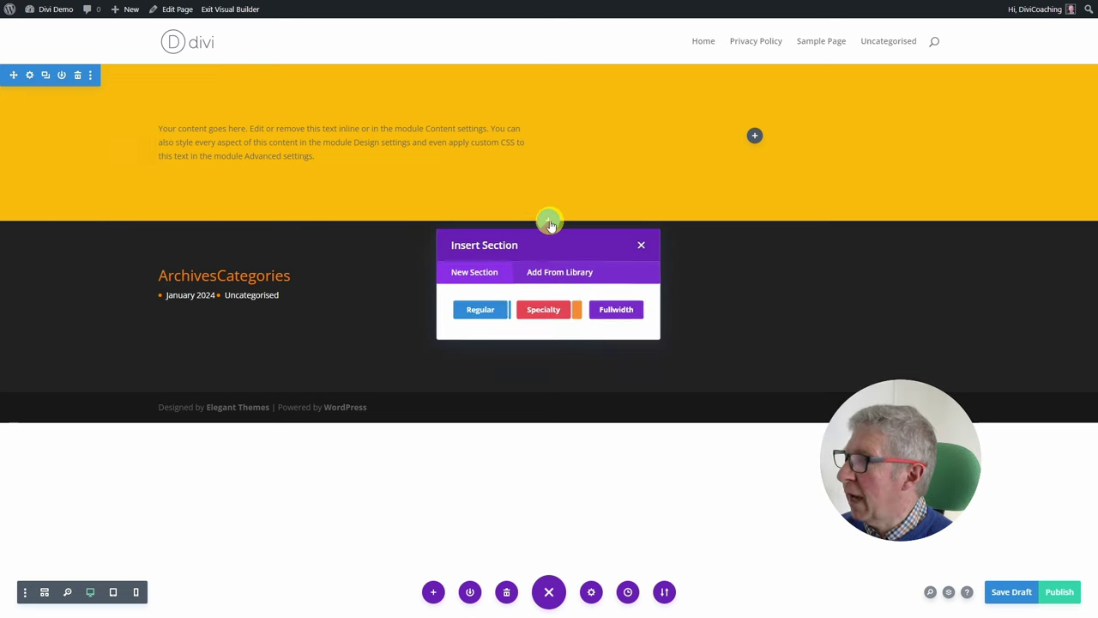
pyautogui.click(478, 313)
pyautogui.click(455, 266)
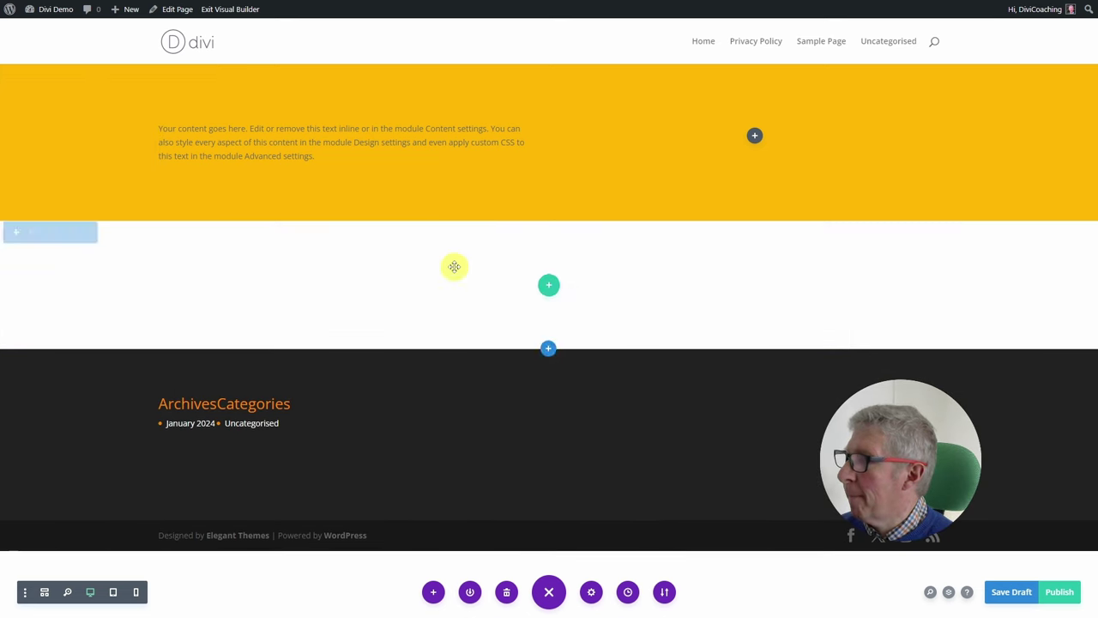
pyautogui.click(549, 347)
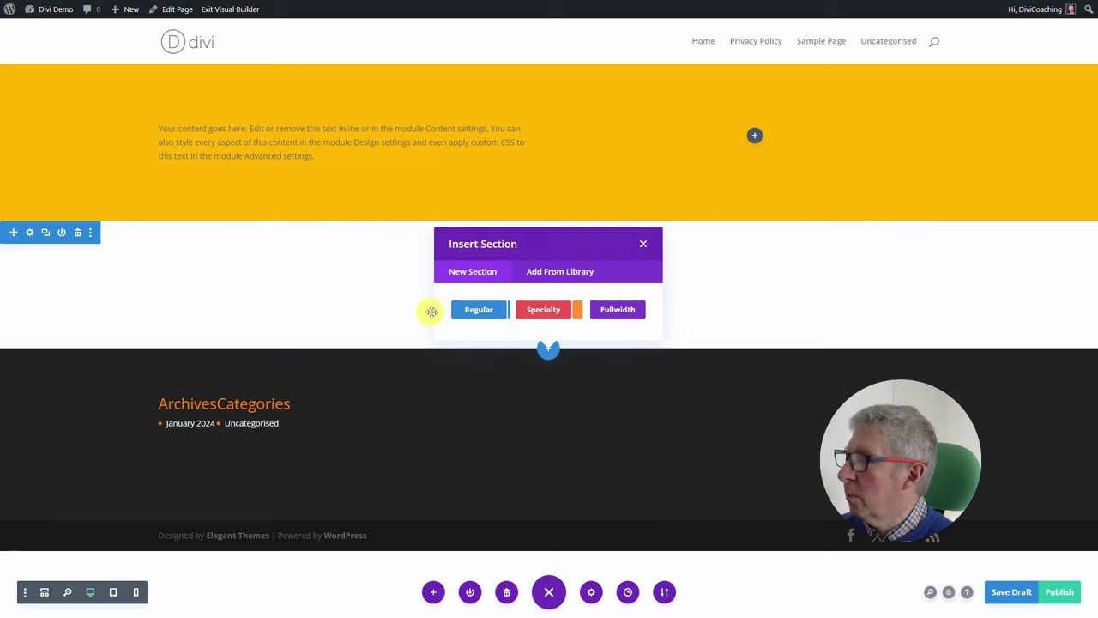
pyautogui.click(466, 316)
pyautogui.scroll(-1, 437, 335)
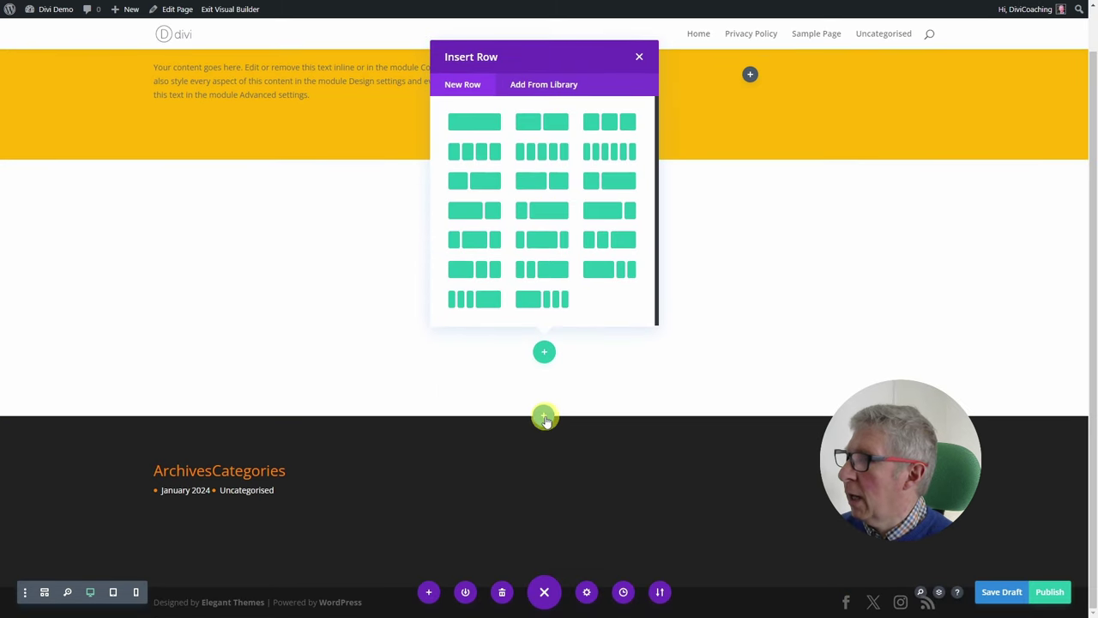
pyautogui.click(544, 418)
pyautogui.click(493, 380)
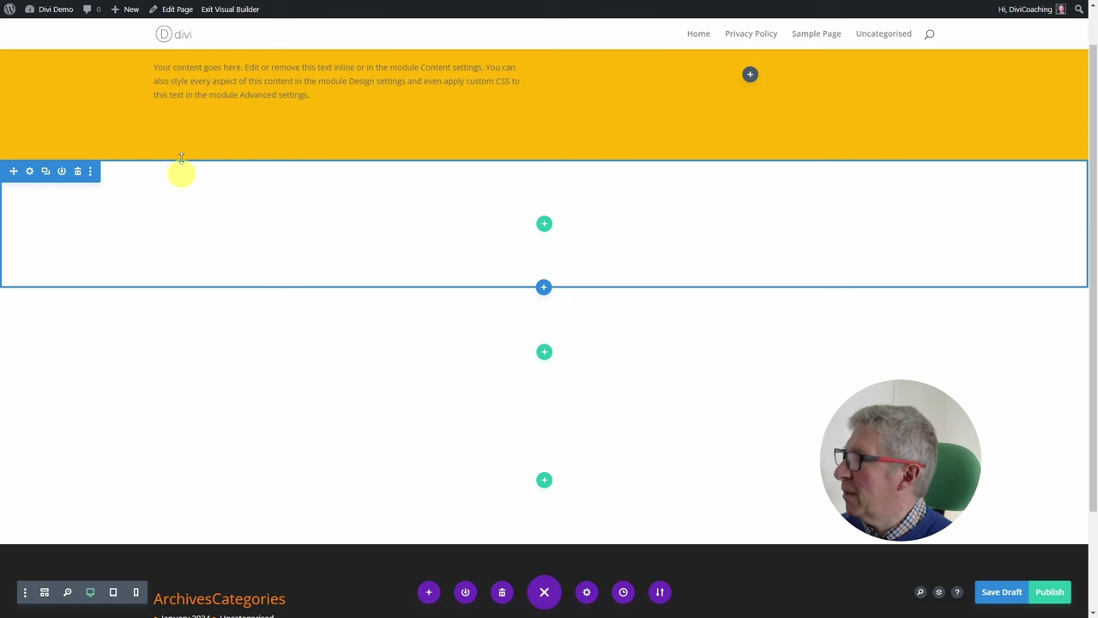
# Extend the yellow section's styles to all sections throughout this page
pyautogui.scroll(1, 231, 112)
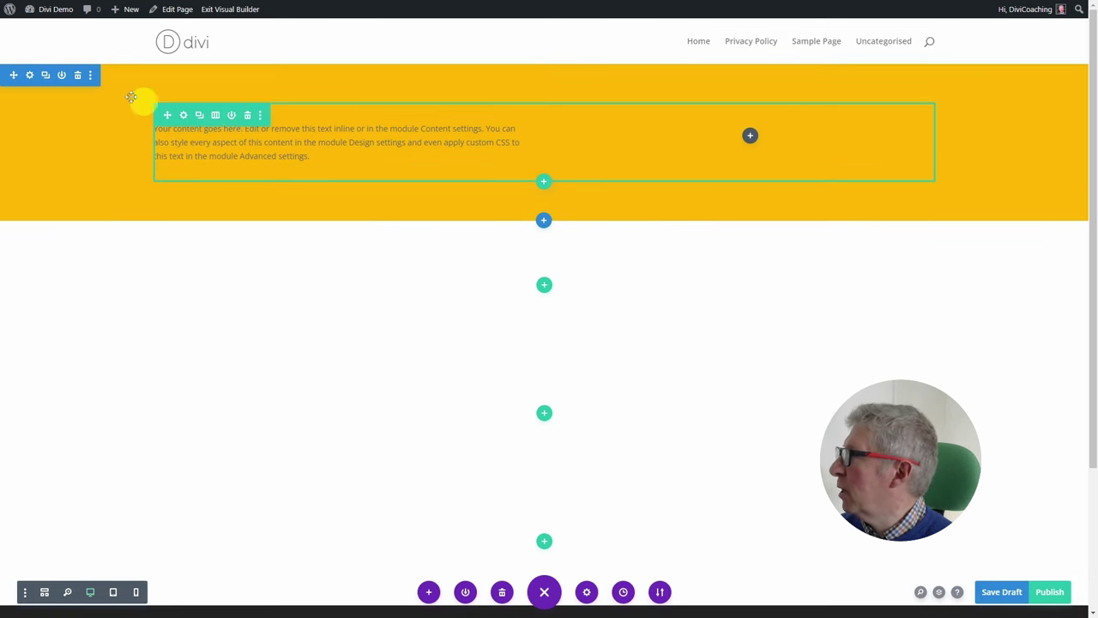
pyautogui.click(90, 76)
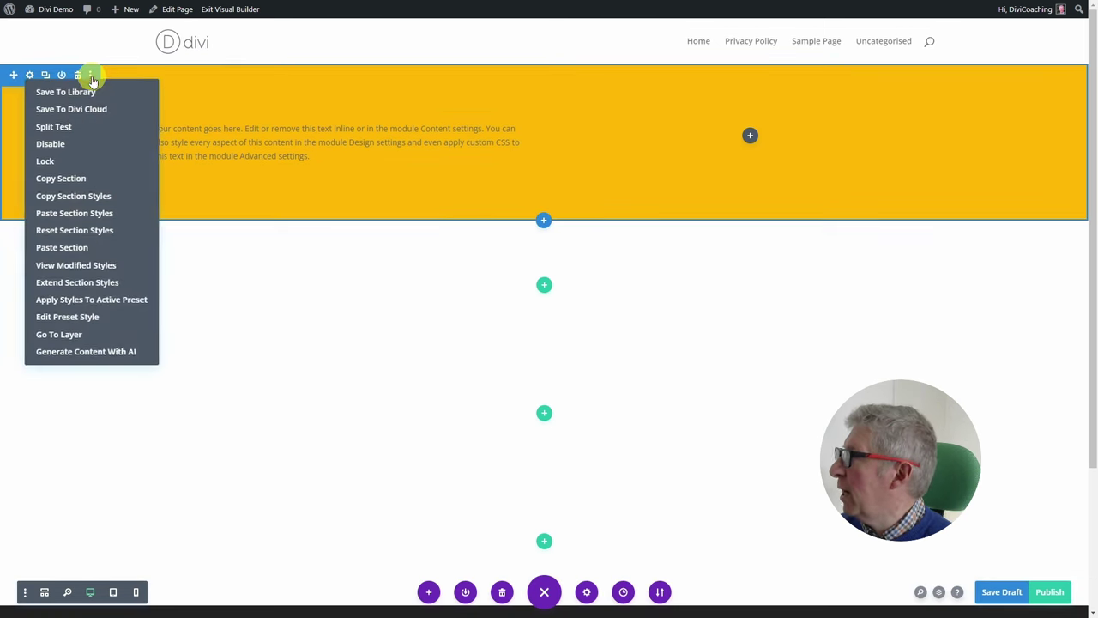
pyautogui.click(53, 286)
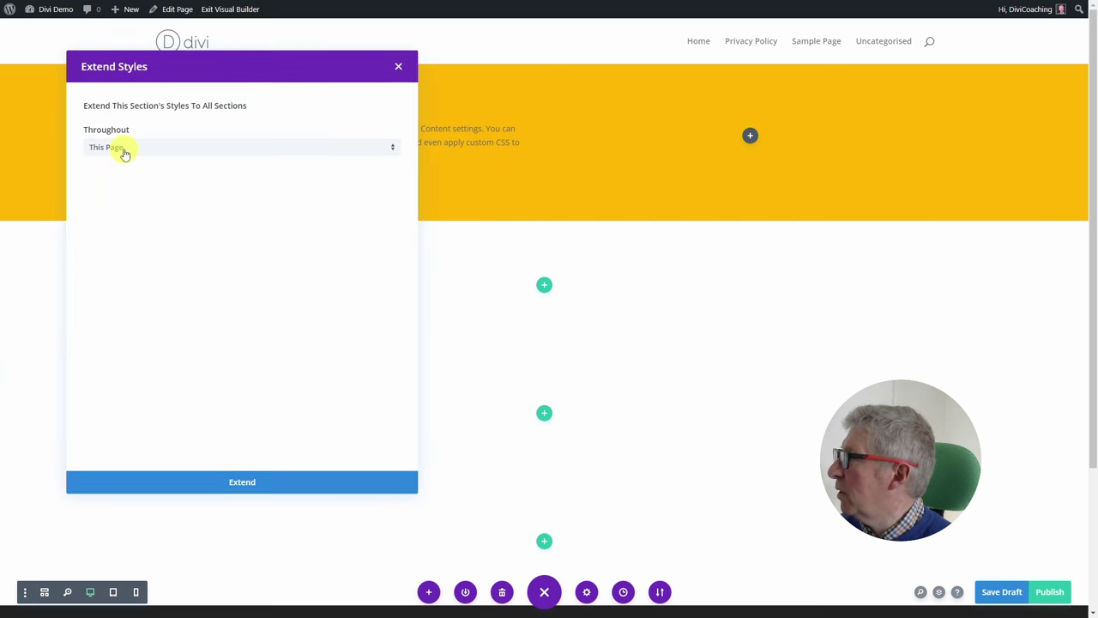
pyautogui.click(238, 481)
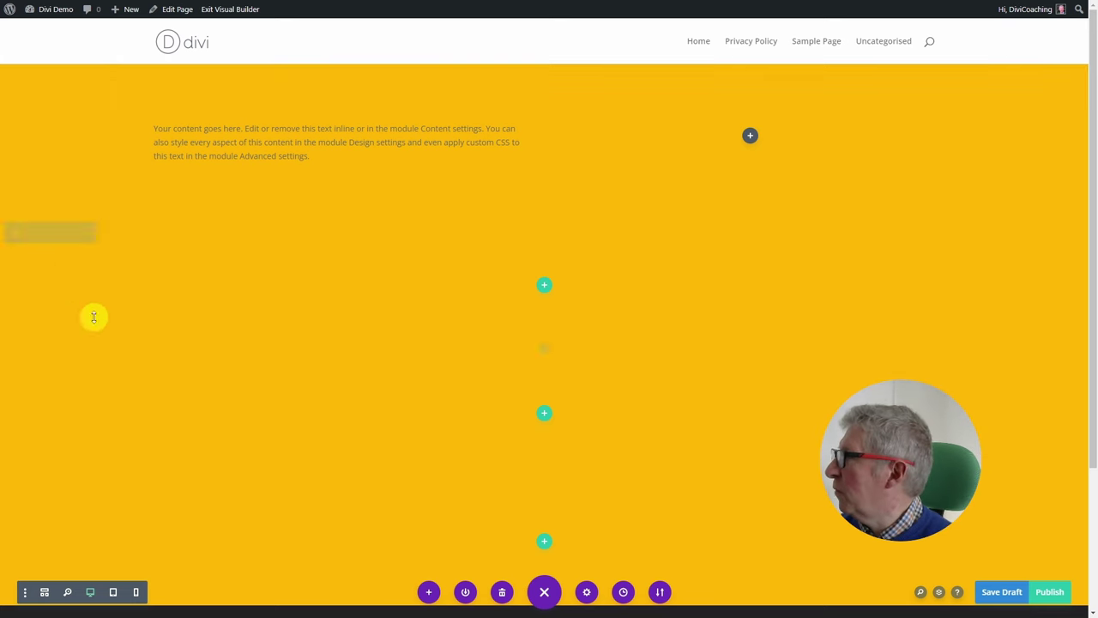
# Delete the three empty yellow sections below the text section
pyautogui.click(77, 489)
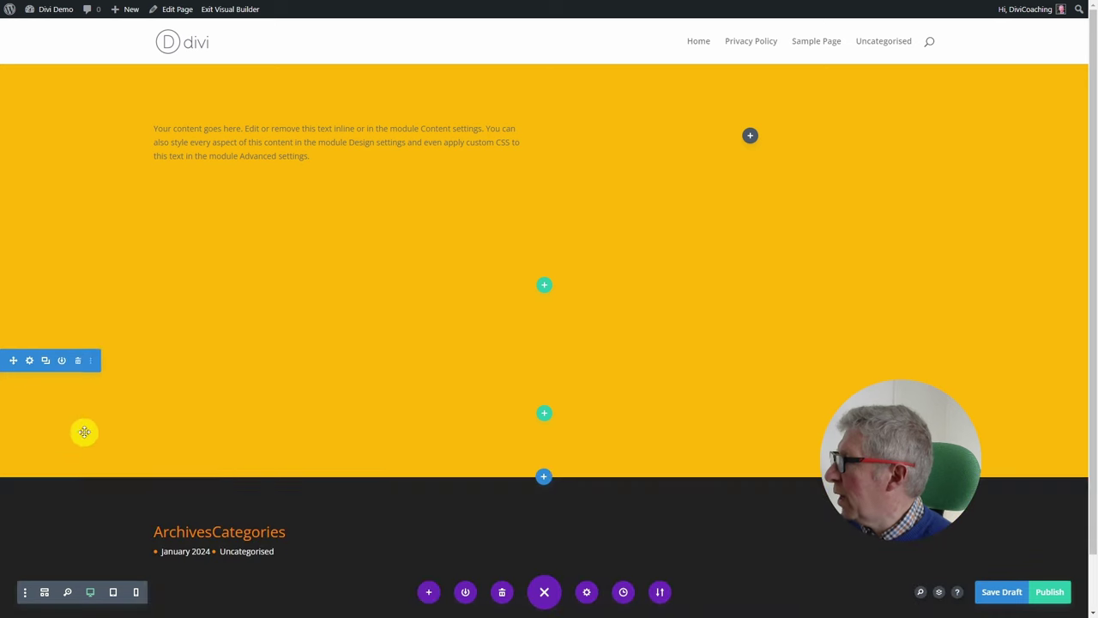
pyautogui.click(77, 360)
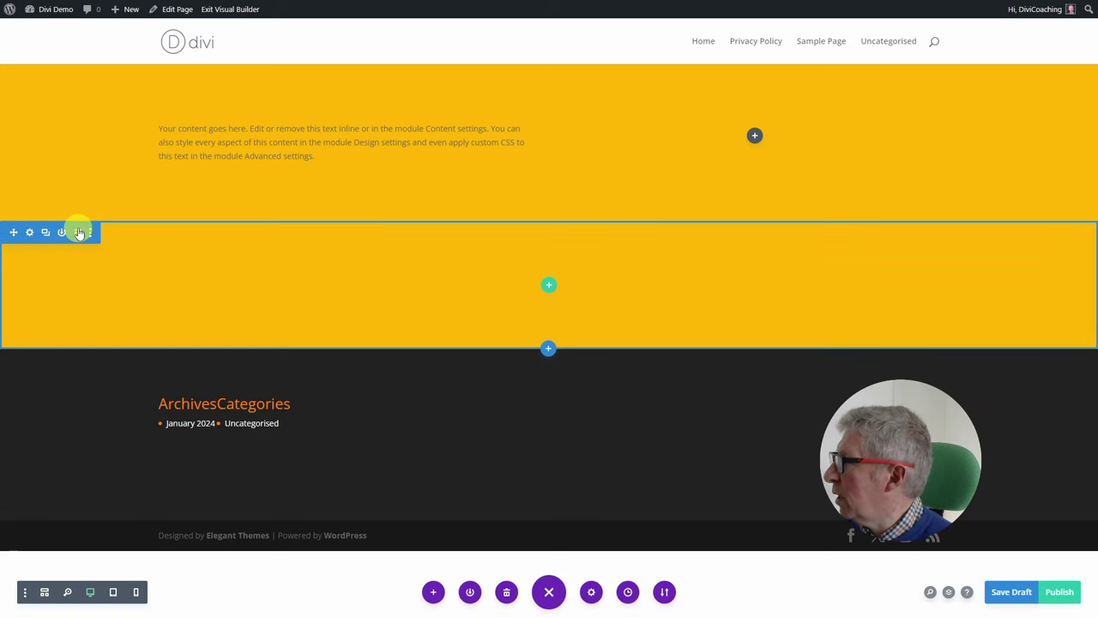
pyautogui.click(77, 231)
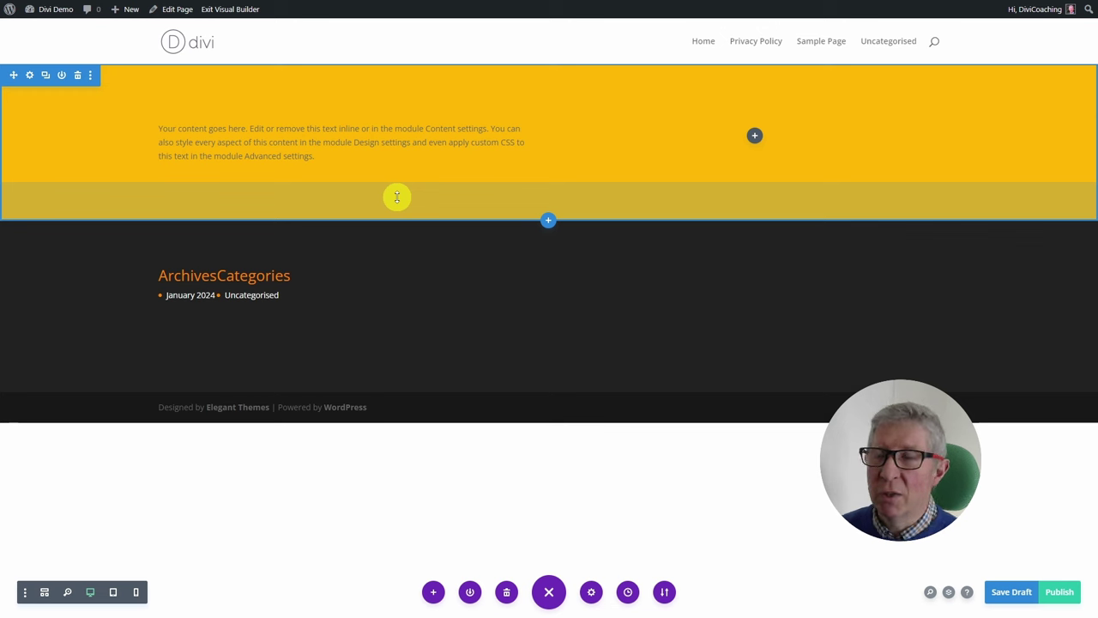
# Open the yellow section's settings to view its assigned preset, and close them without saving
pyautogui.click(91, 77)
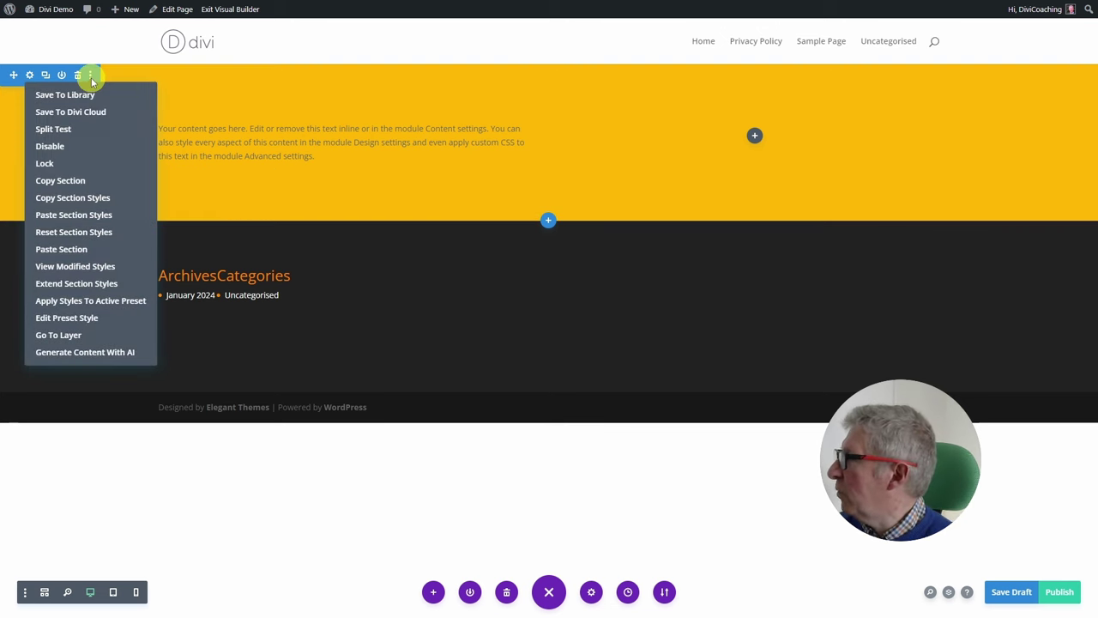
pyautogui.click(89, 307)
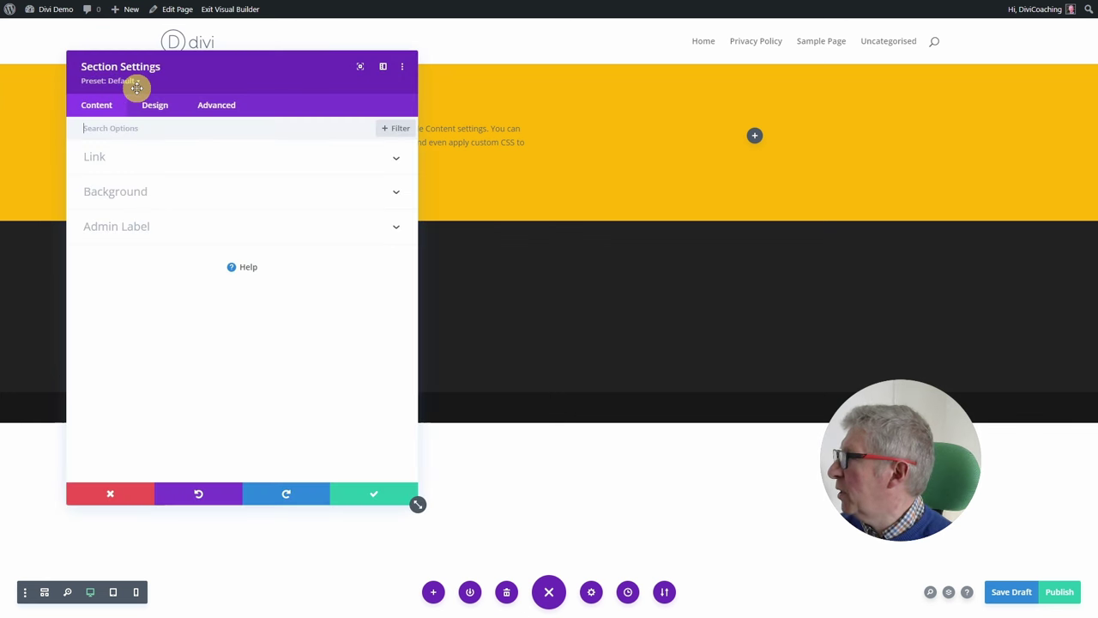
pyautogui.click(103, 493)
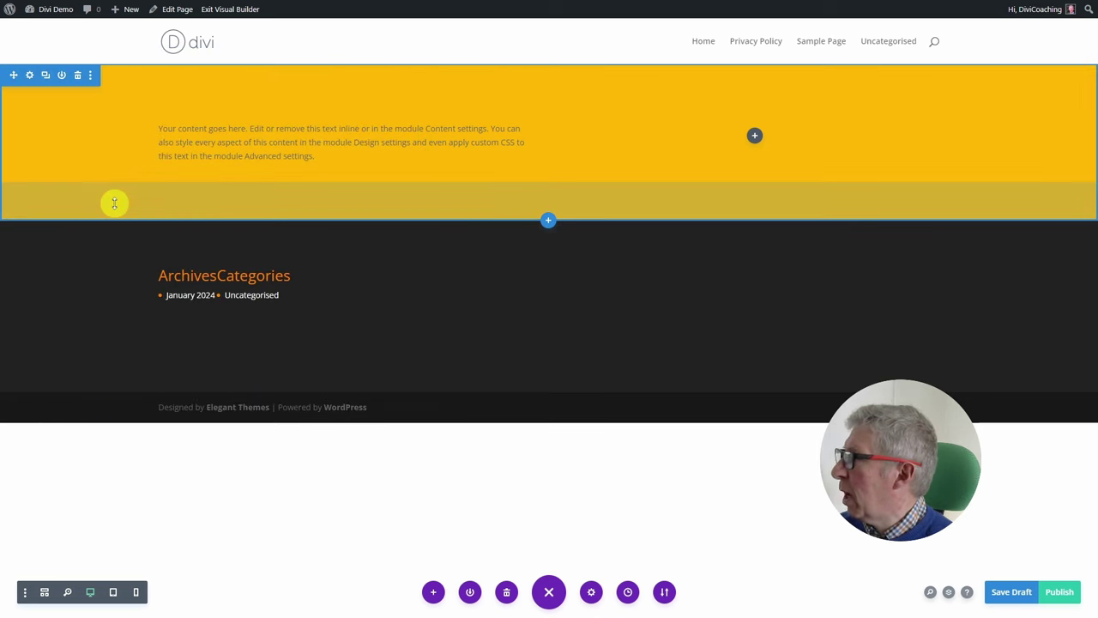
# Go to the yellow section's layer, close the Layers window, and reopen it from the page controls
pyautogui.click(90, 75)
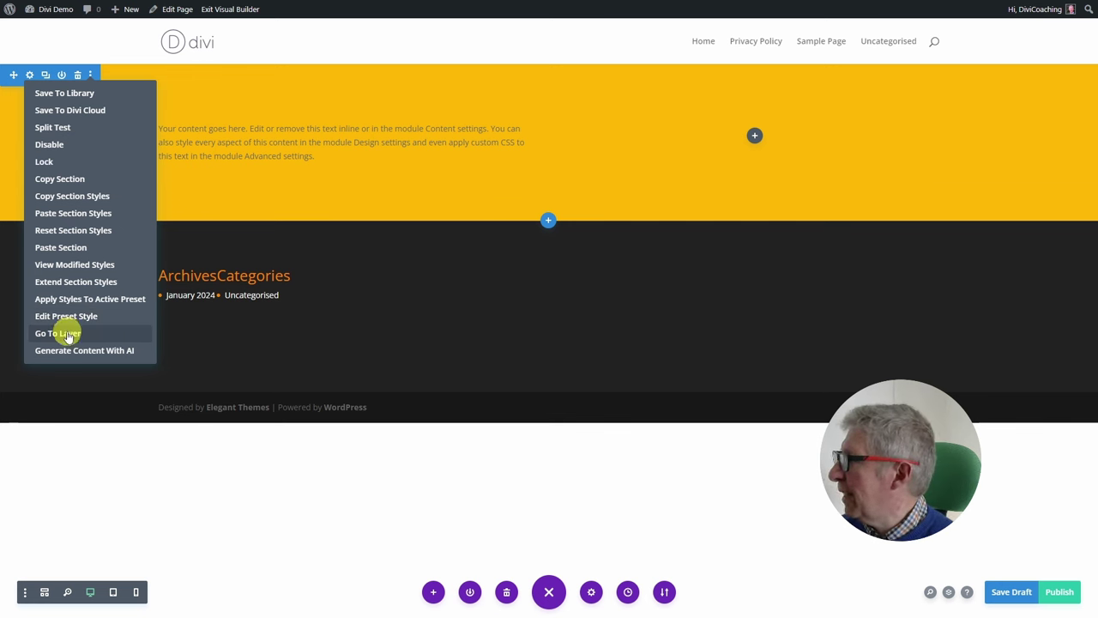
pyautogui.click(58, 333)
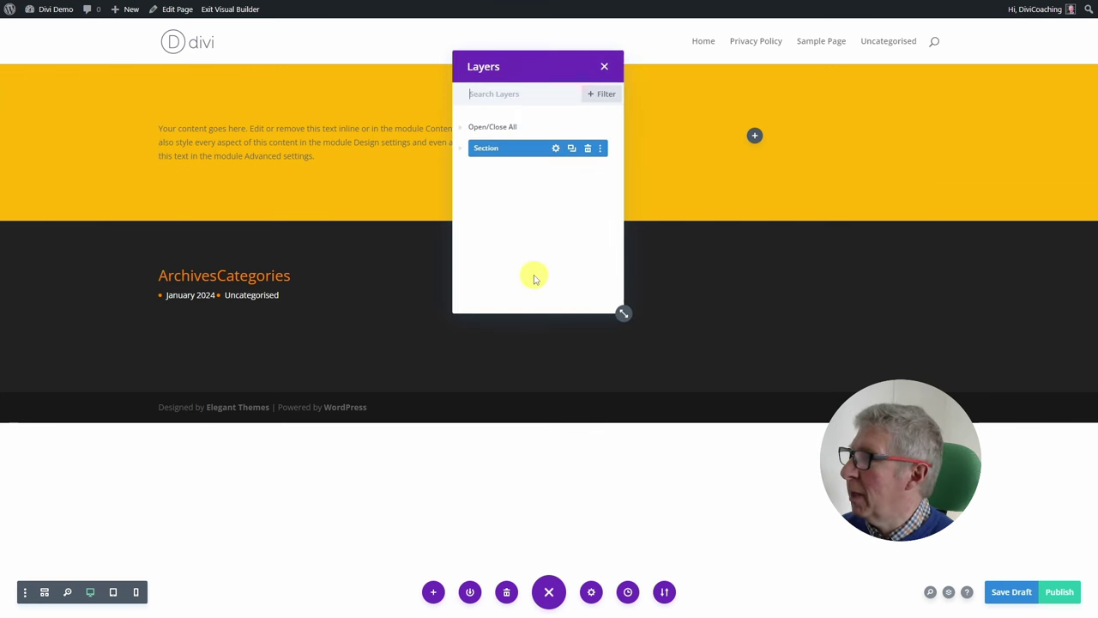
pyautogui.click(609, 70)
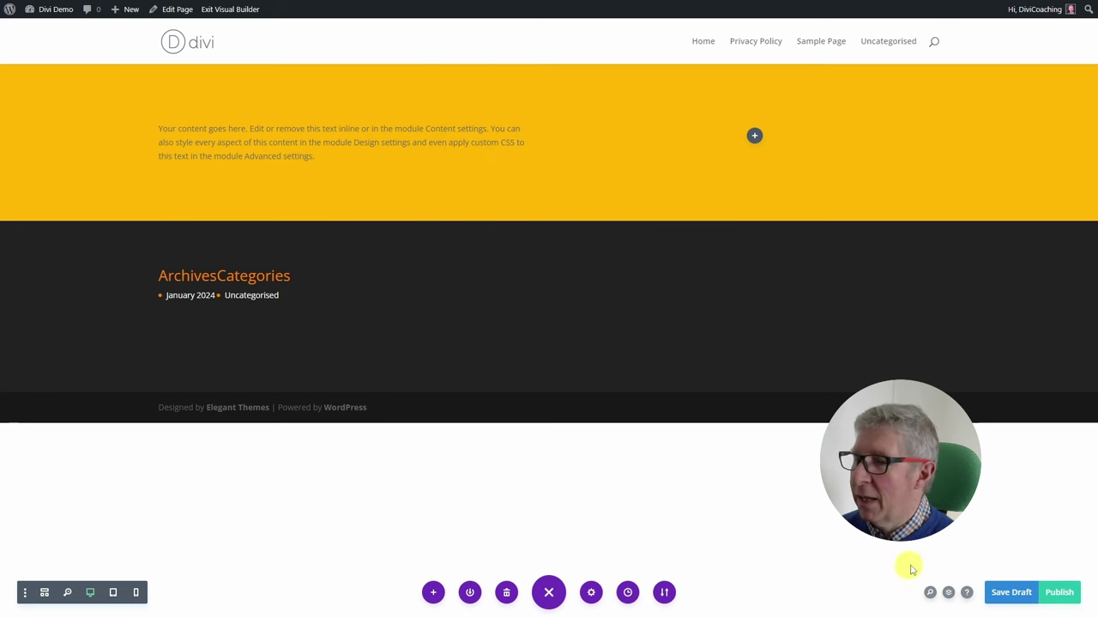
pyautogui.click(948, 594)
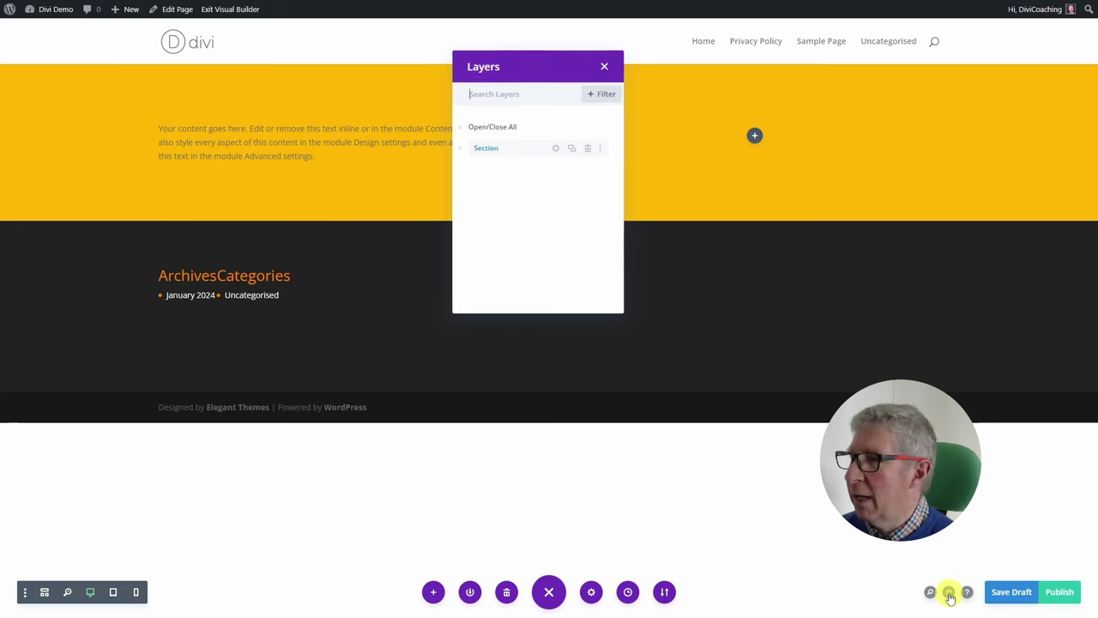
# Close the Layers window and generate content with AI for the yellow section
pyautogui.click(605, 70)
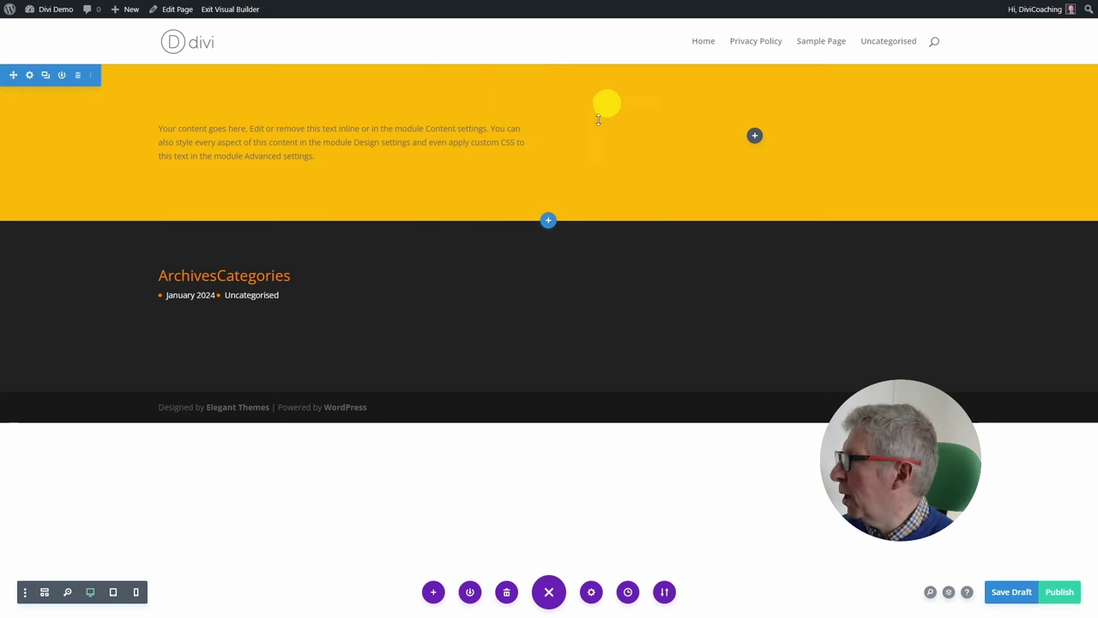
pyautogui.click(91, 75)
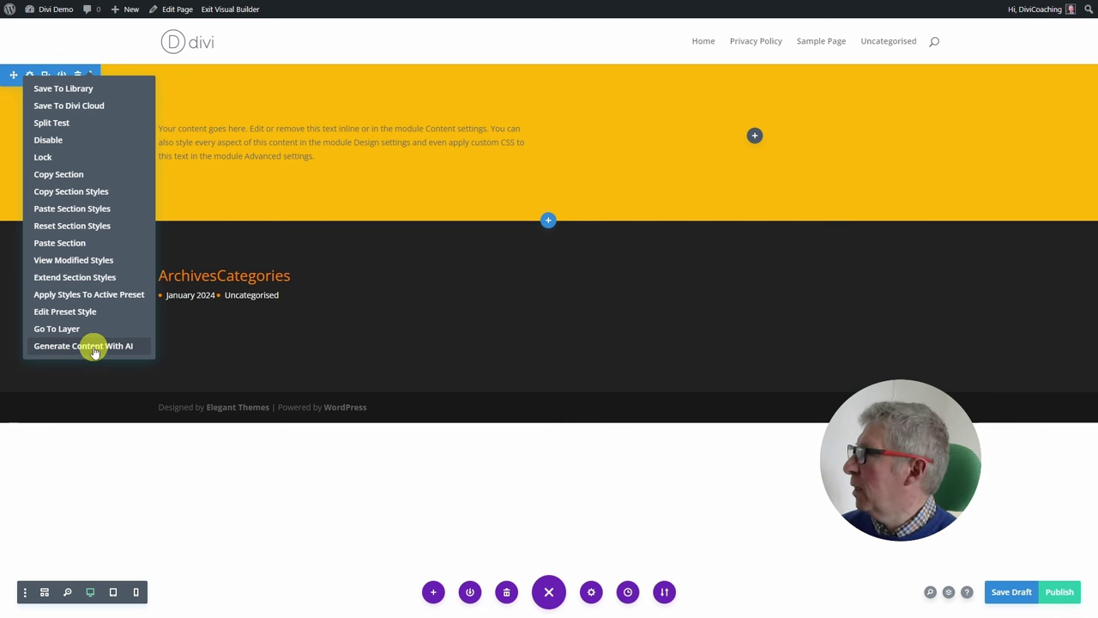
pyautogui.click(94, 348)
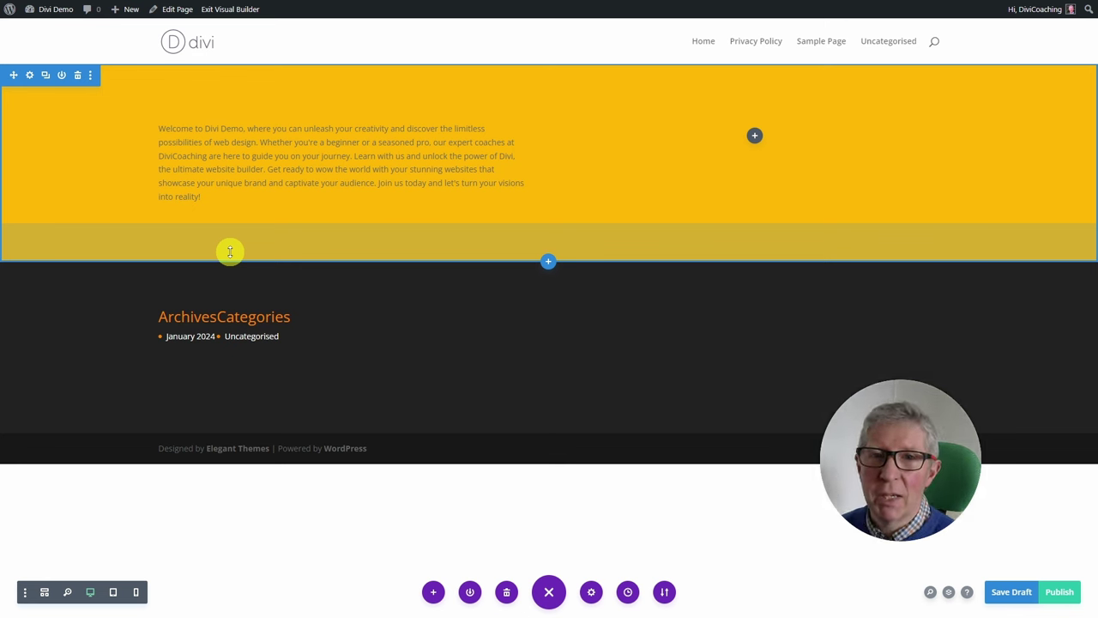
# Compare the additional options available for the yellow section, its row and its text module
pyautogui.click(91, 77)
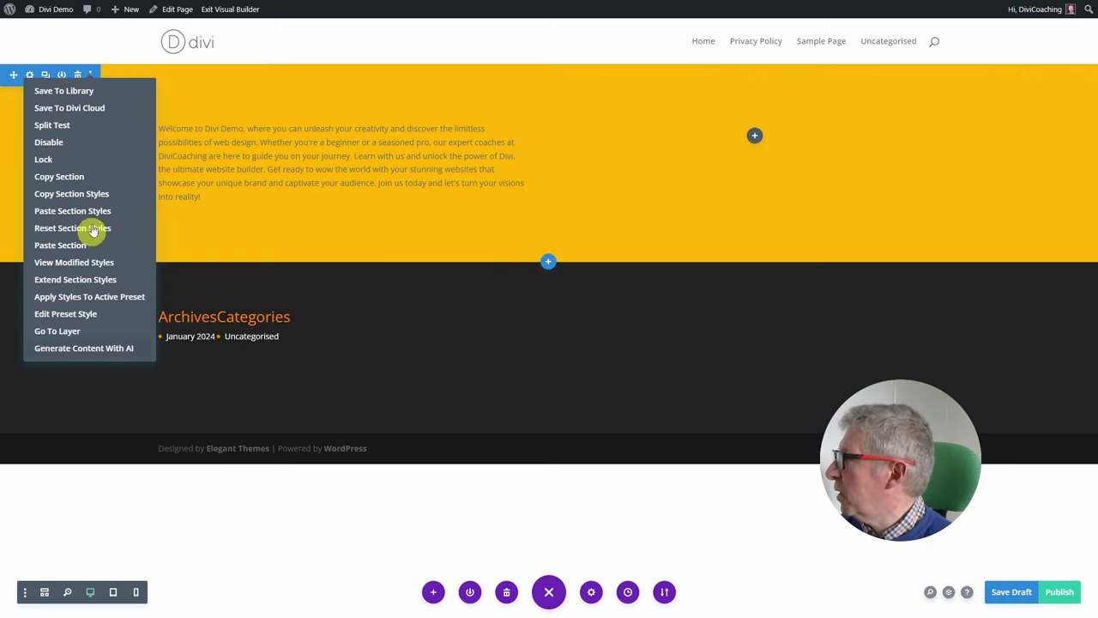
pyautogui.click(93, 76)
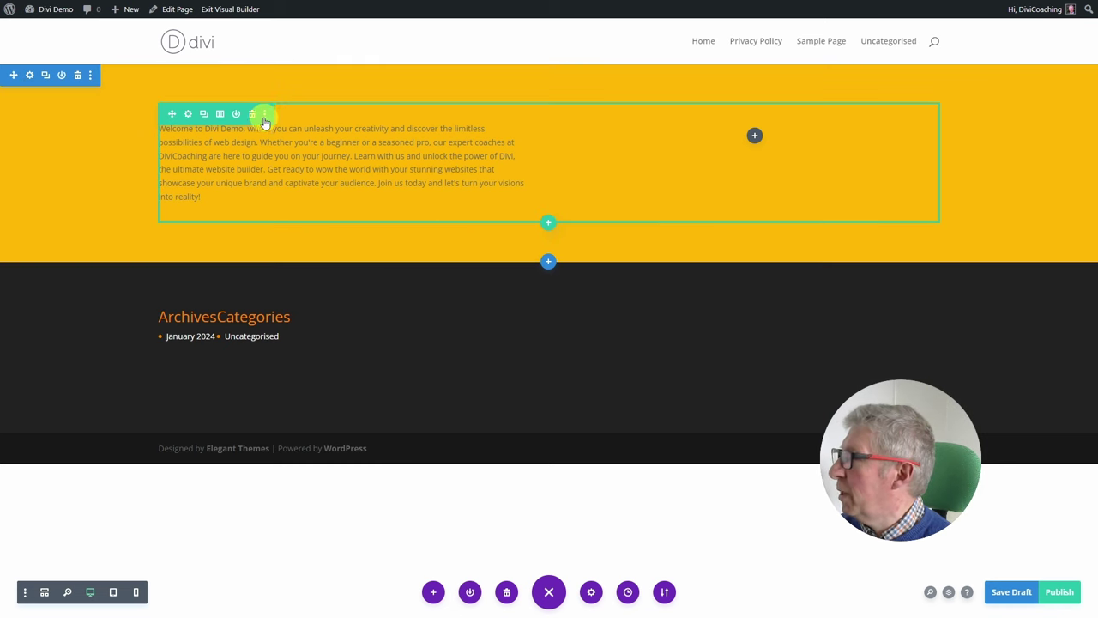
pyautogui.click(265, 115)
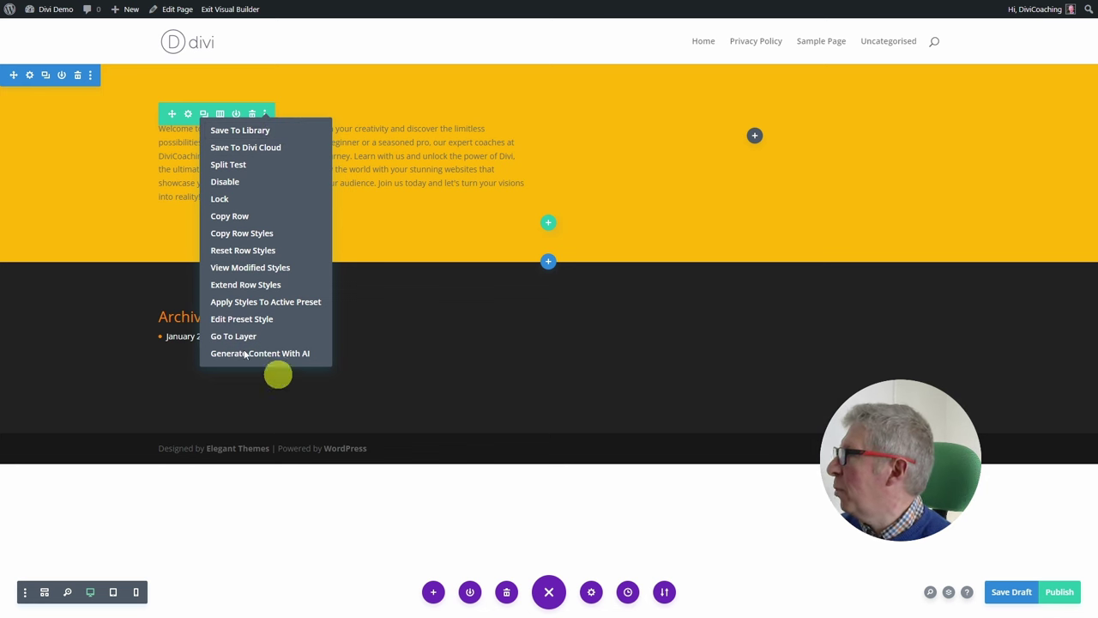
pyautogui.click(90, 76)
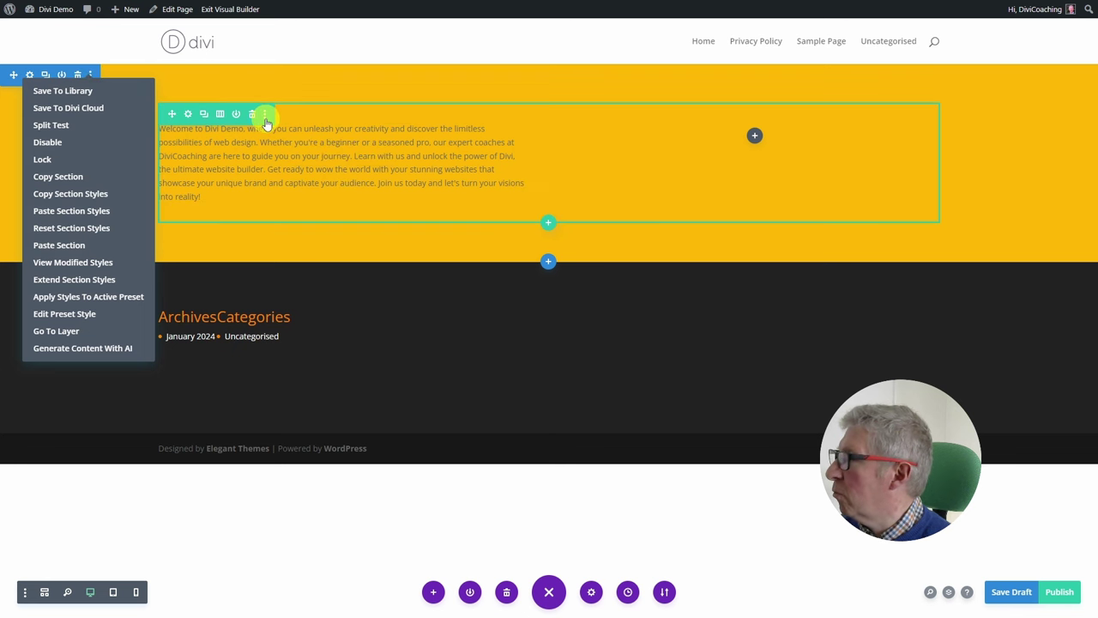
pyautogui.click(264, 113)
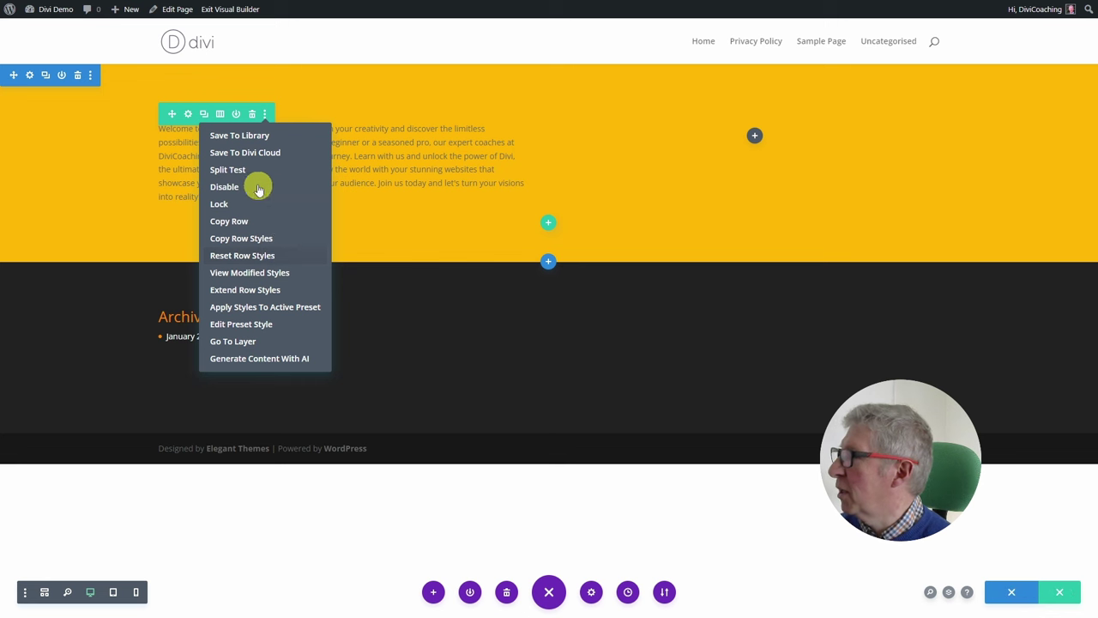
pyautogui.click(234, 161)
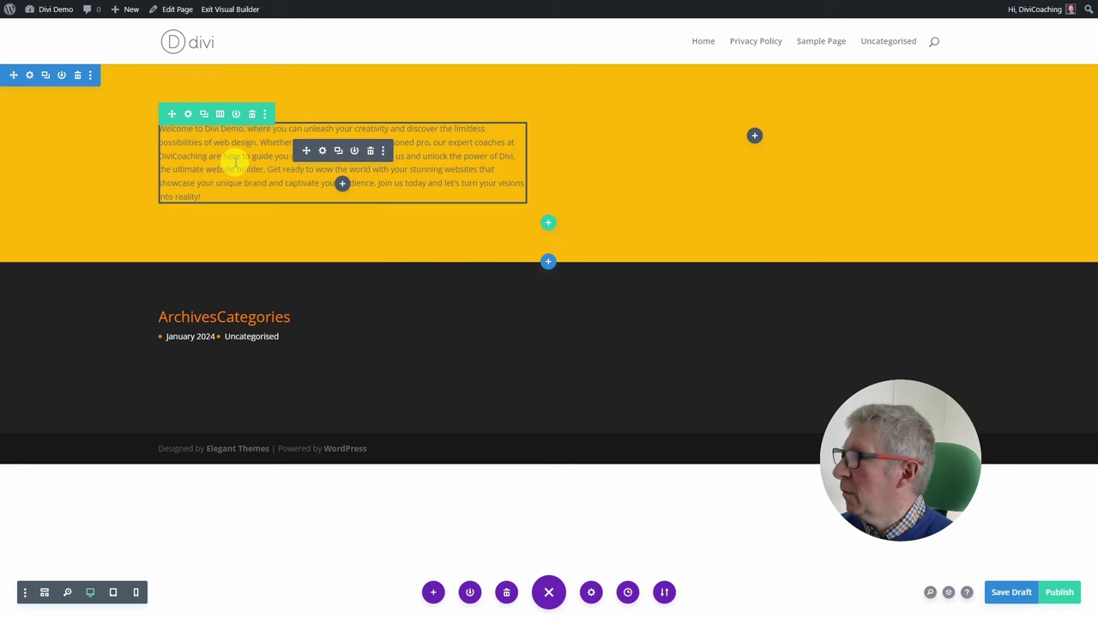
pyautogui.click(383, 150)
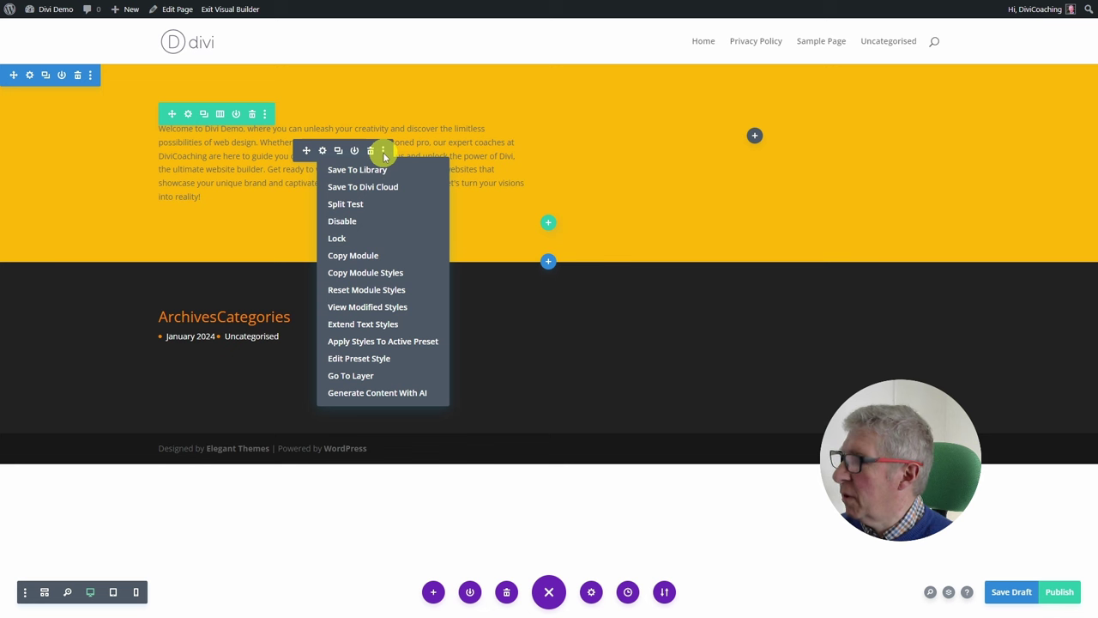
pyautogui.click(368, 252)
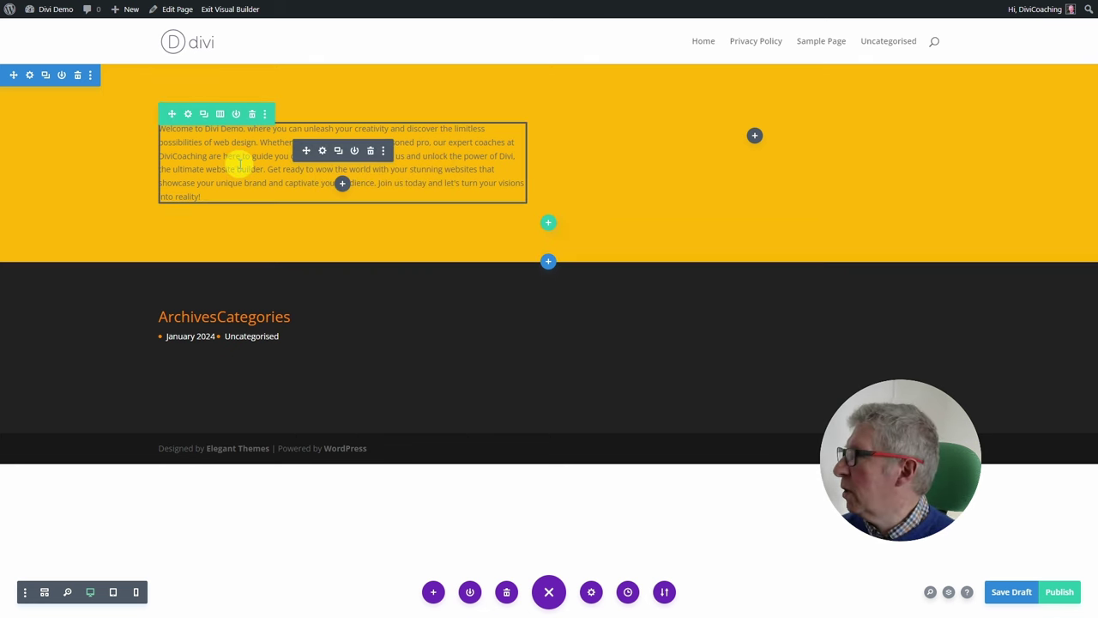
# Duplicate the row's first column, which holds the text, in the row's settings
pyautogui.click(187, 113)
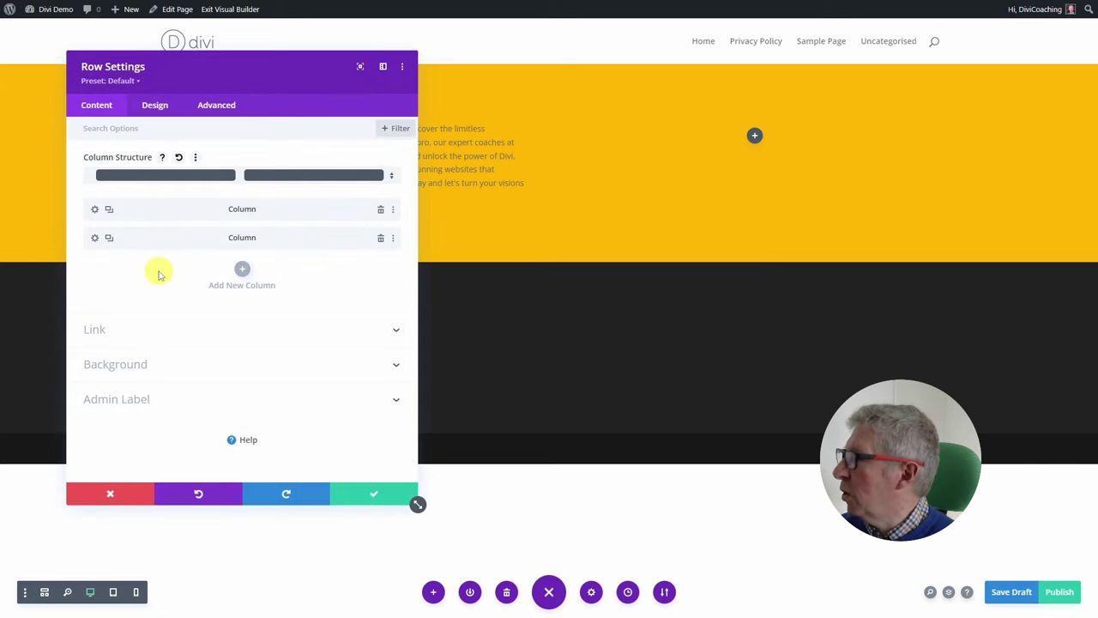
pyautogui.moveTo(265, 62); pyautogui.dragTo(228, 87)
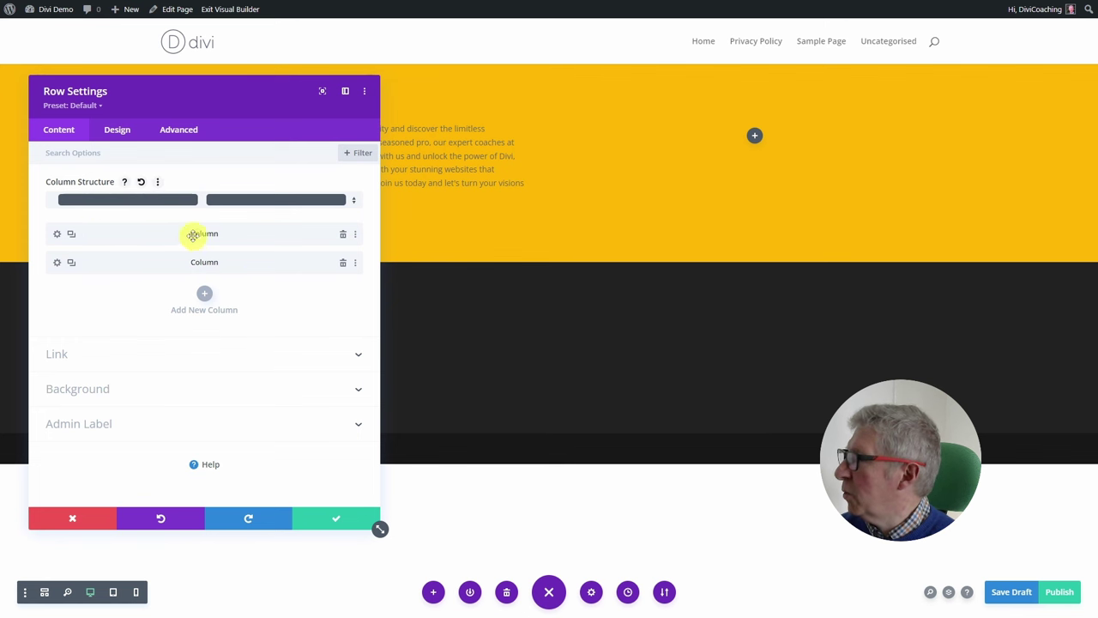
pyautogui.click(72, 236)
pyautogui.moveTo(159, 89); pyautogui.dragTo(201, 85)
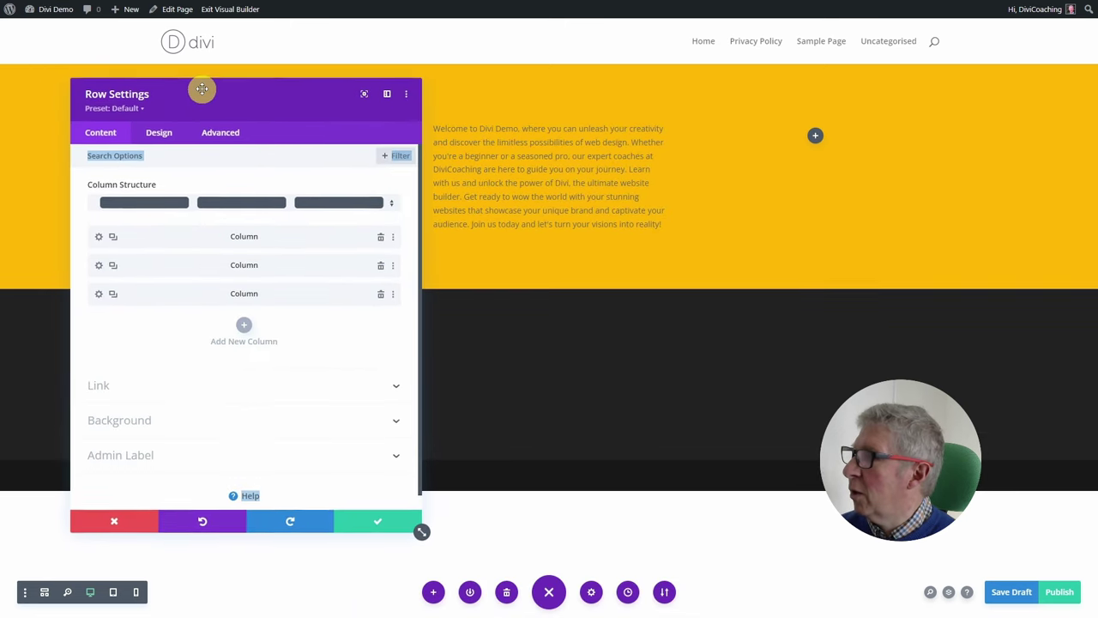
# Insert an Image module in the row's empty third column, using the chocolate cake photo from the media library, and save it
pyautogui.click(816, 138)
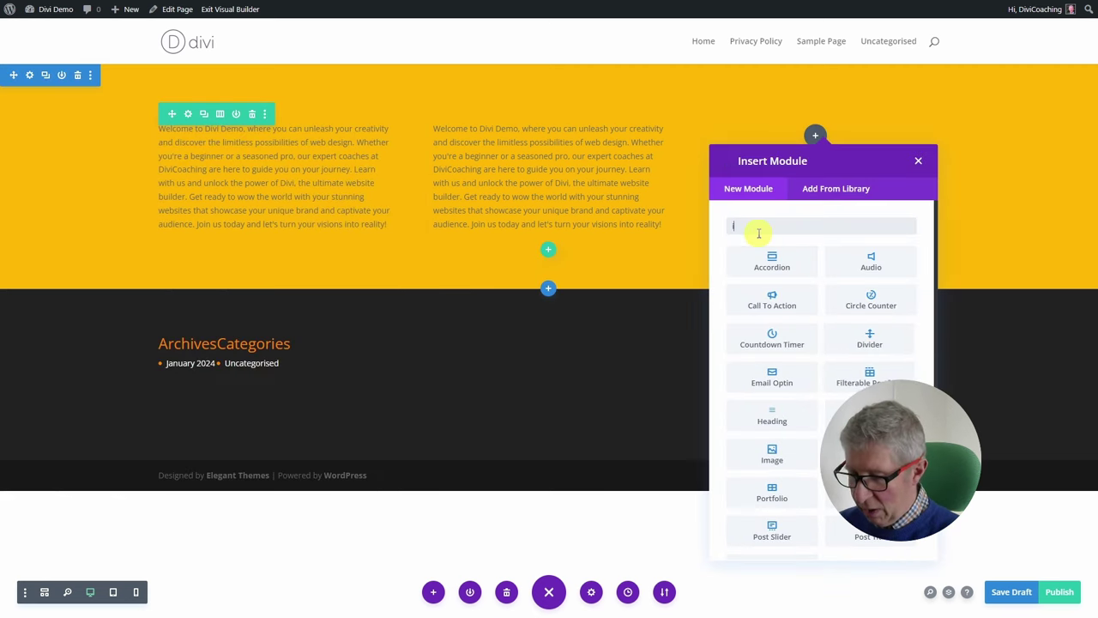
pyautogui.write('image')
pyautogui.click(774, 261)
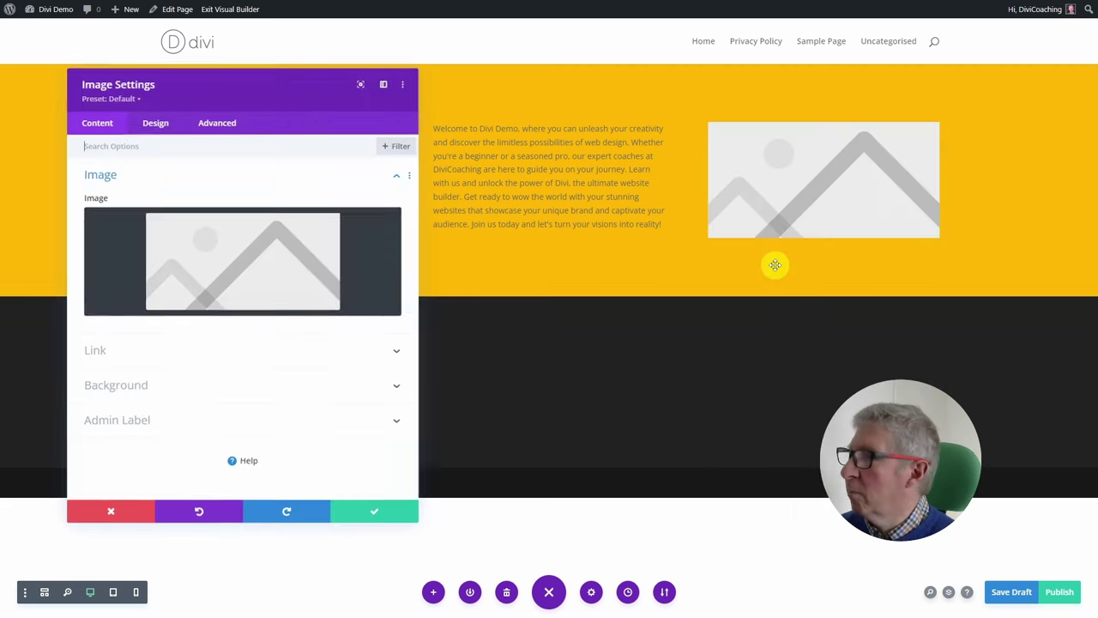
pyautogui.click(266, 275)
pyautogui.click(202, 150)
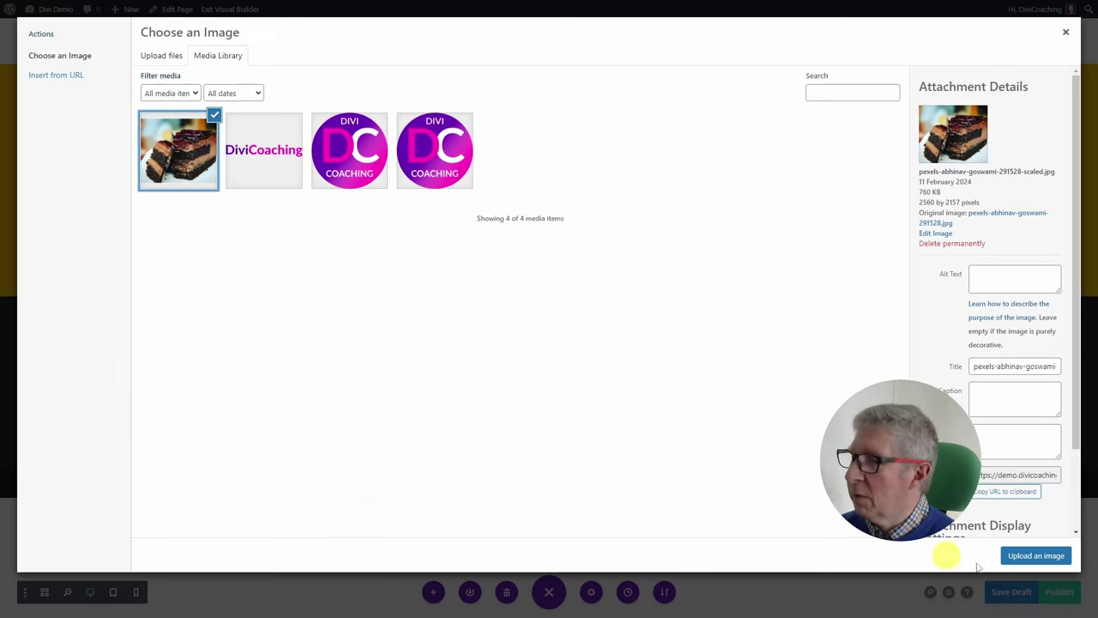
pyautogui.click(1034, 555)
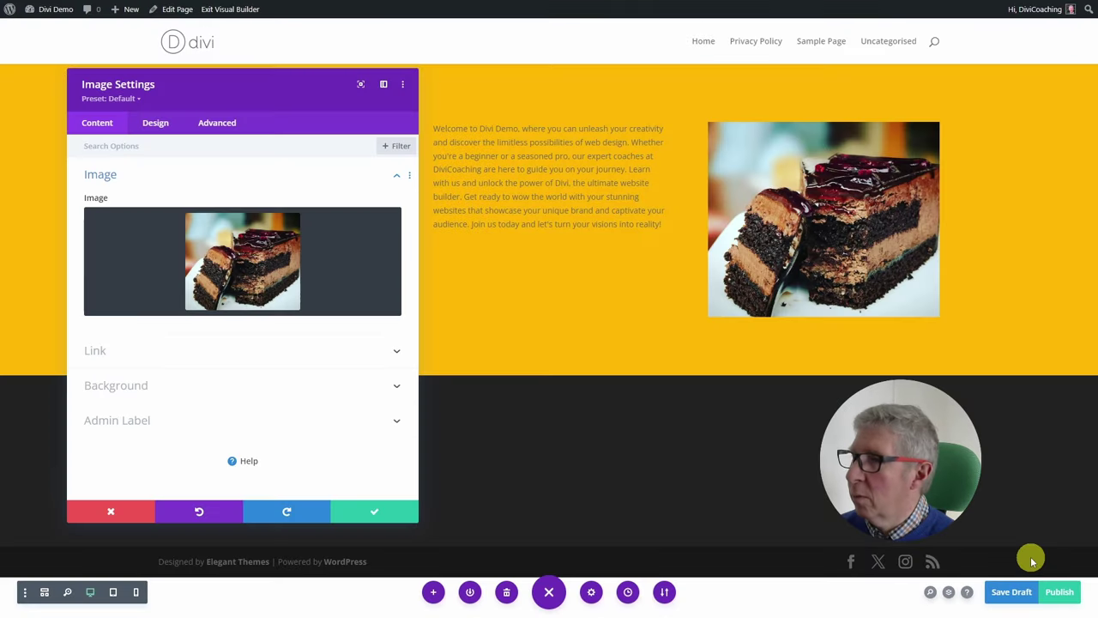
pyautogui.click(355, 512)
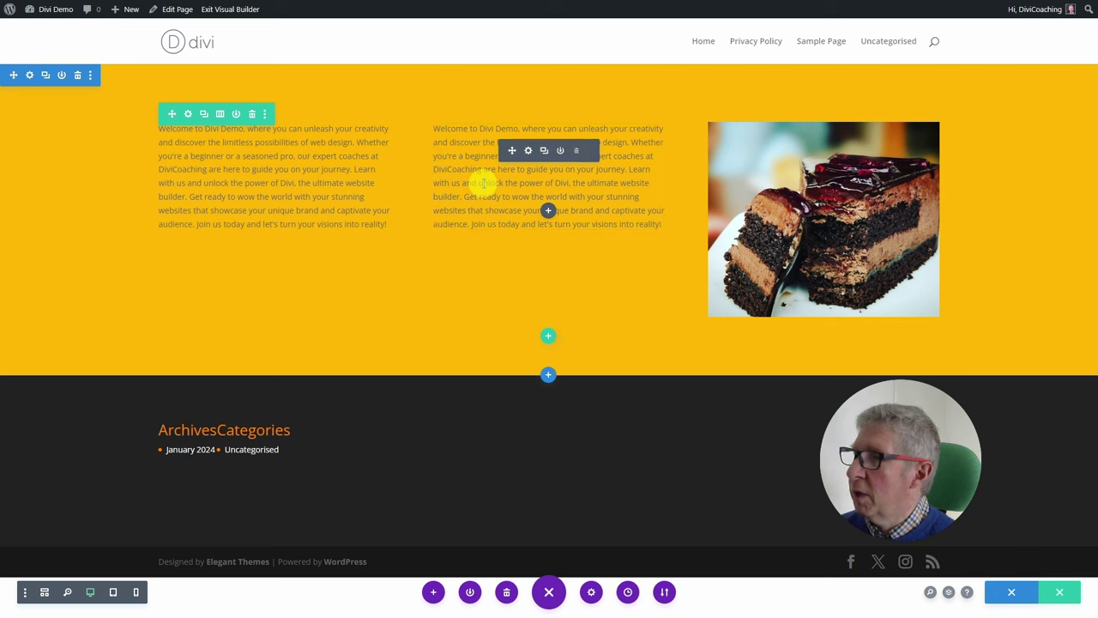
# Move the cake image column to second place in the row, duplicate that column, and save the row settings
pyautogui.click(187, 114)
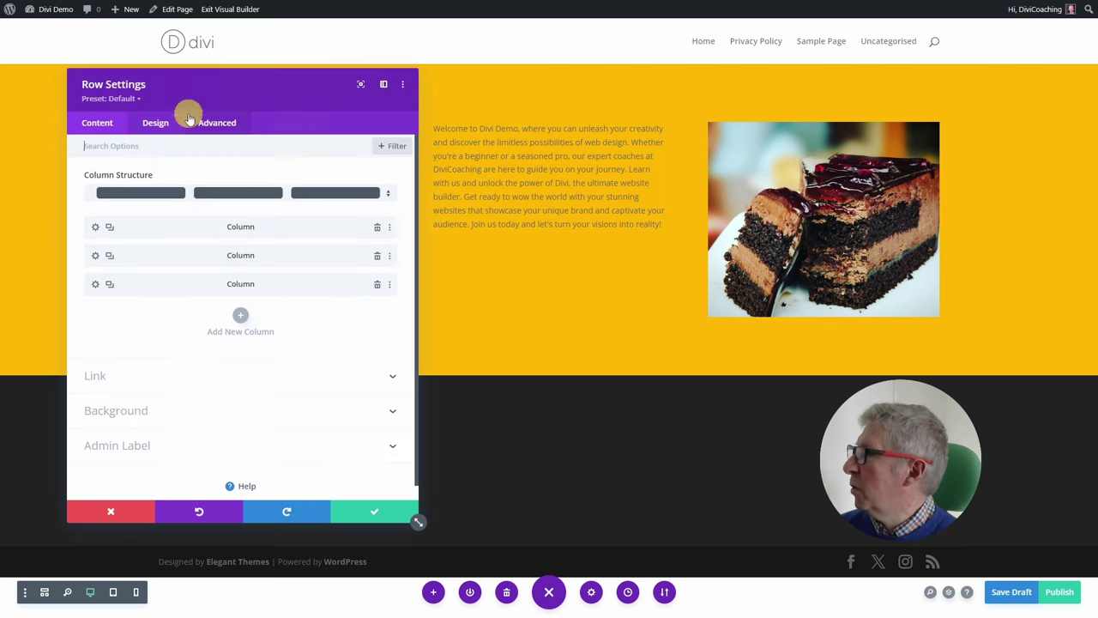
pyautogui.moveTo(146, 284); pyautogui.dragTo(152, 260)
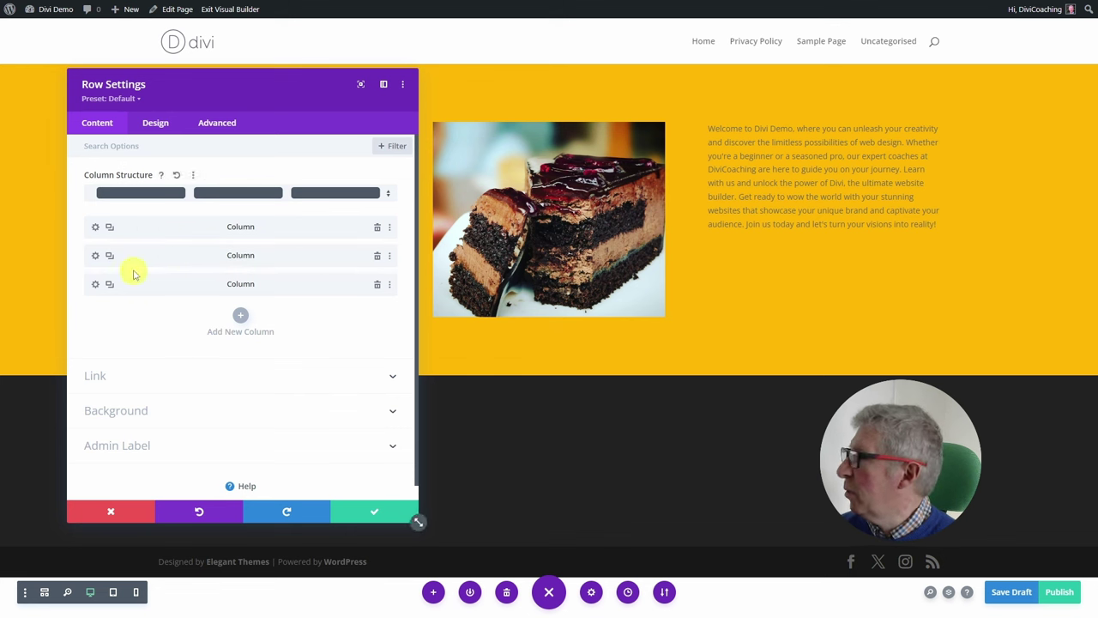
pyautogui.click(109, 255)
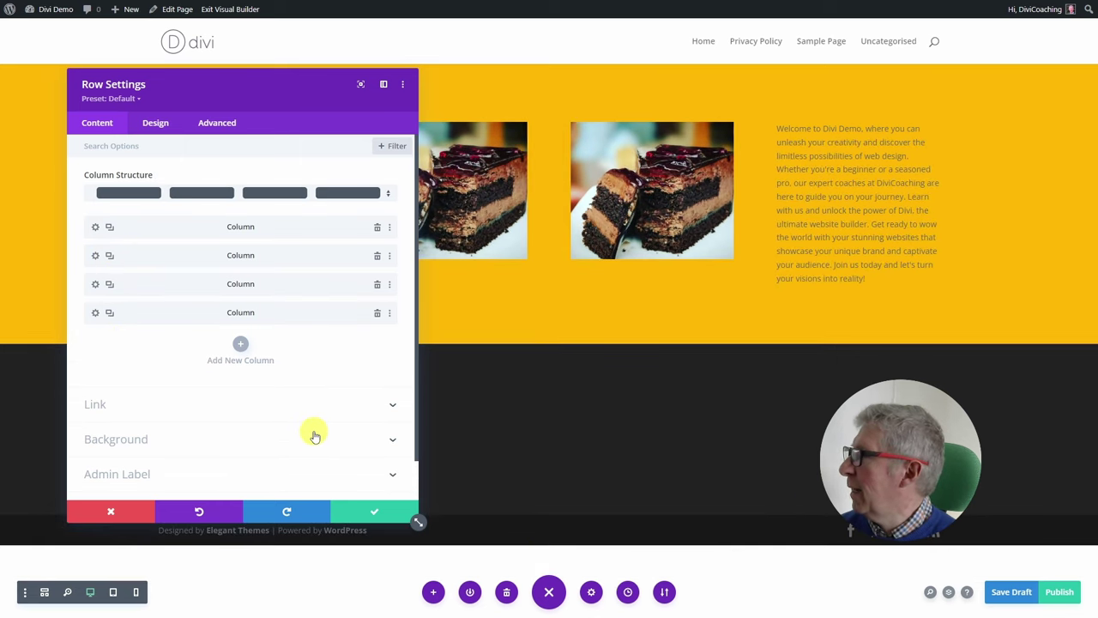
pyautogui.click(368, 515)
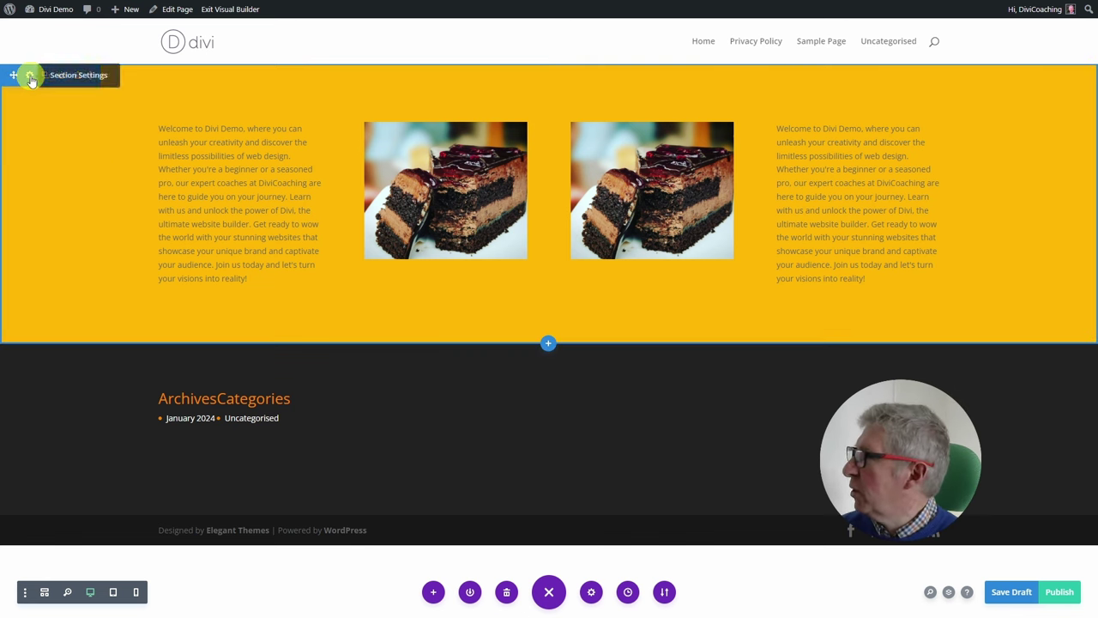
# Review the row's column settings and the yellow section's sizing options, closing both without saving
pyautogui.click(187, 114)
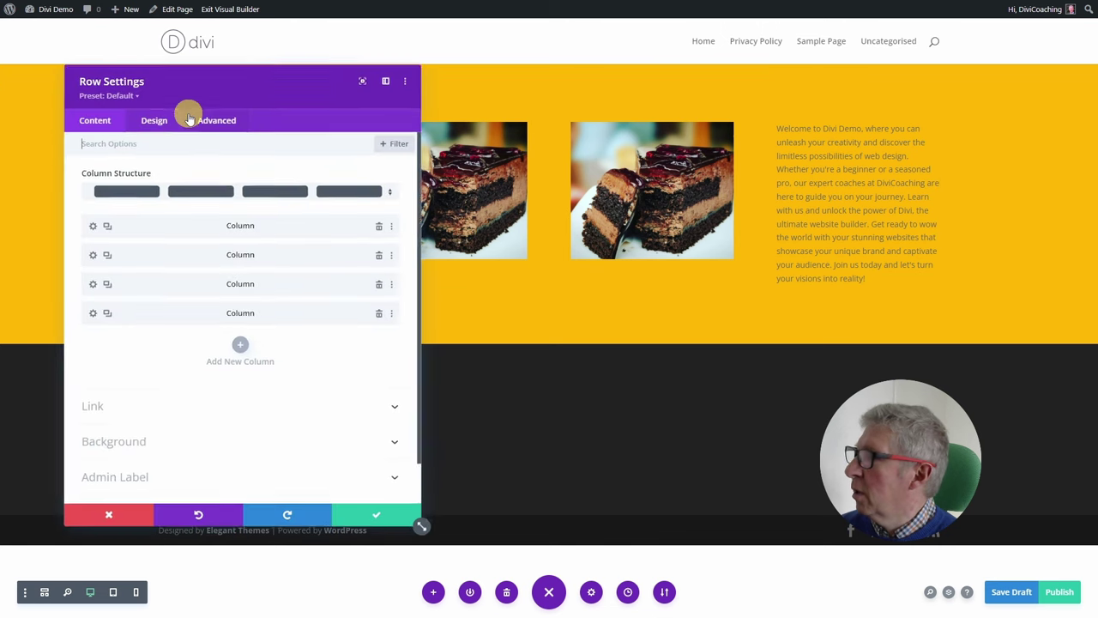
pyautogui.click(111, 511)
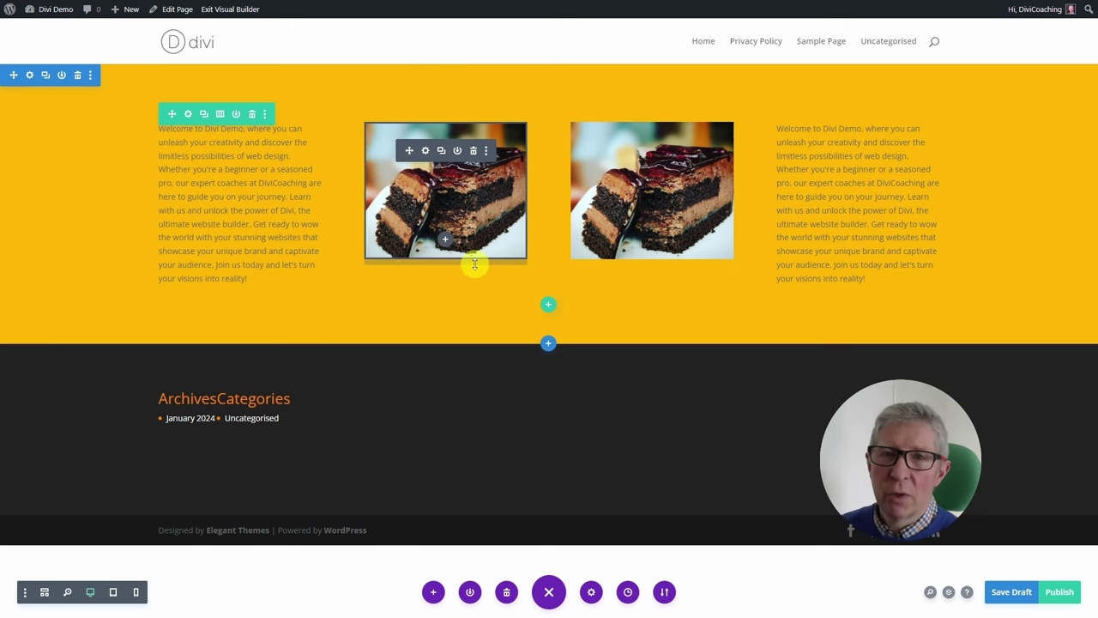
pyautogui.click(29, 75)
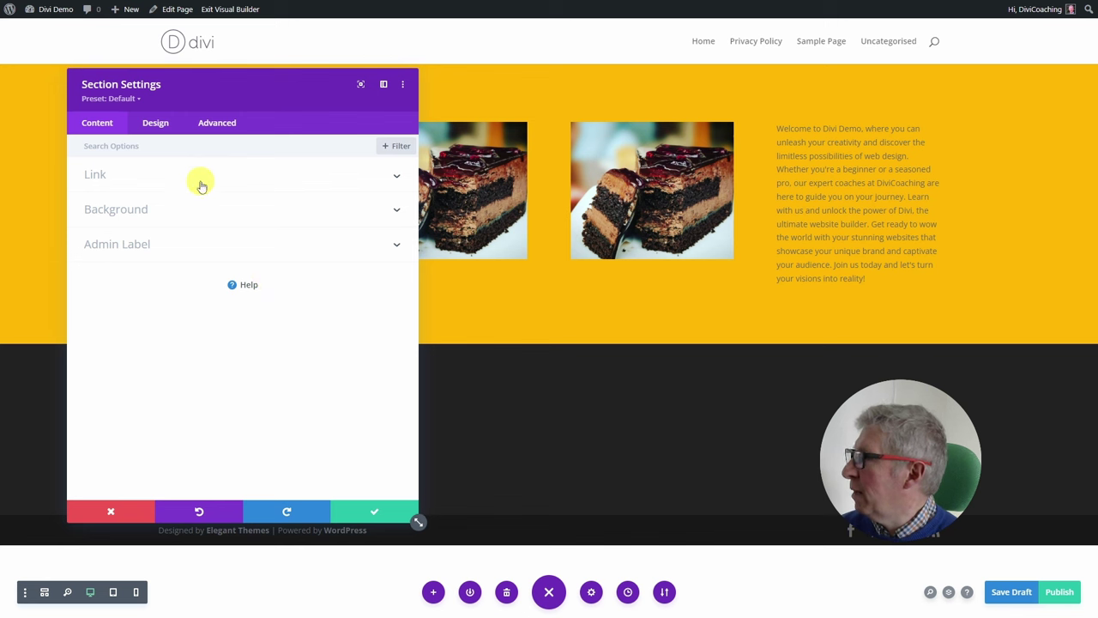
pyautogui.click(154, 125)
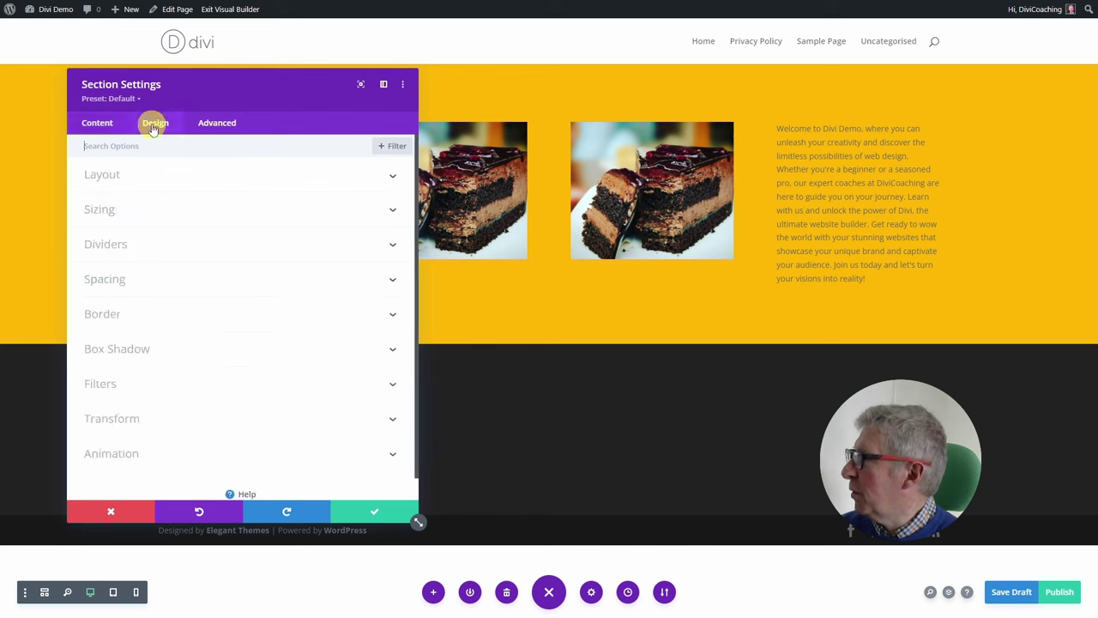
pyautogui.click(392, 178)
pyautogui.scroll(-1, 392, 262)
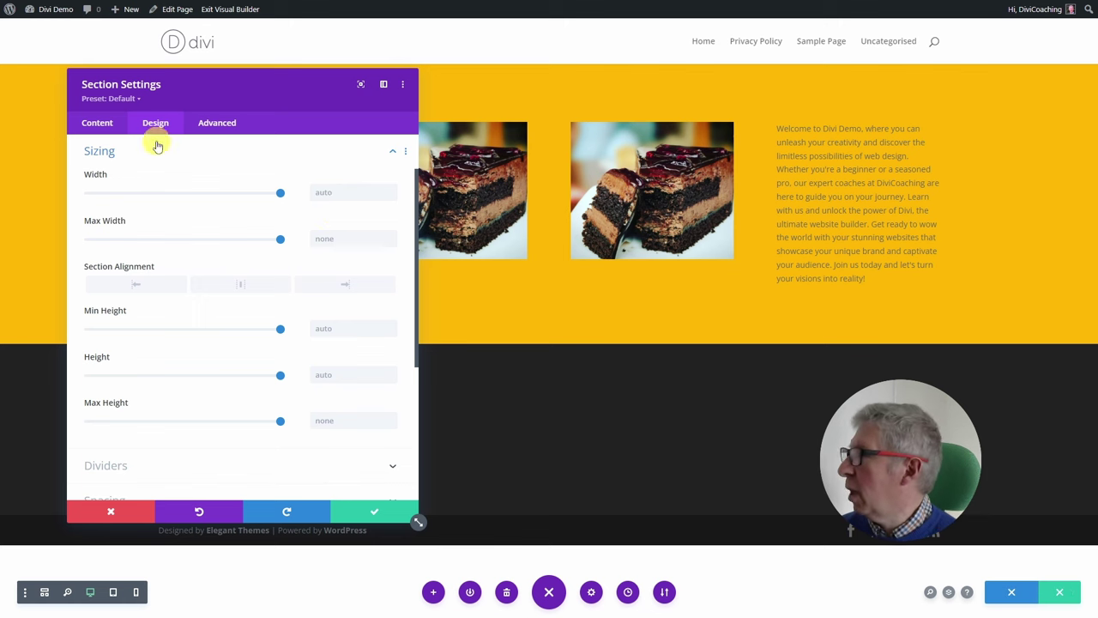
pyautogui.click(110, 511)
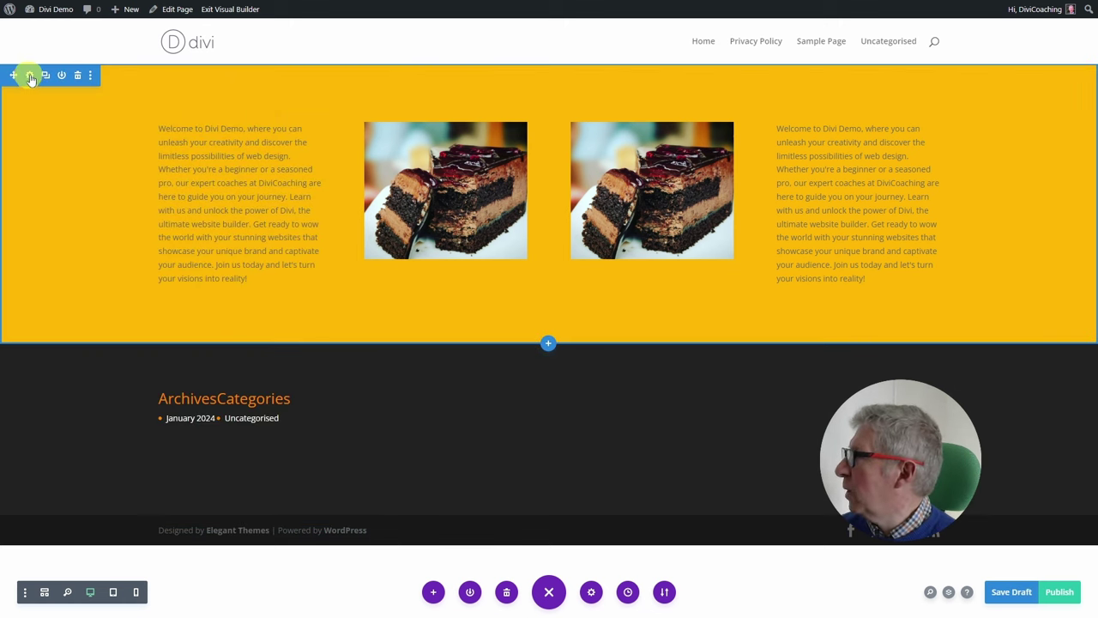